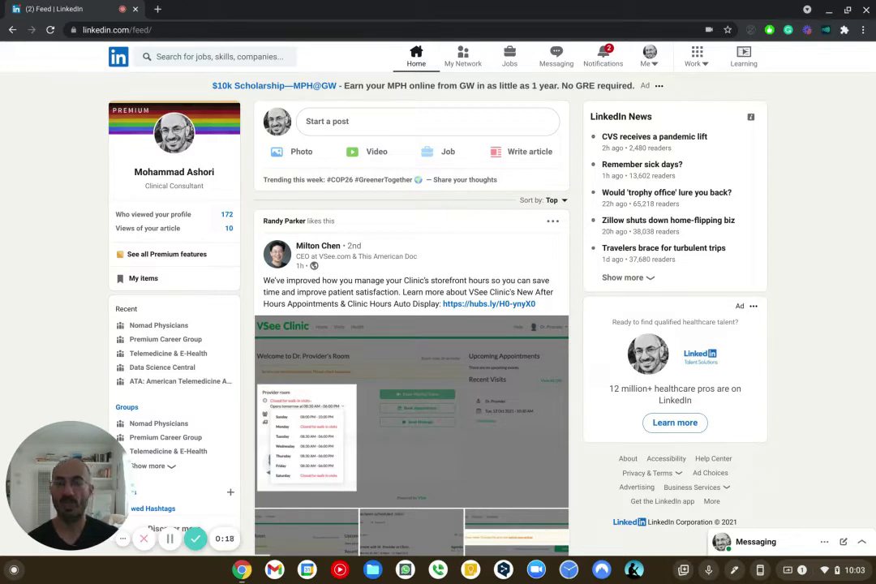
- Open doximity.com/newsfeed in a new browser tab and examine its suggested colleagues and suggested jobs
click(158, 9)
text(doximity.com/newsfeed)
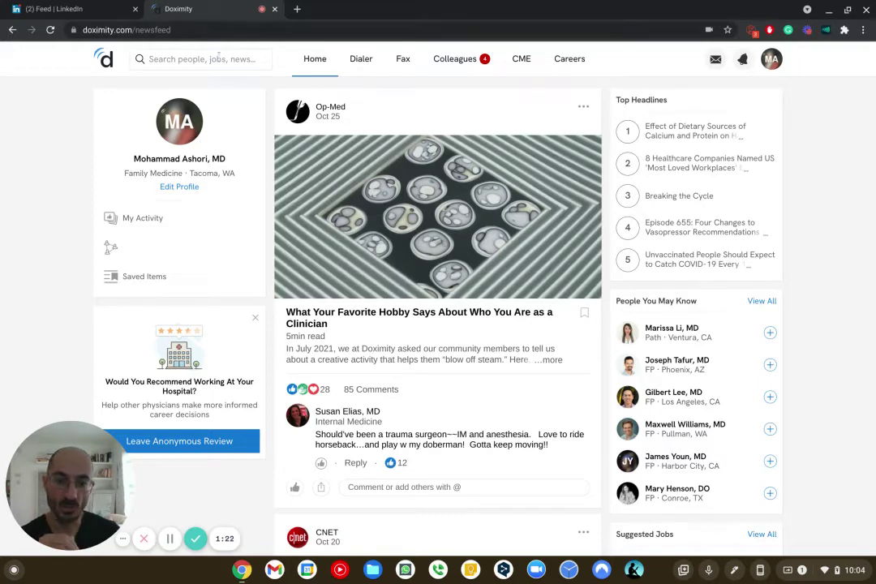
scroll(703, 392, down, 1)
scroll(704, 392, down, 3)
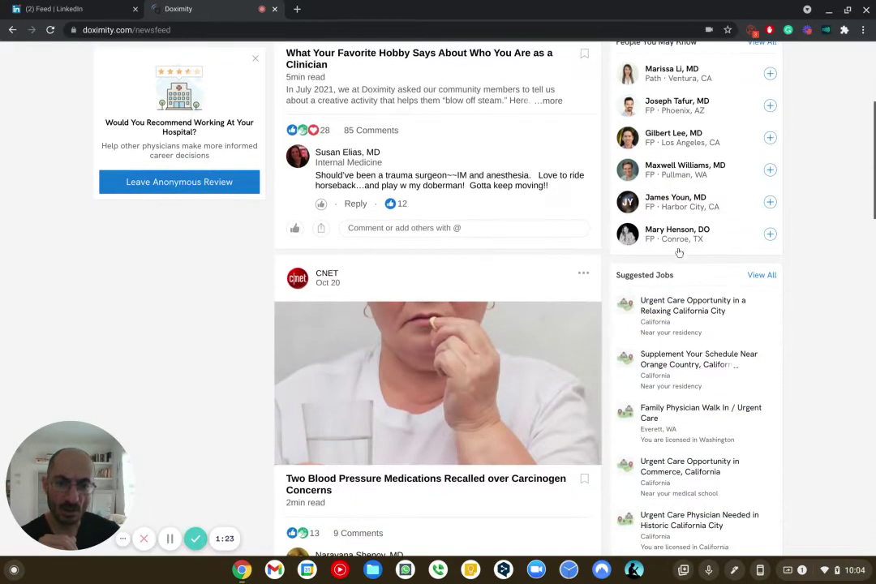
scroll(673, 189, up, 1)
scroll(674, 188, down, 1)
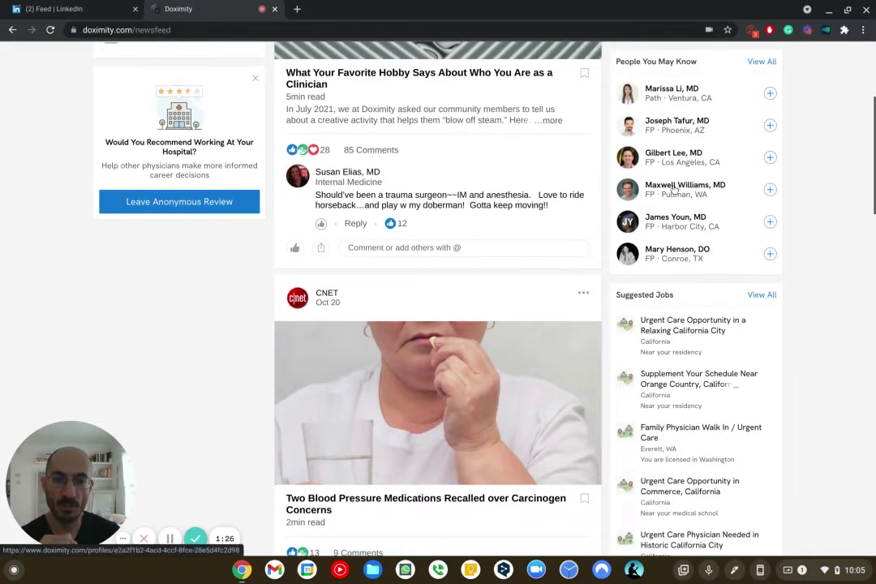
scroll(674, 189, down, 6)
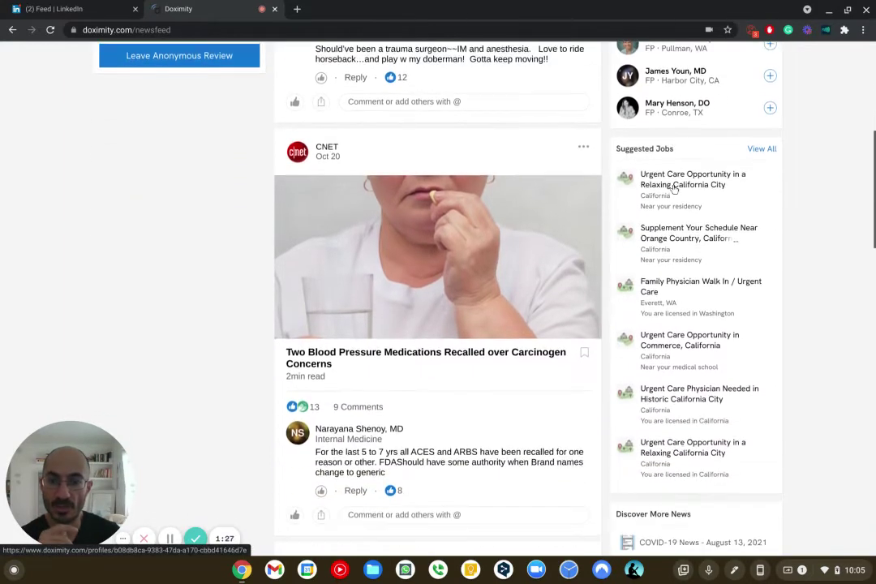
scroll(384, 217, down, 1)
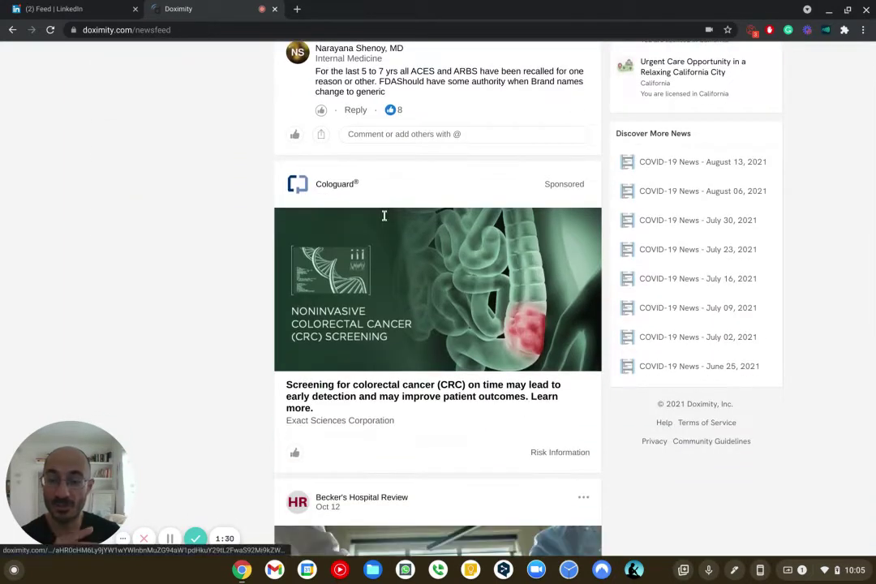
- Look through the articles, sponsored posts and physician comments in the Doximity newsfeed and return to its beginning
scroll(385, 218, down, 2)
scroll(384, 220, up, 3)
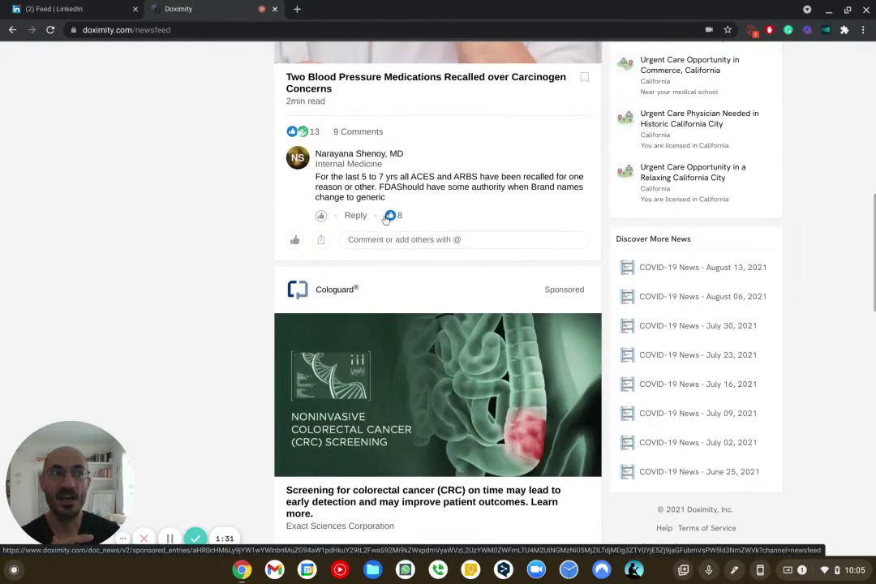
scroll(385, 215, down, 1)
scroll(385, 214, down, 2)
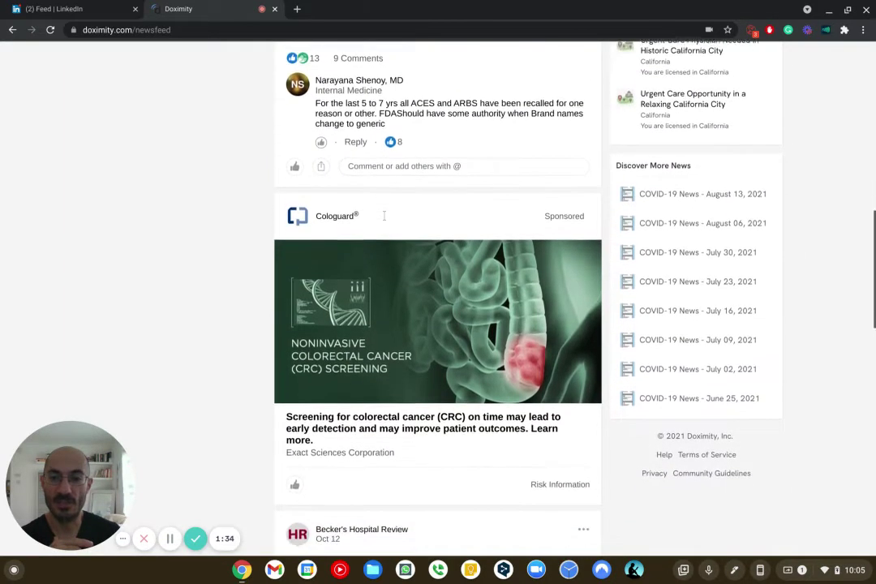
scroll(391, 207, down, 2)
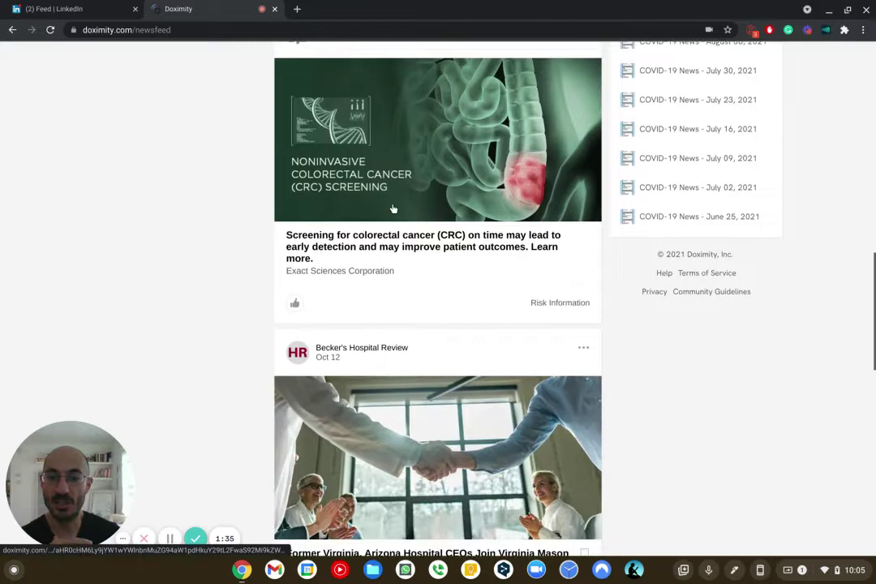
scroll(393, 208, down, 2)
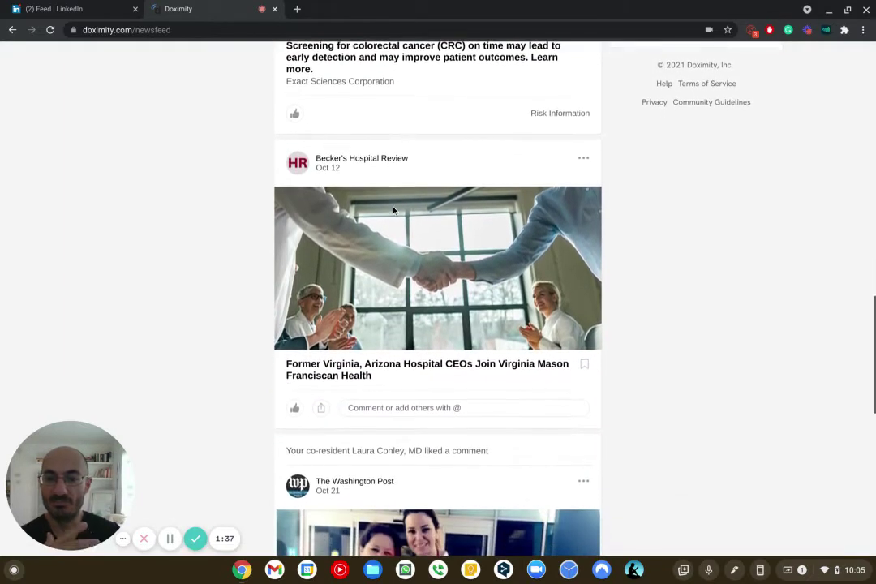
scroll(393, 209, down, 2)
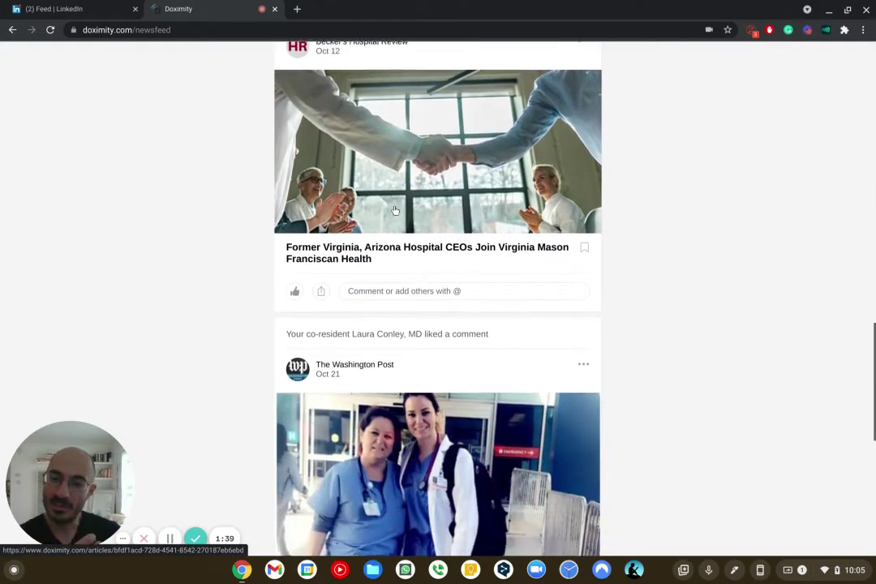
scroll(397, 211, down, 1)
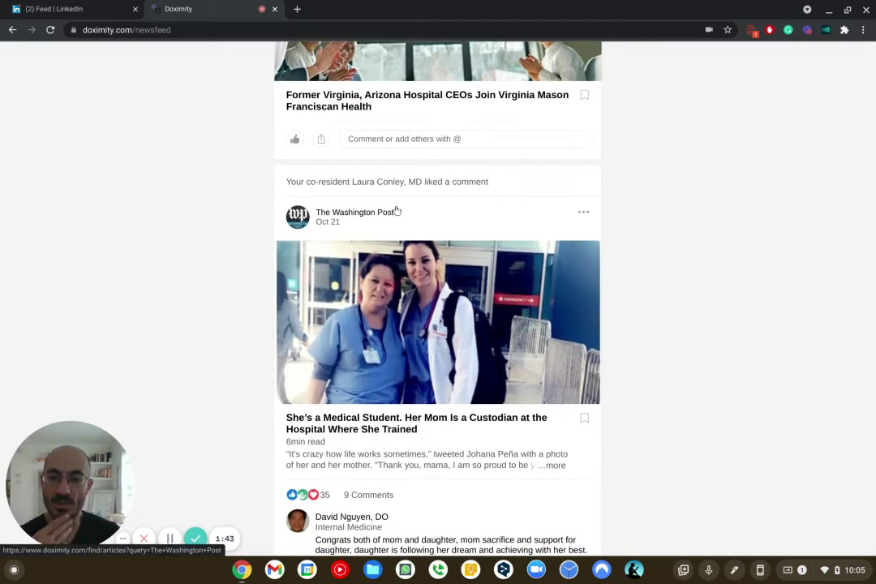
scroll(397, 211, down, 4)
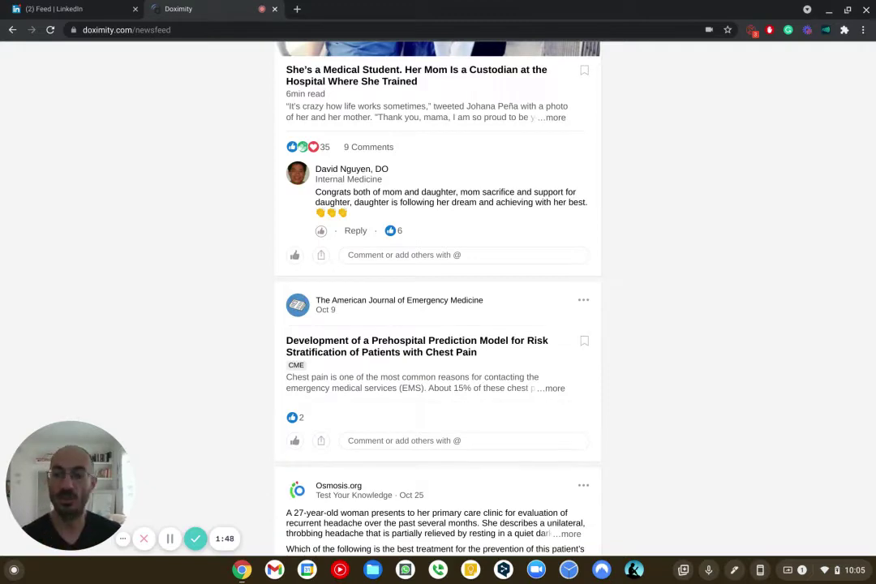
scroll(390, 196, up, 13)
scroll(389, 196, up, 10)
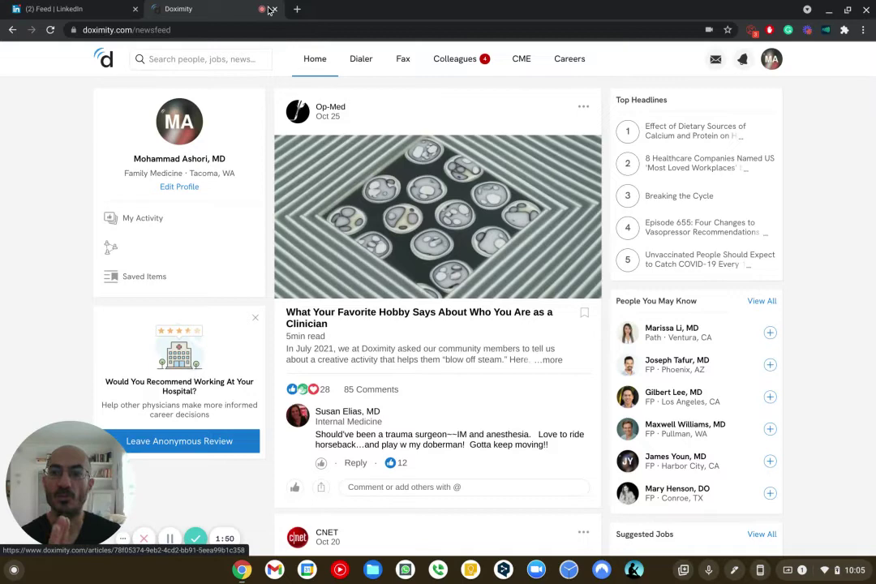
- Switch back to LinkedIn, open LinkedIn Learning and look through its recommended courses, weekly top courses and live office hours
click(108, 11)
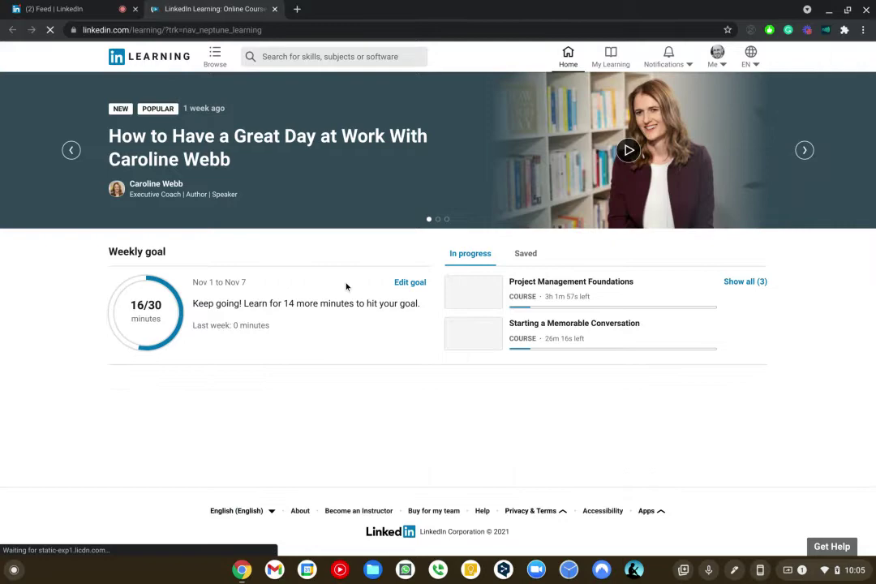
scroll(346, 285, down, 1)
scroll(347, 286, down, 1)
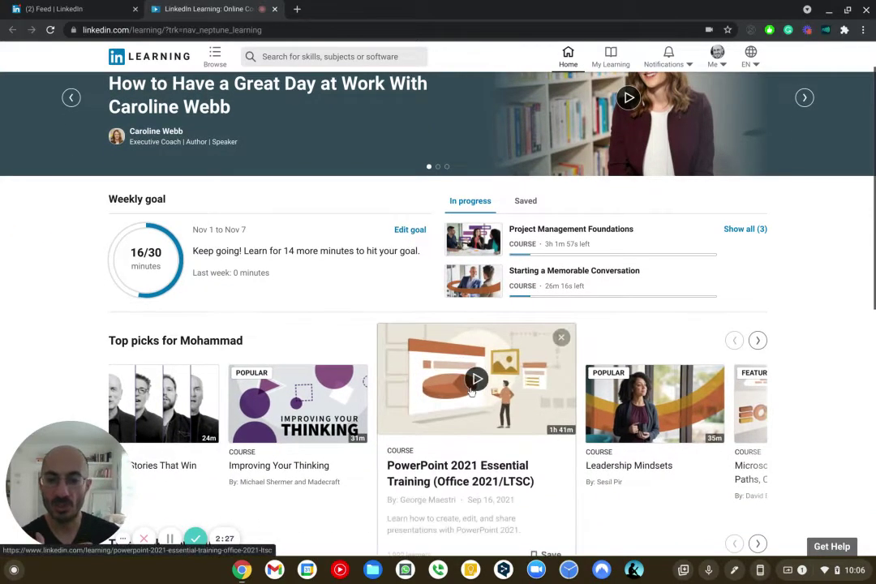
mouse_move(641, 431)
scroll(641, 431, down, 1)
scroll(641, 431, down, 1)
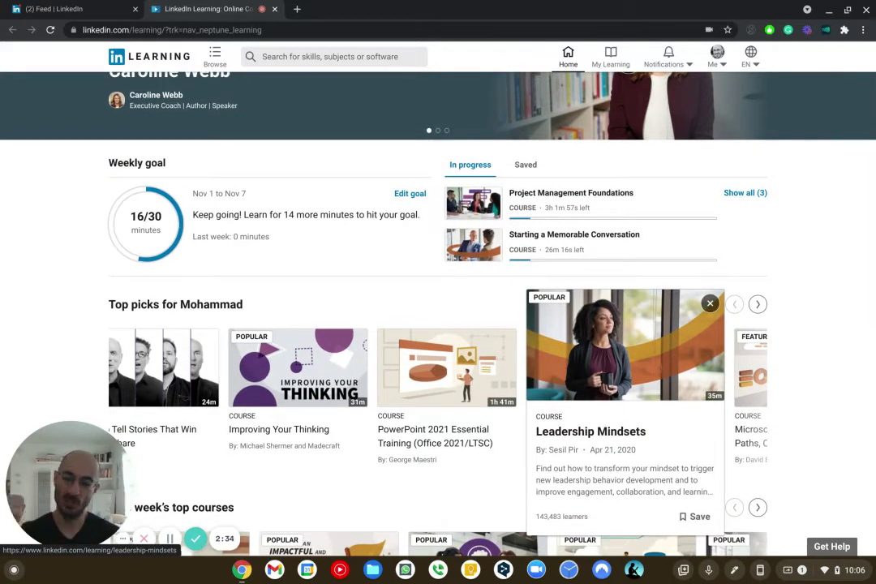
scroll(641, 431, down, 2)
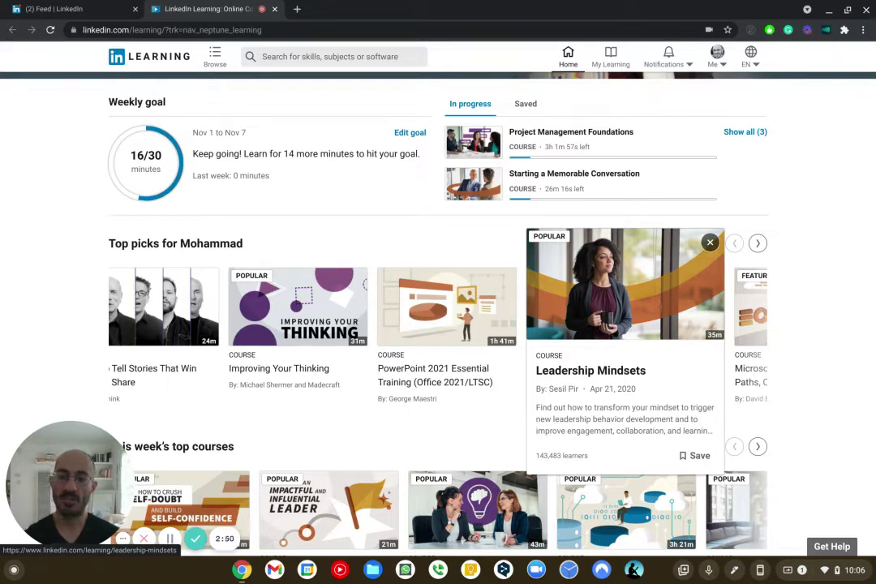
scroll(642, 432, down, 3)
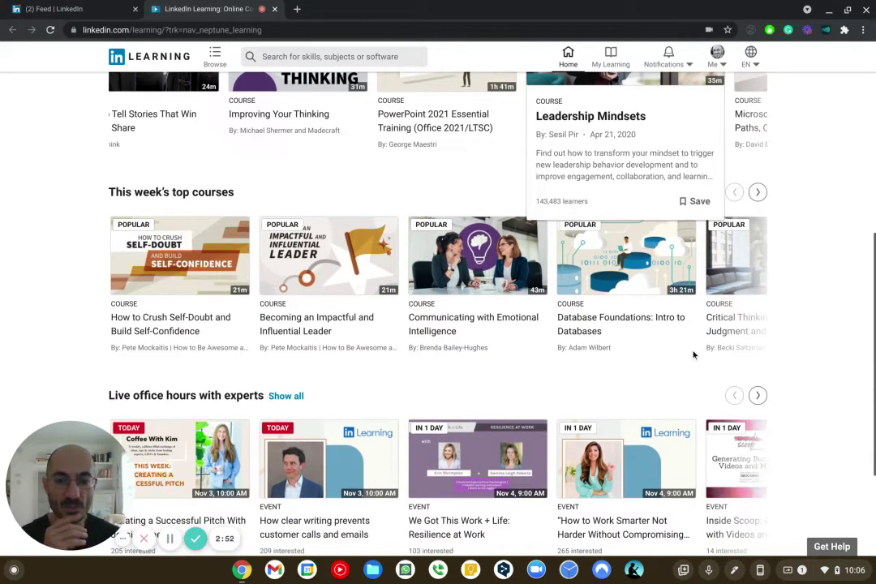
scroll(698, 358, down, 1)
scroll(699, 357, down, 1)
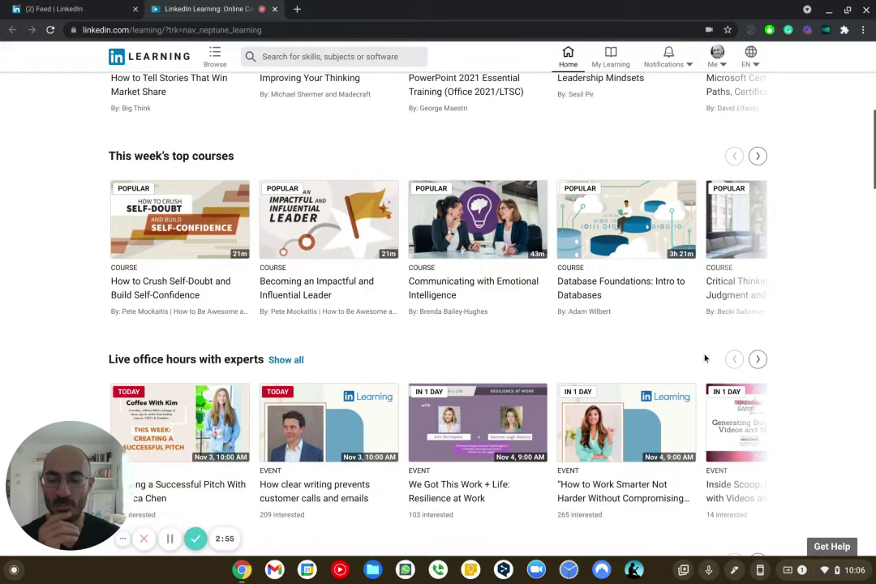
scroll(700, 358, up, 15)
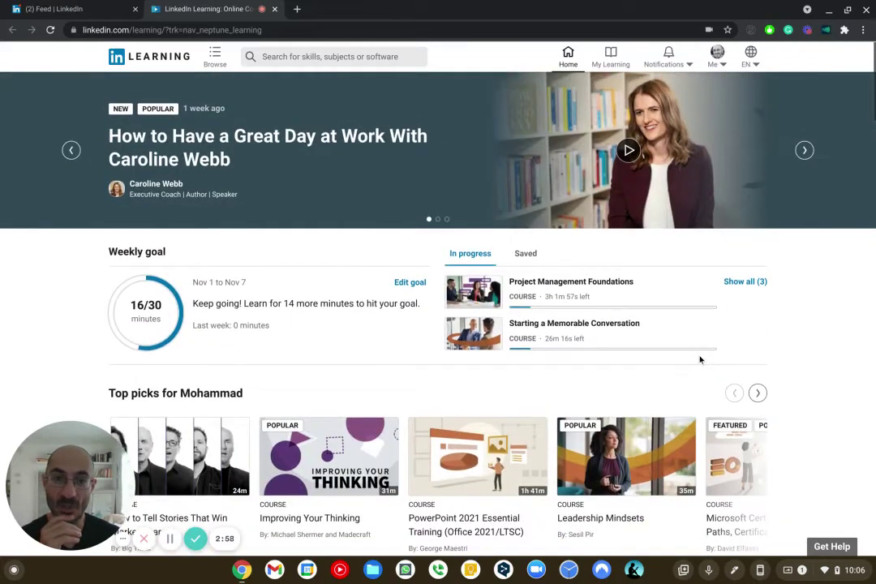
- View the in-progress courses in My Learning, return to the LinkedIn feed and close the Learning page
click(614, 59)
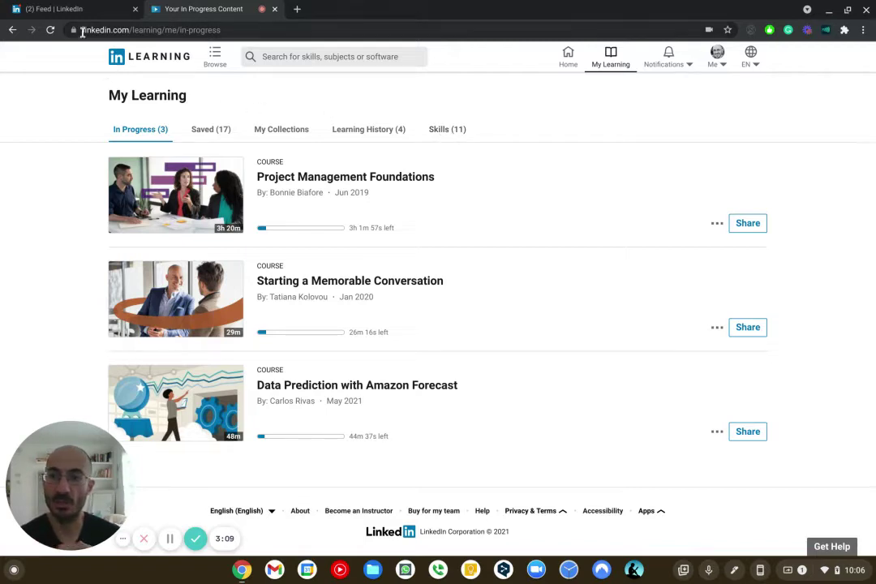
click(111, 8)
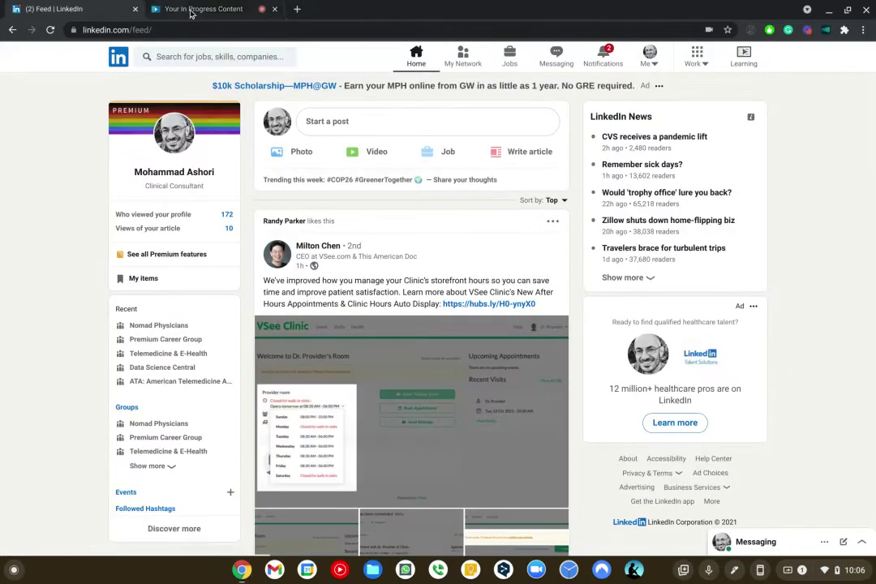
click(274, 9)
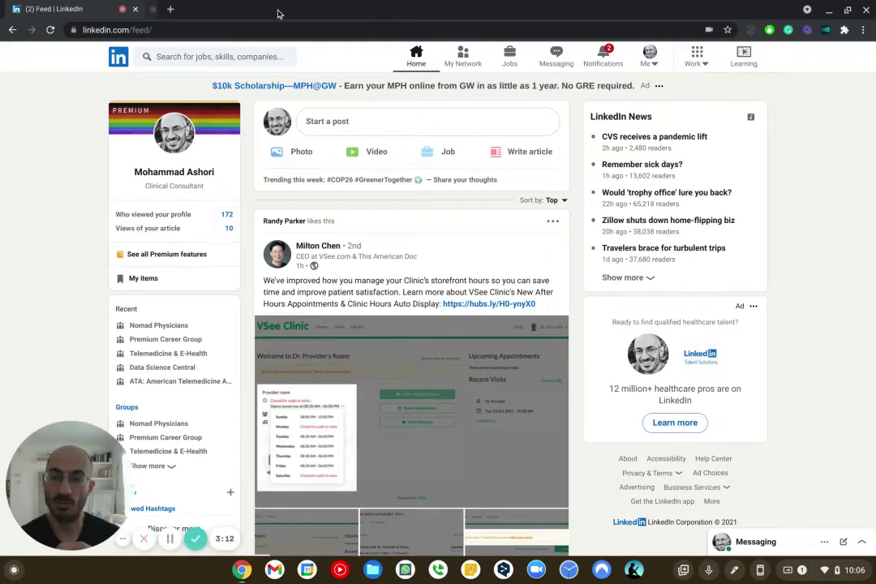
- Open your own LinkedIn profile, append MD to the last name in the intro and save it
click(181, 174)
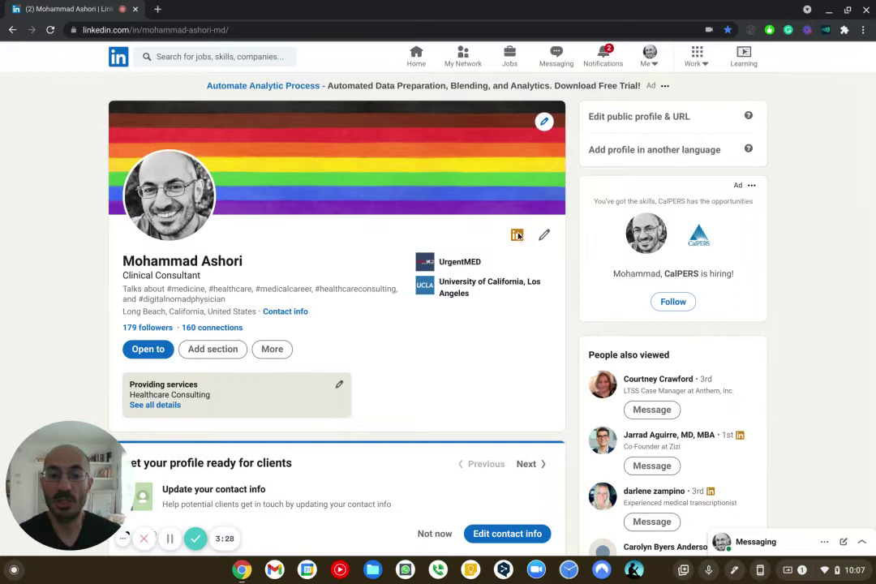
click(544, 236)
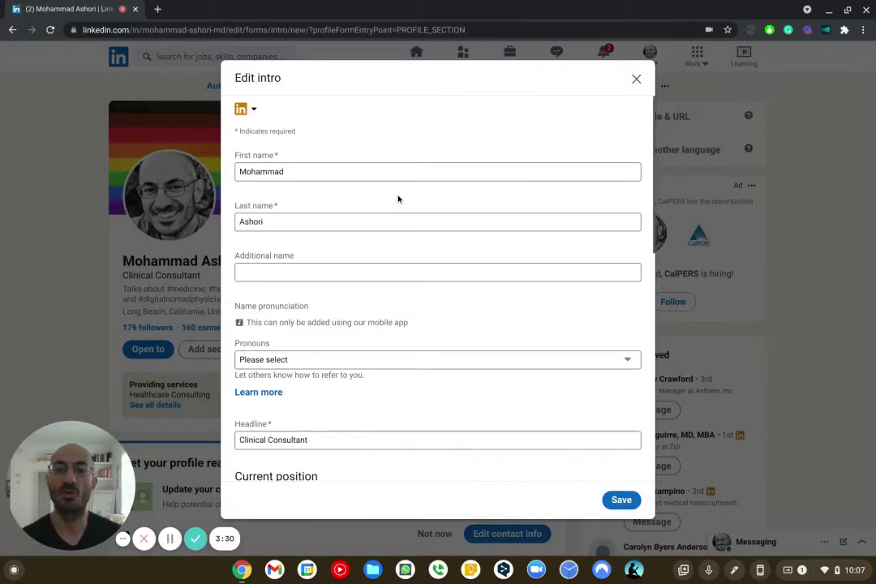
click(337, 223)
text(MD)
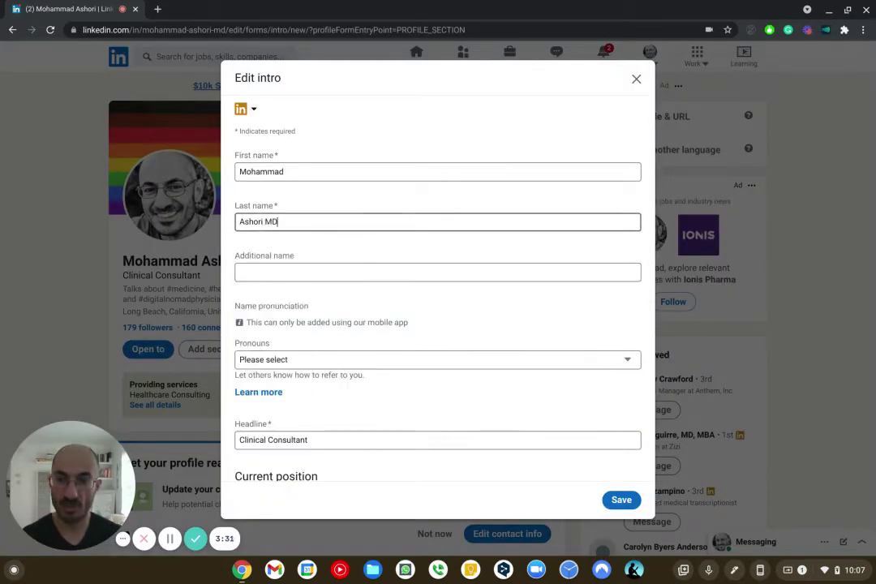
click(621, 501)
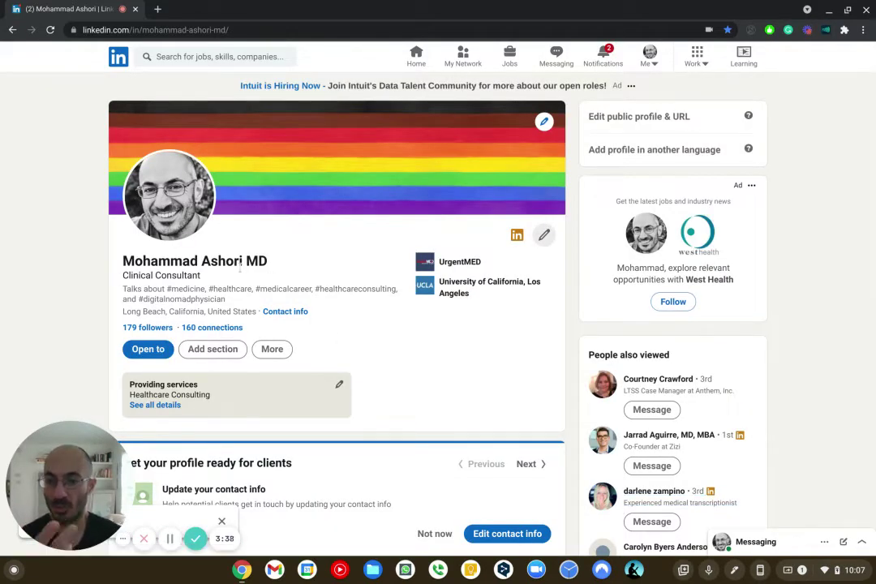
- Reopen the profile intro for editing and change the headline to Clinical Data Consultant
click(542, 236)
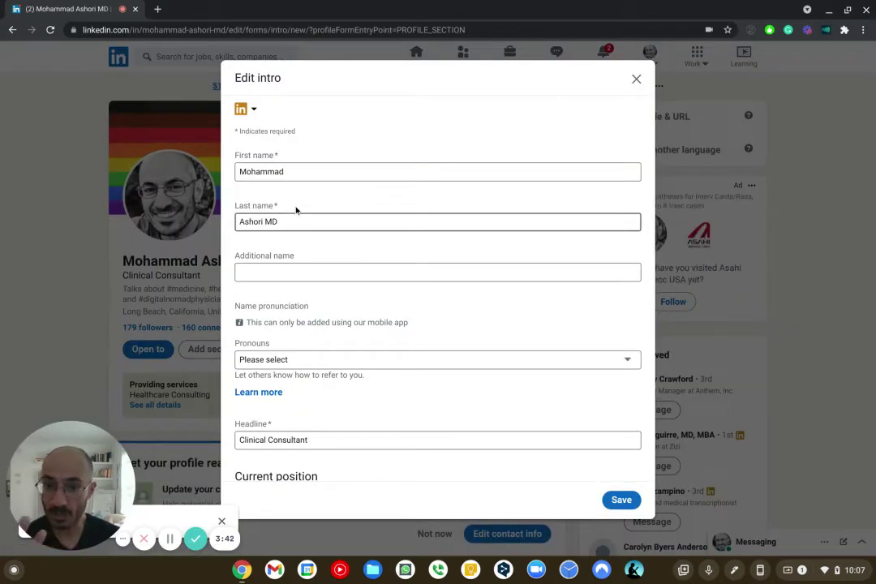
scroll(323, 271, down, 1)
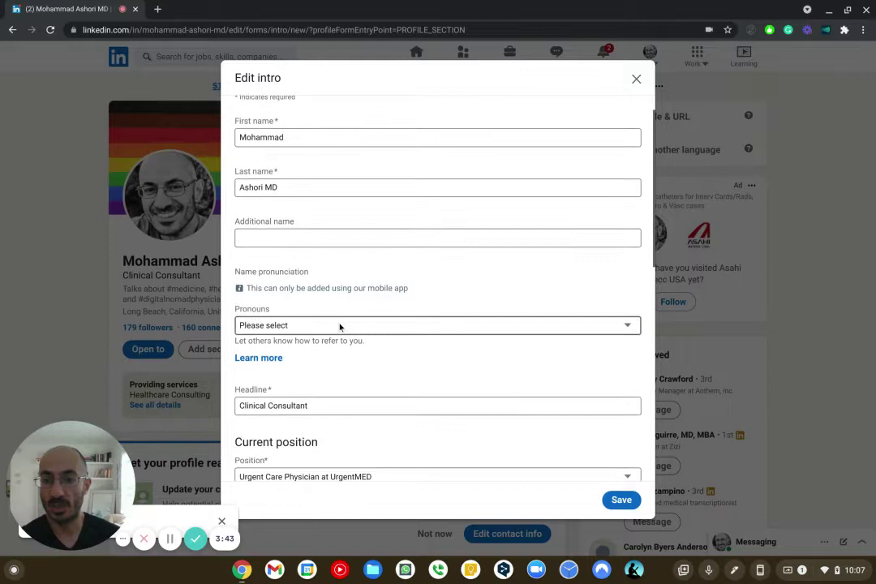
click(339, 326)
click(338, 327)
scroll(357, 361, down, 4)
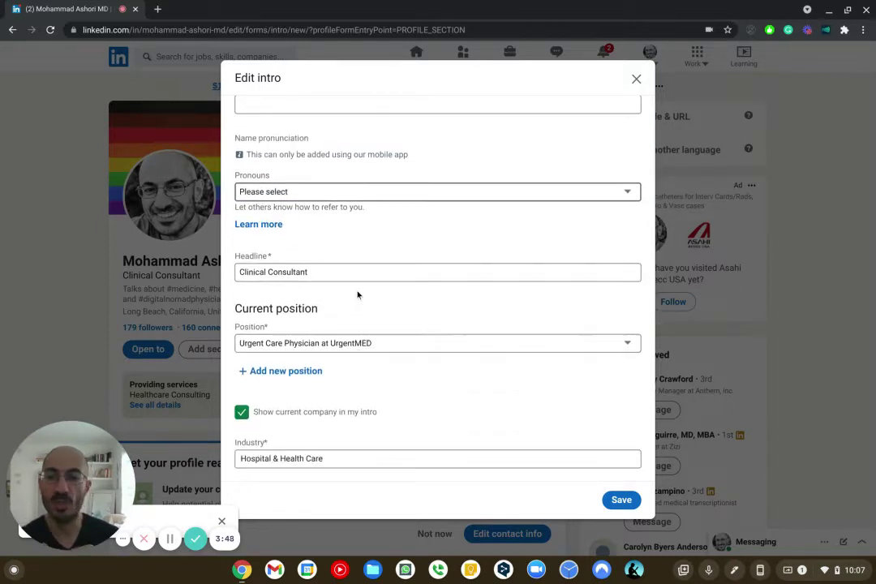
triple_click(326, 273)
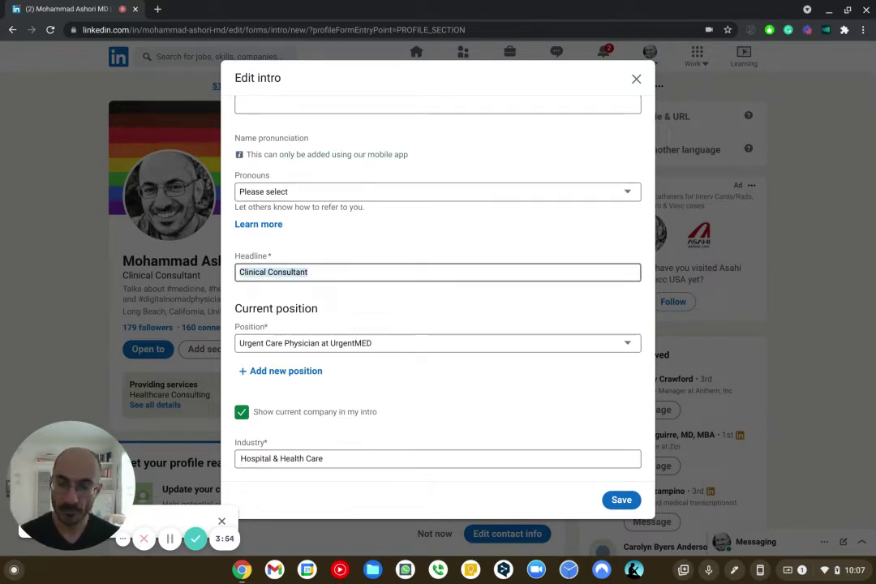
click(268, 272)
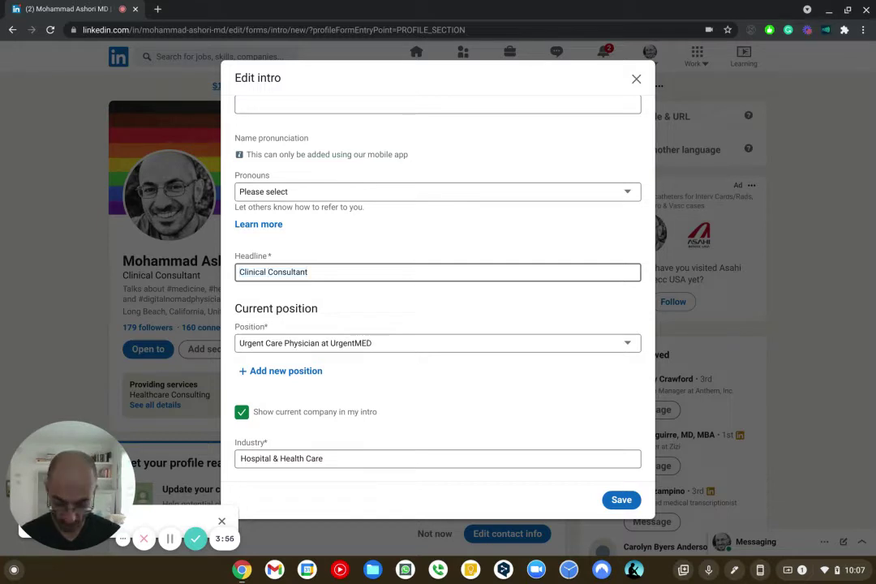
text(Data)
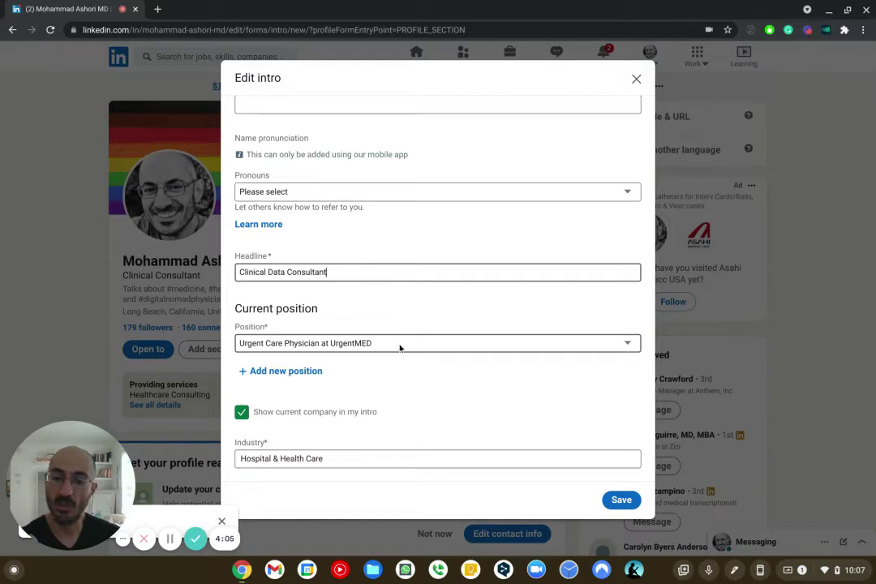
- Review the intro's position, industry and education, and replace the postal code in the Location section
scroll(386, 434, down, 3)
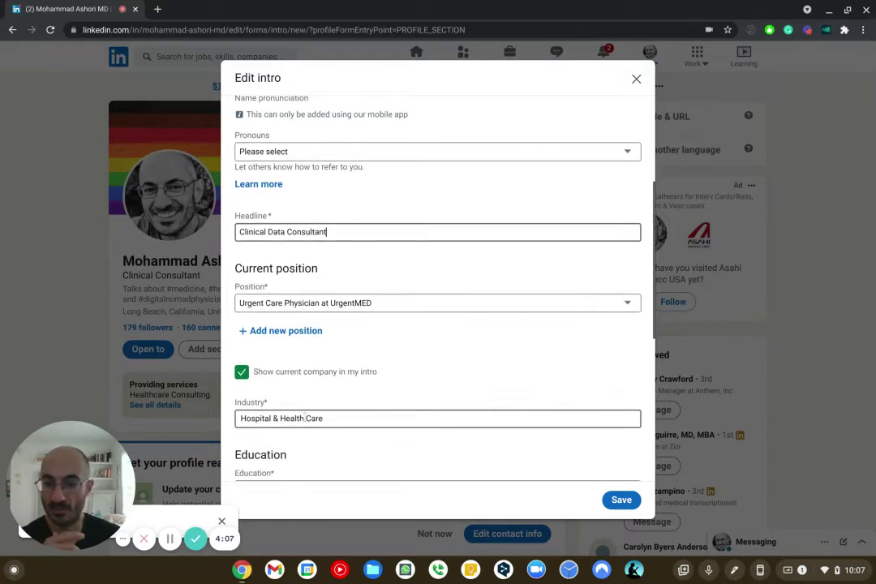
scroll(297, 415, down, 3)
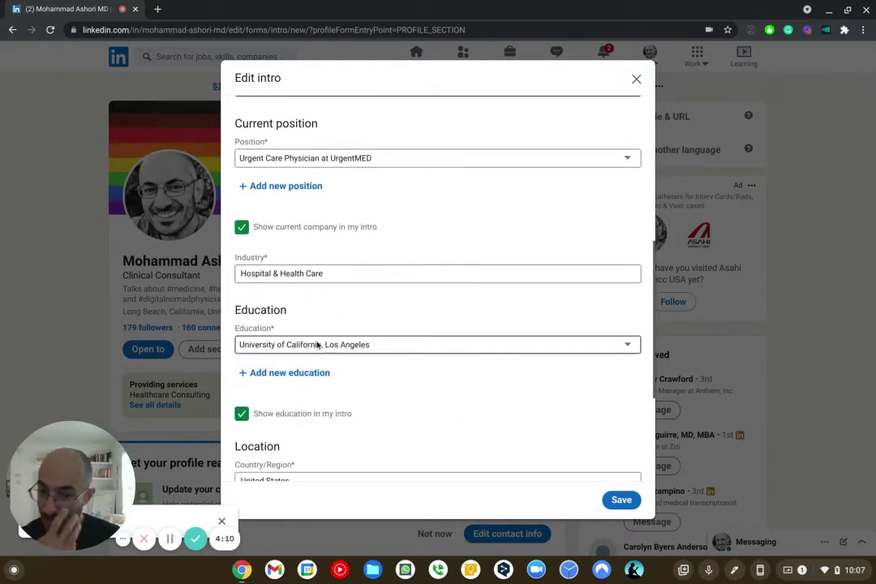
scroll(319, 344, down, 3)
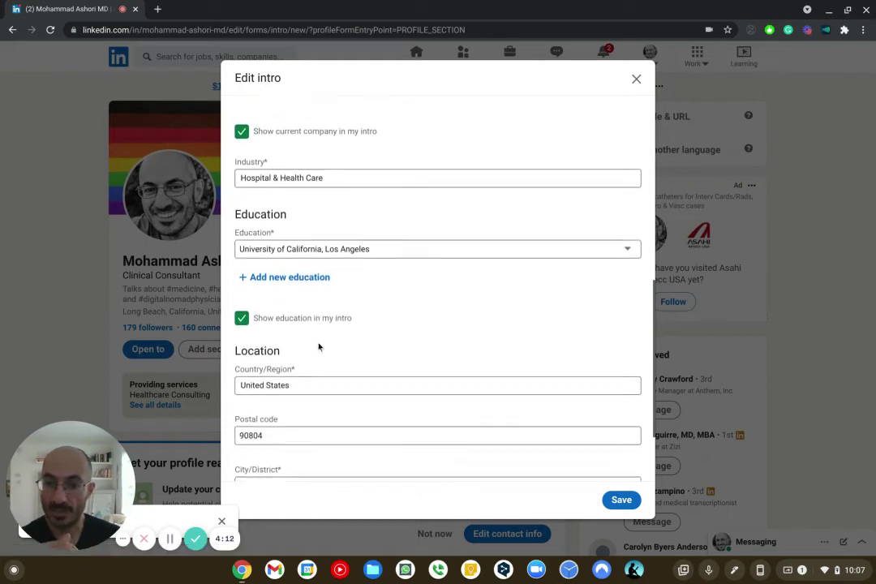
scroll(316, 359, down, 1)
double_click(283, 374)
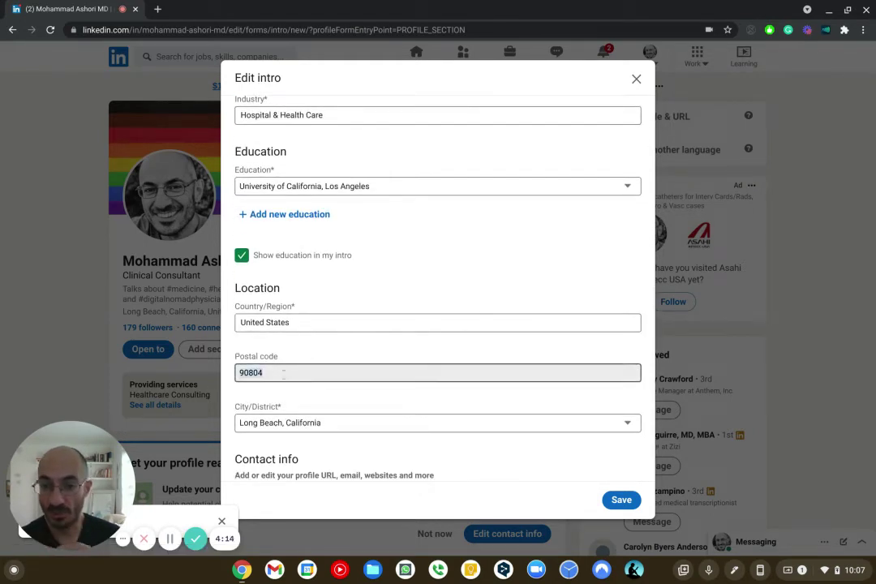
text(90065)
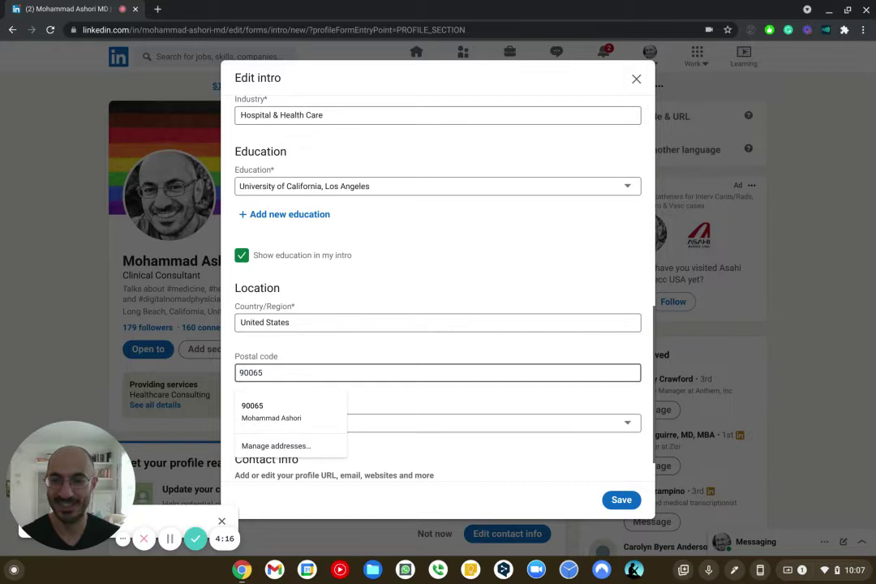
scroll(387, 349, down, 1)
scroll(387, 348, down, 1)
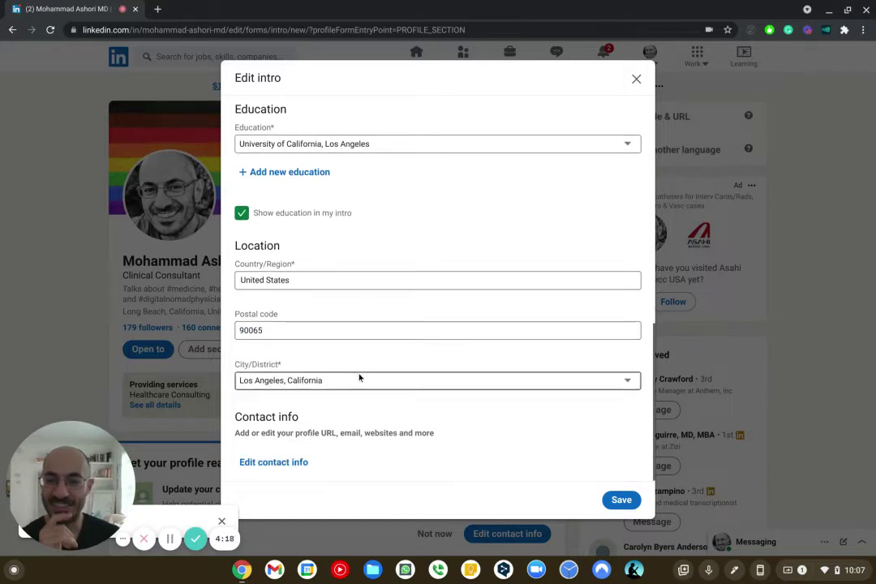
- Open the intro's contact info, set the website type to Company, add an empty second website entry and save
click(258, 468)
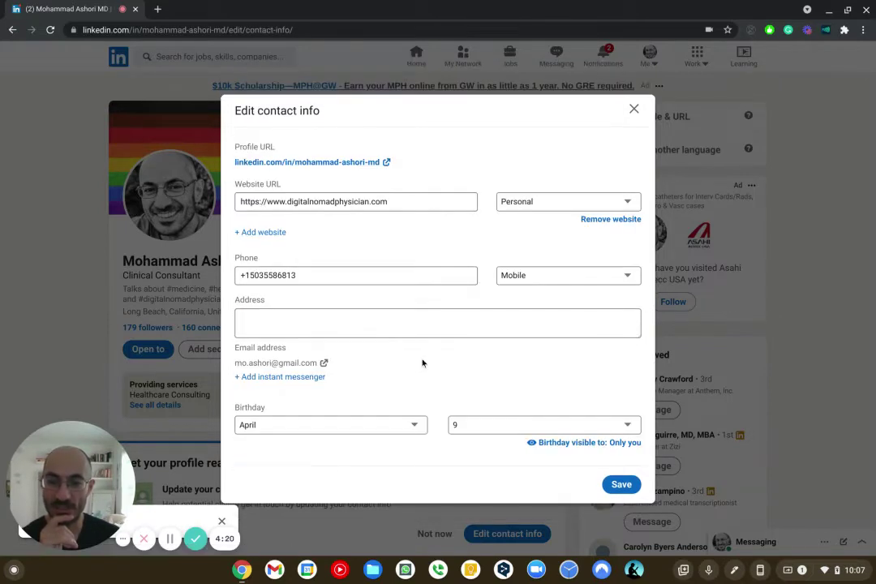
click(351, 202)
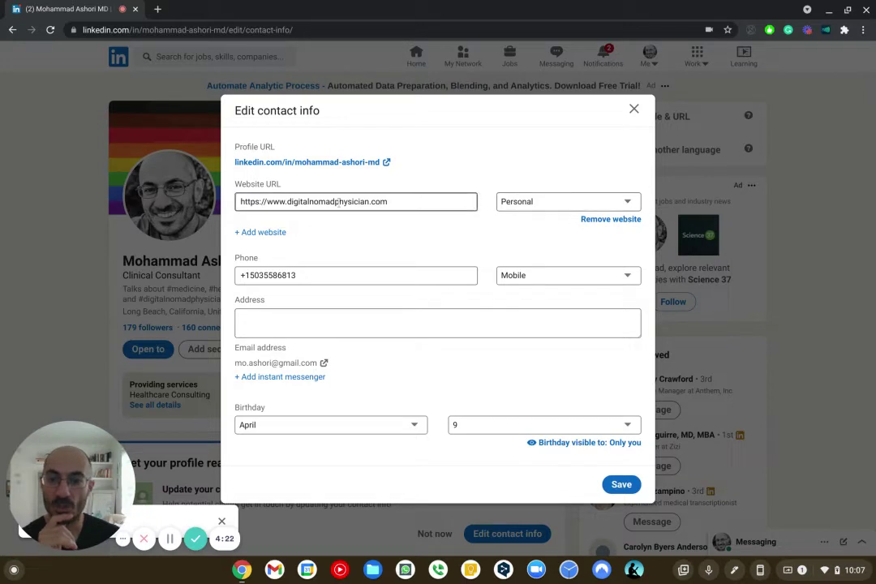
click(505, 202)
click(531, 238)
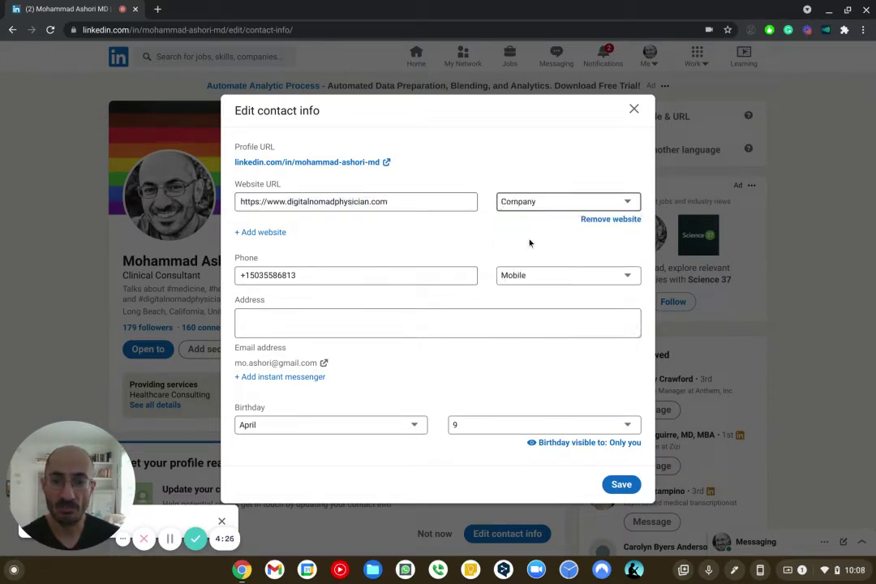
key(Tab)
key(Tab)
key(Return)
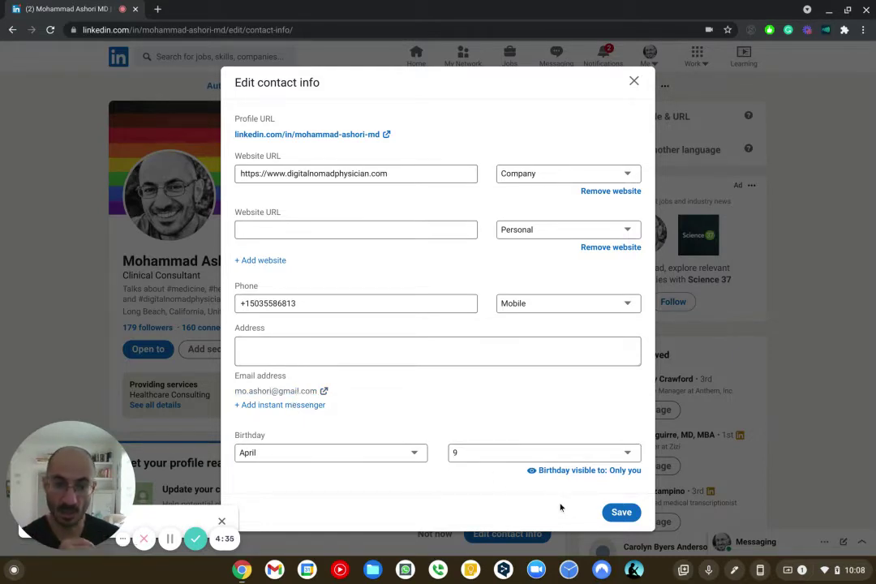
click(618, 511)
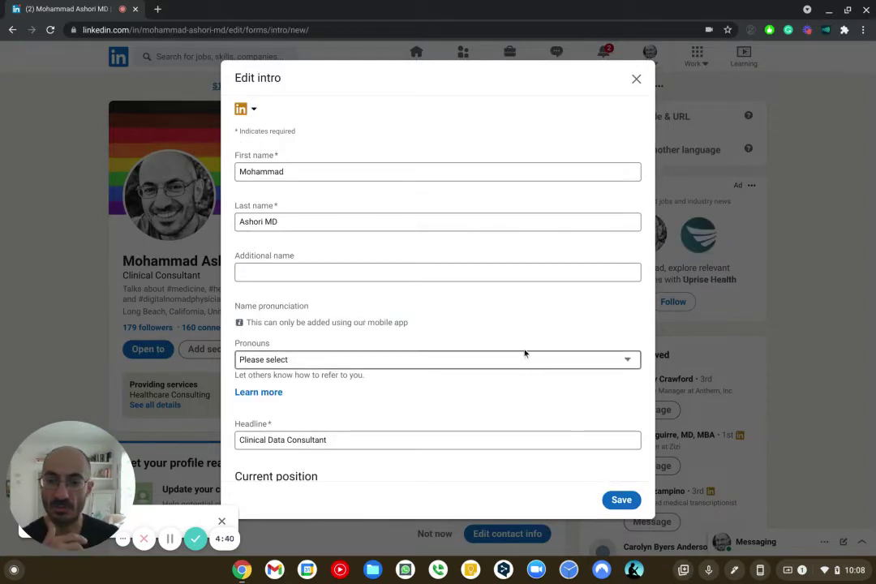
- Set the intro's country/region to United States and save the intro
scroll(525, 354, down, 5)
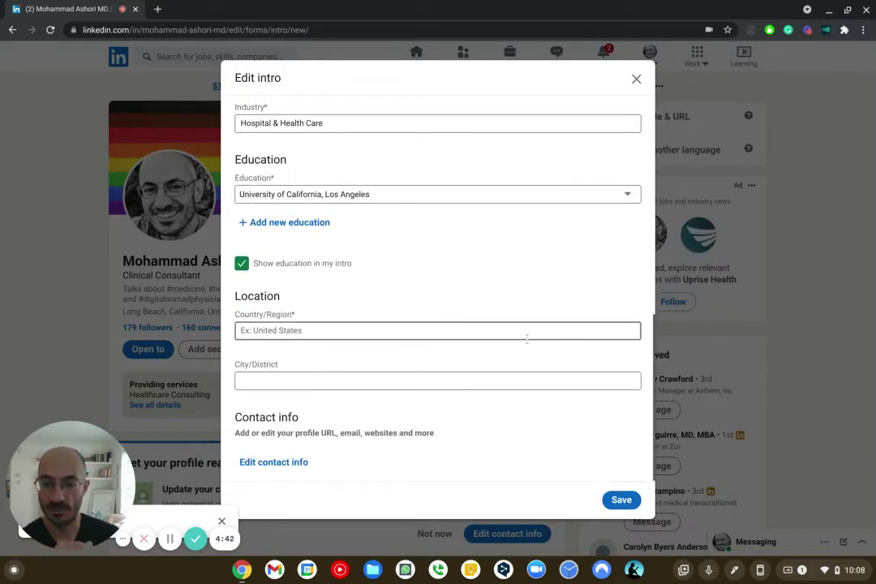
click(595, 410)
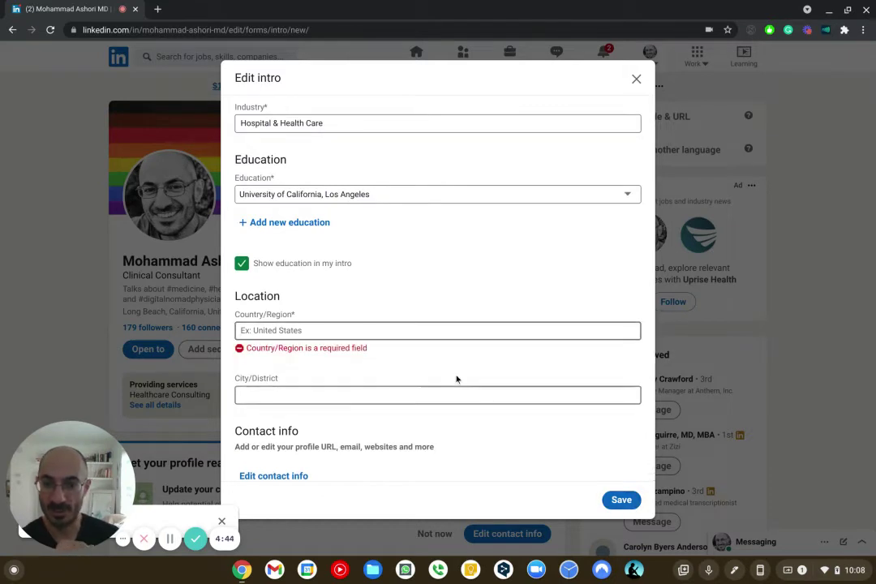
click(360, 332)
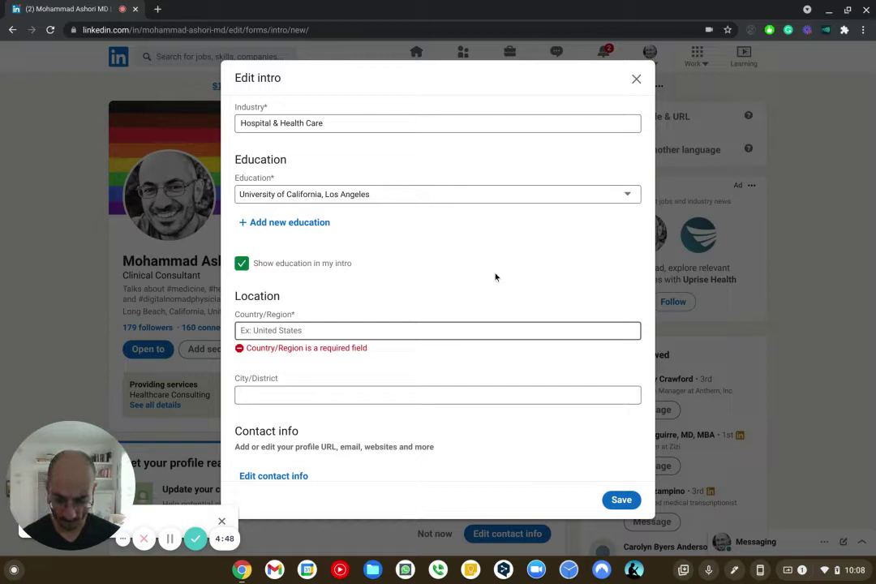
text(Uni)
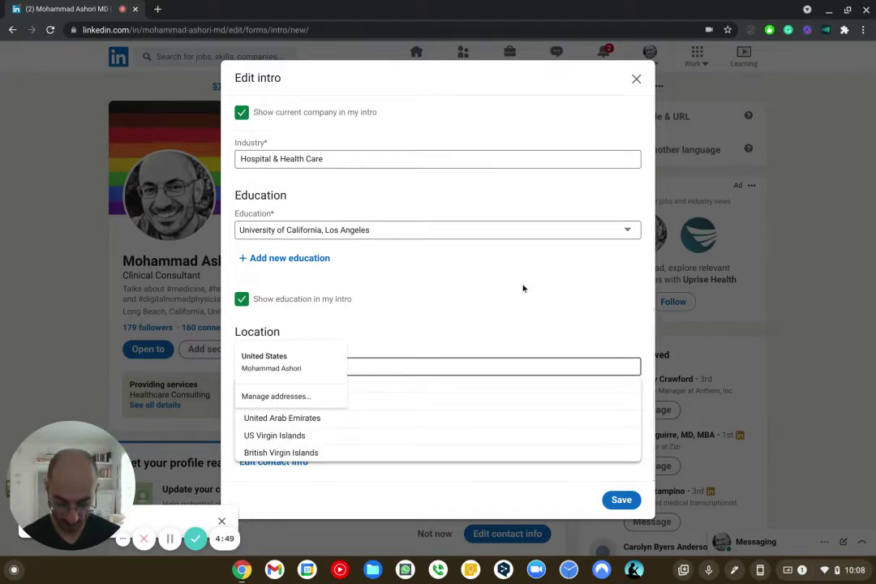
text(ted S)
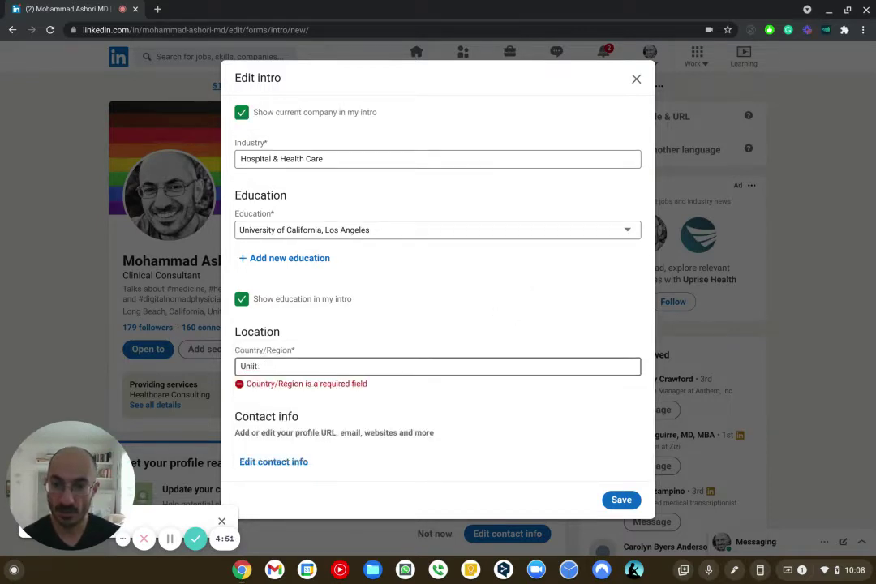
key(BackSpace)
key(BackSpace)
key(BackSpace)
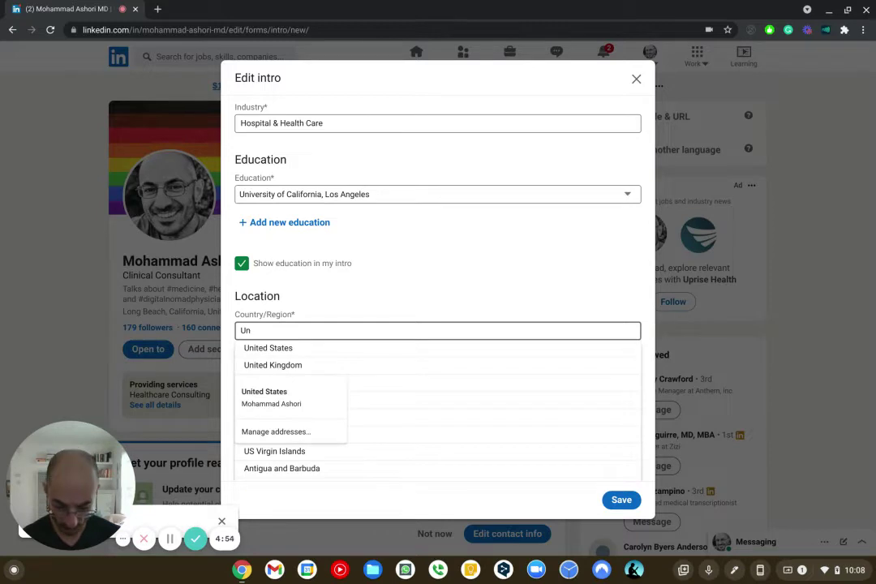
text(ited States)
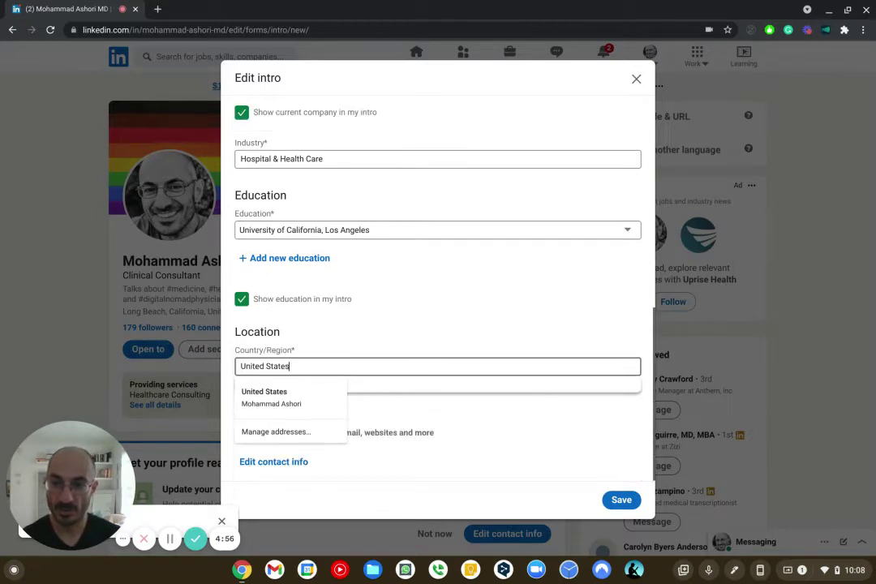
click(610, 491)
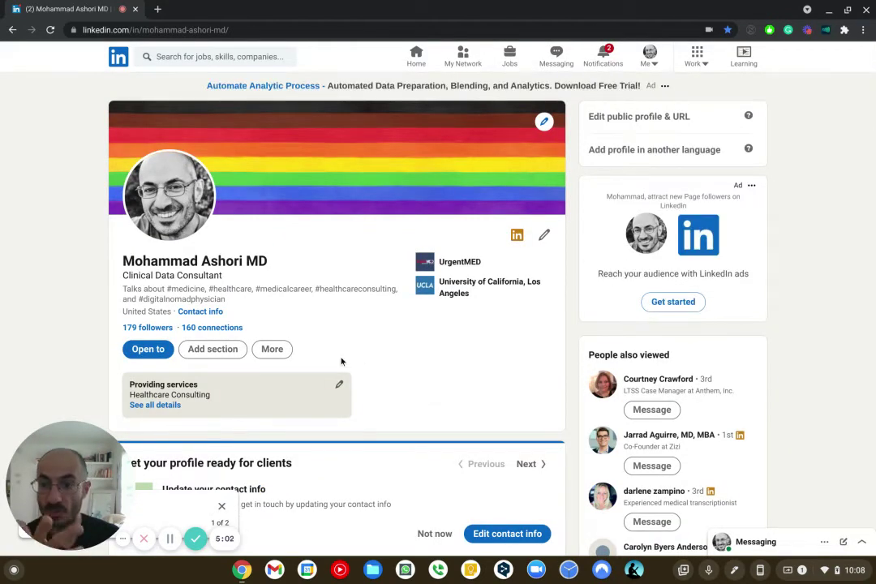
- Copy the profile's URL, open it in an incognito window and dismiss the sign-in prompt
scroll(349, 341, down, 1)
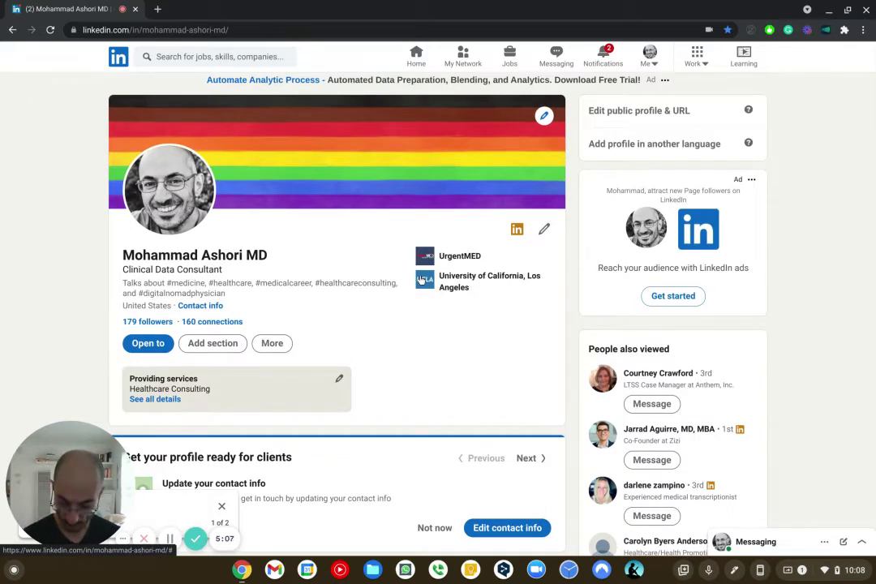
click(189, 28)
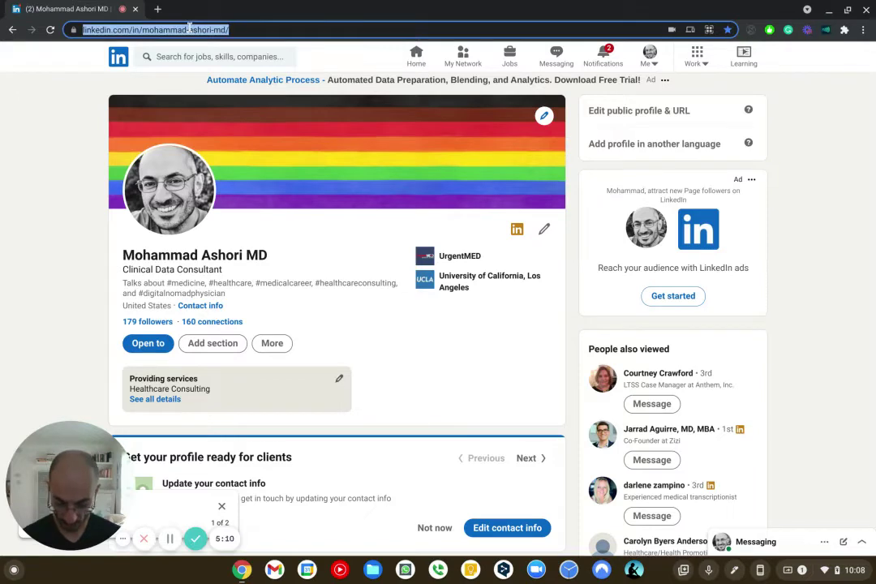
key(ctrl+c)
key(ctrl+shift+n)
key(ctrl+v)
key(Return)
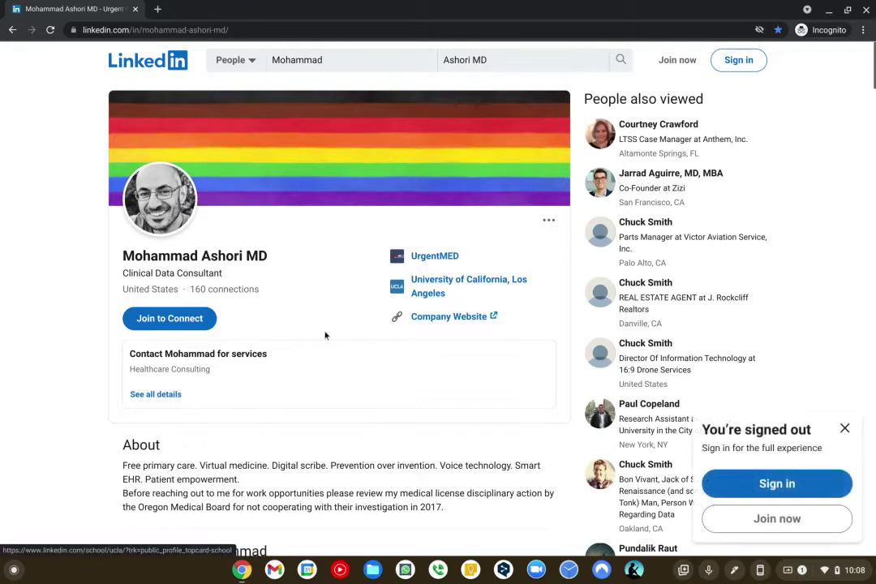
click(844, 429)
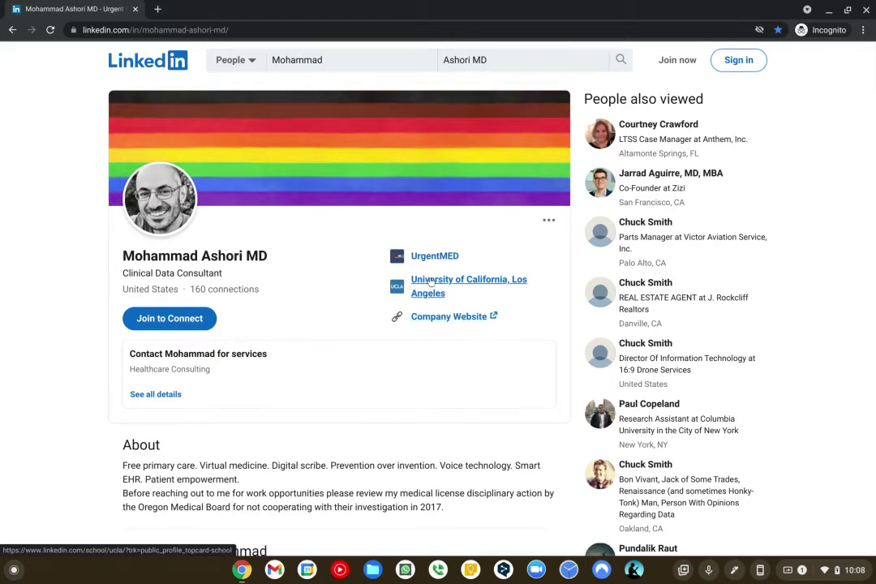
- Review the public profile's top card and About section, and view the full details of the services offered
scroll(308, 292, down, 1)
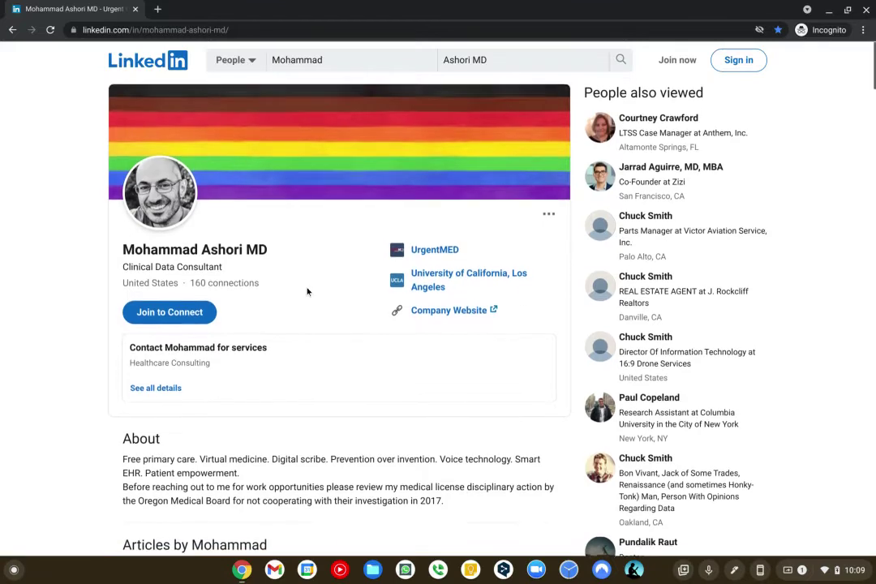
scroll(308, 291, down, 1)
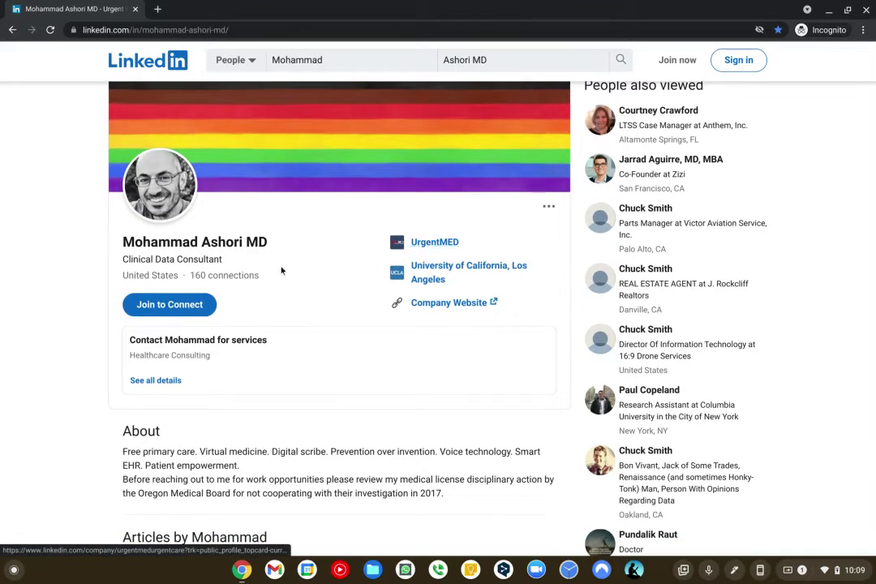
scroll(177, 259, down, 2)
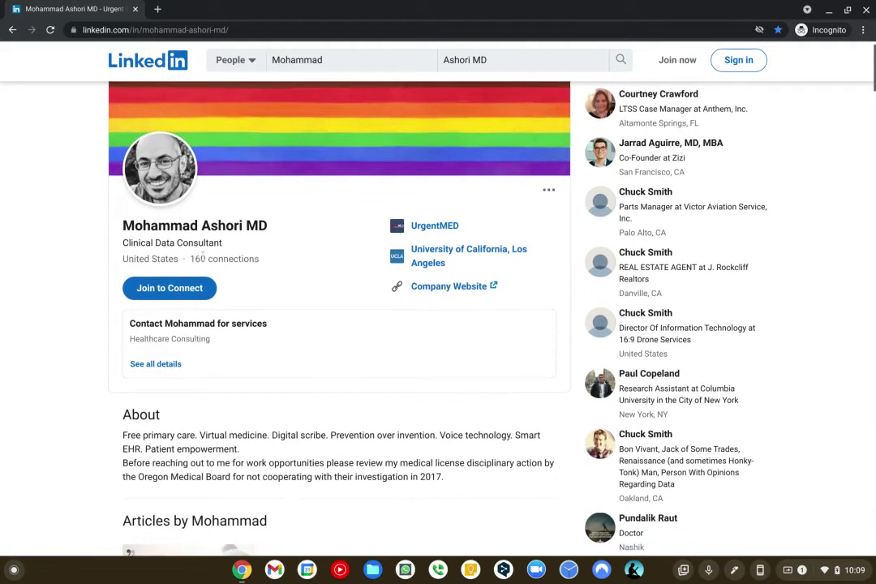
scroll(203, 257, down, 2)
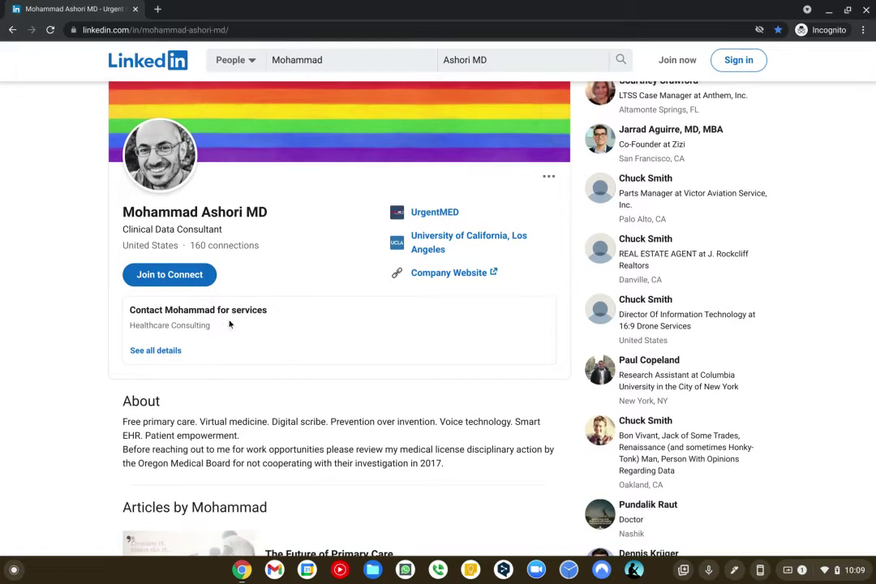
click(154, 353)
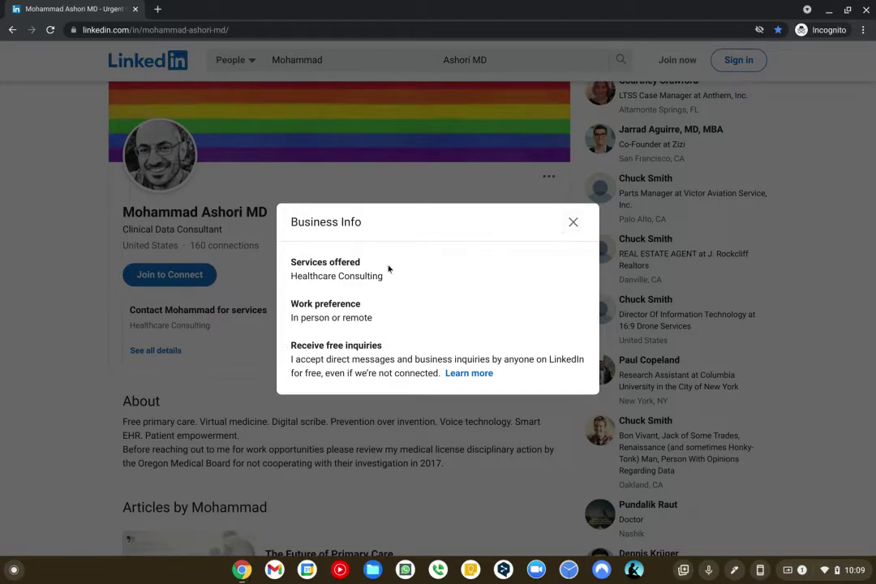
click(574, 223)
scroll(442, 366, down, 2)
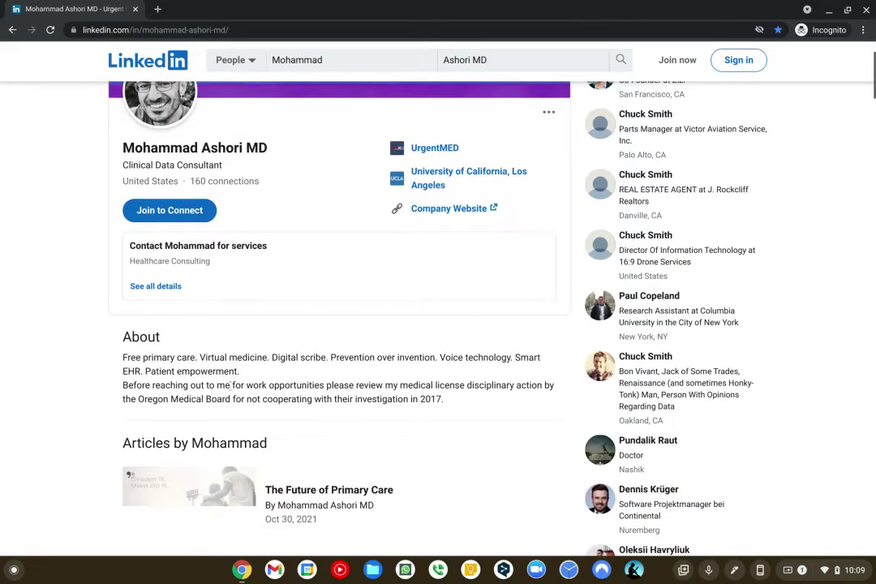
scroll(234, 386, up, 3)
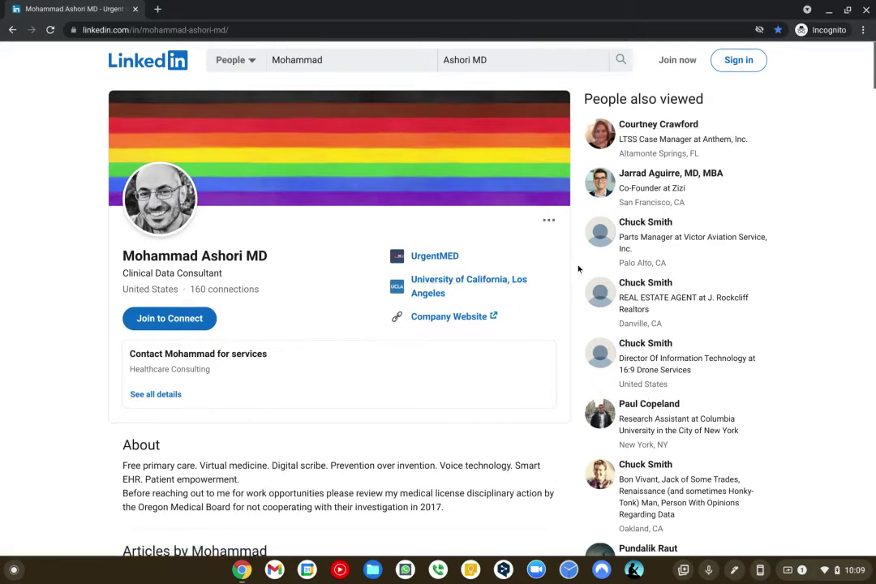
- Look through the articles and recent activity posts on the public profile
scroll(258, 303, down, 4)
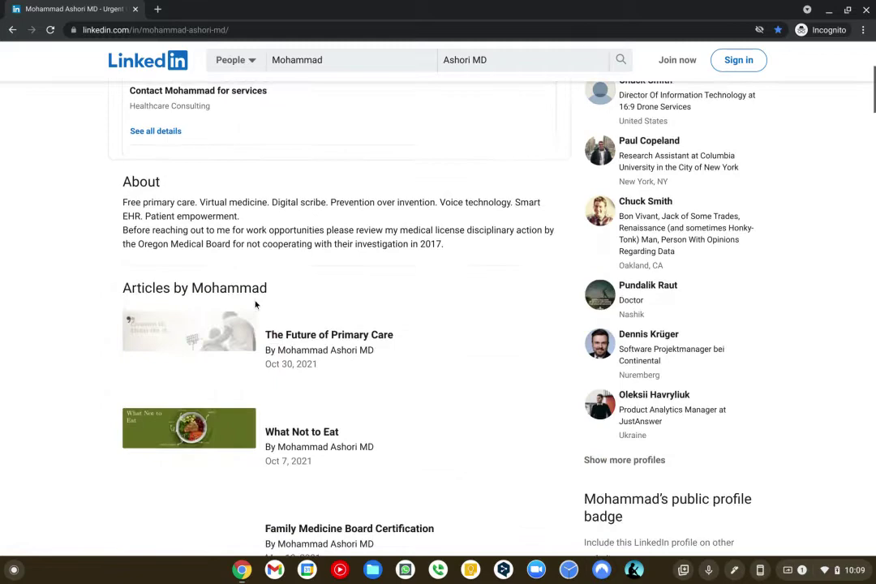
scroll(256, 307, down, 1)
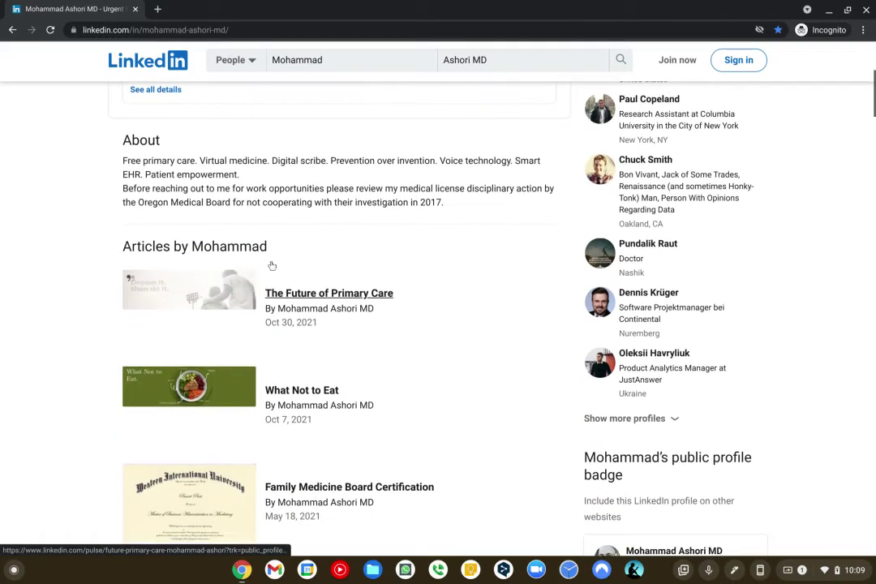
scroll(202, 345, down, 1)
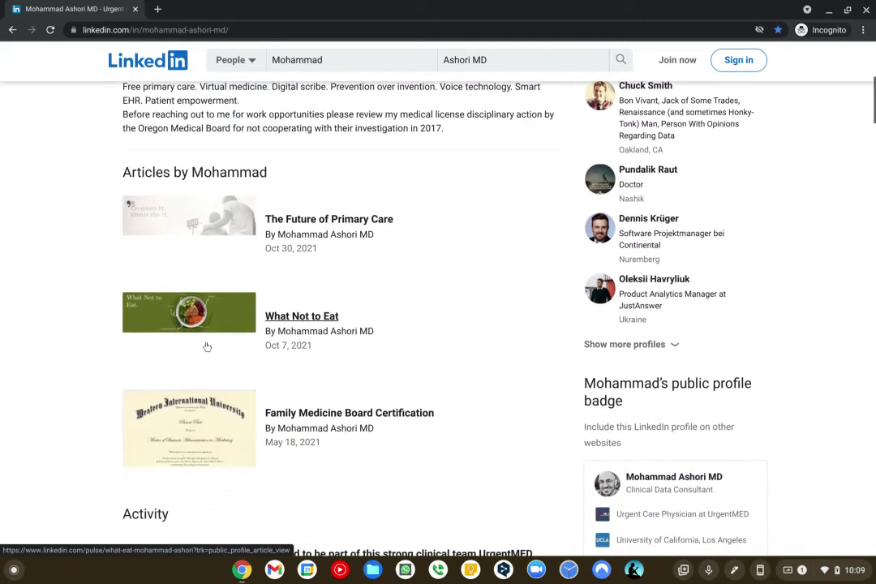
scroll(207, 346, down, 3)
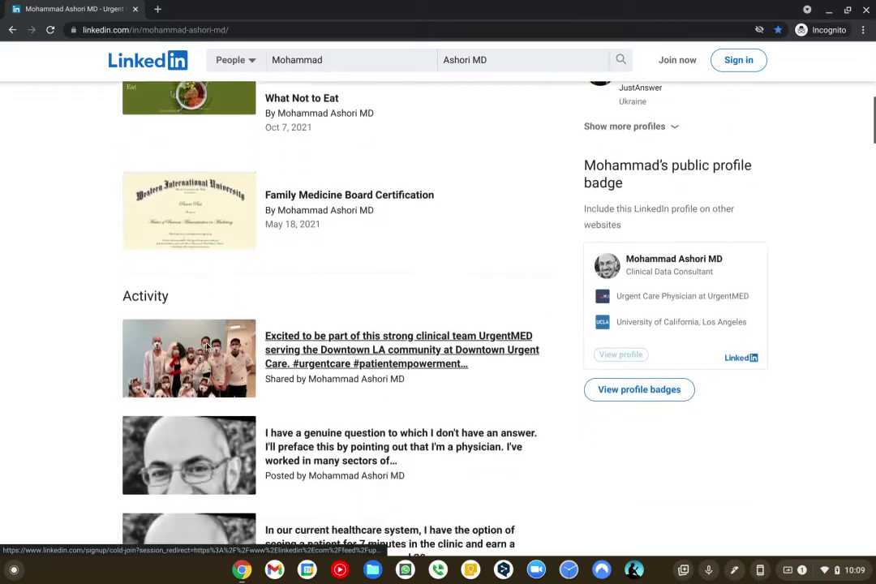
scroll(207, 346, down, 1)
scroll(207, 346, down, 1)
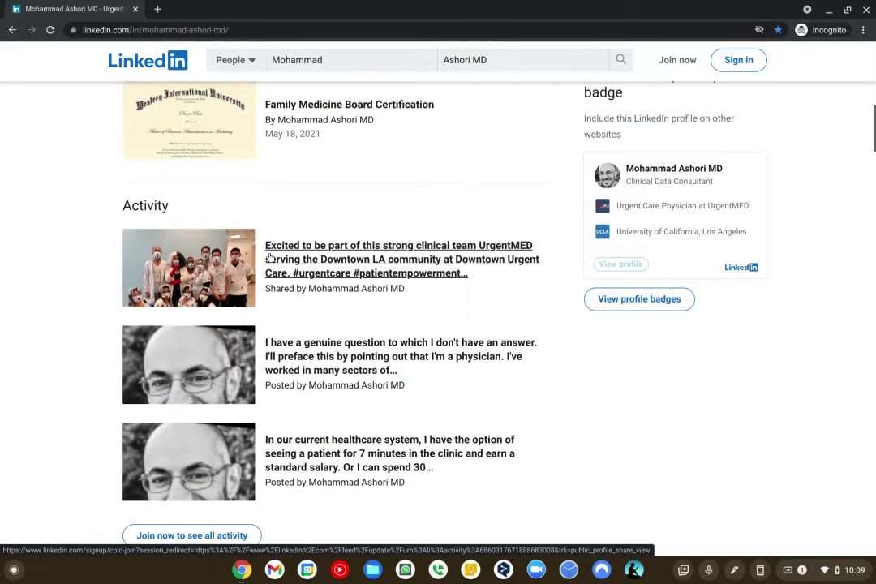
- Review the Experience section of the public profile, including each position's employer, dates and description
scroll(344, 312, down, 2)
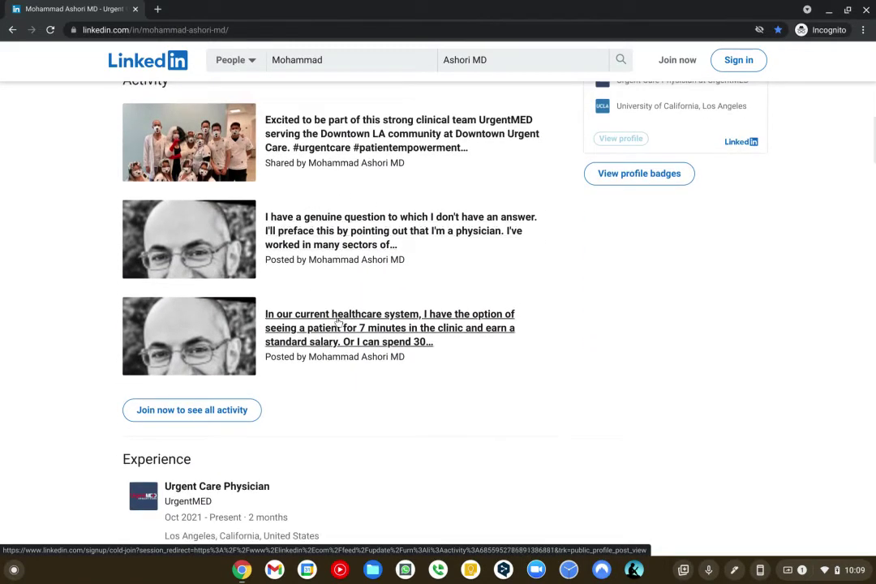
scroll(338, 322, down, 2)
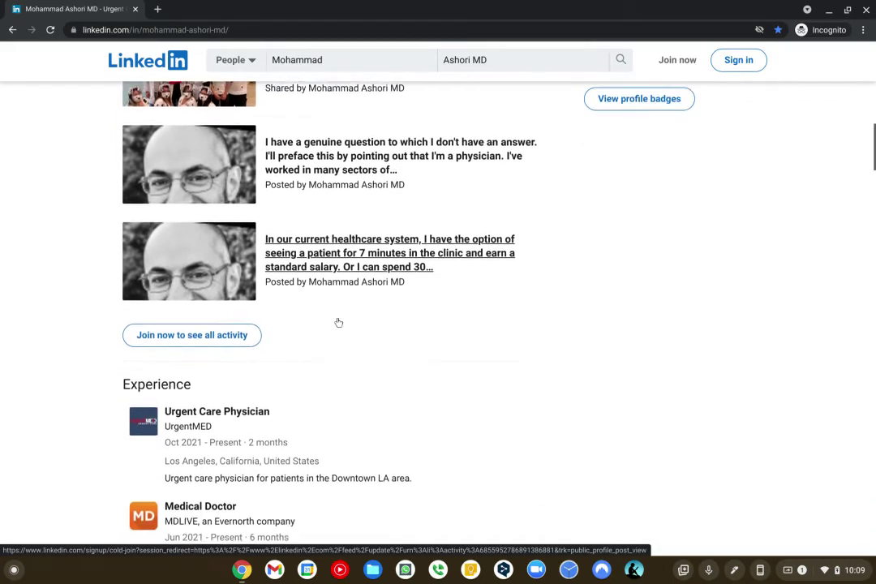
scroll(338, 322, down, 2)
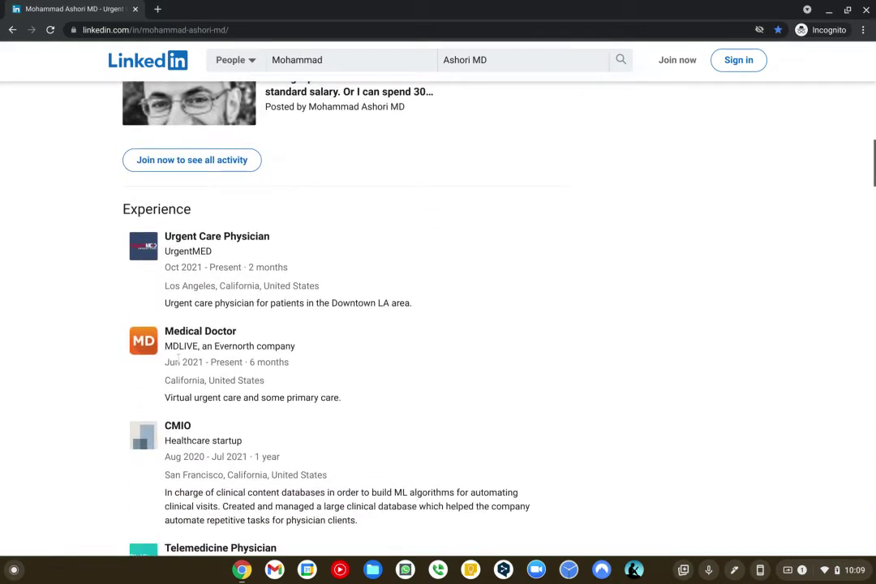
scroll(178, 358, down, 2)
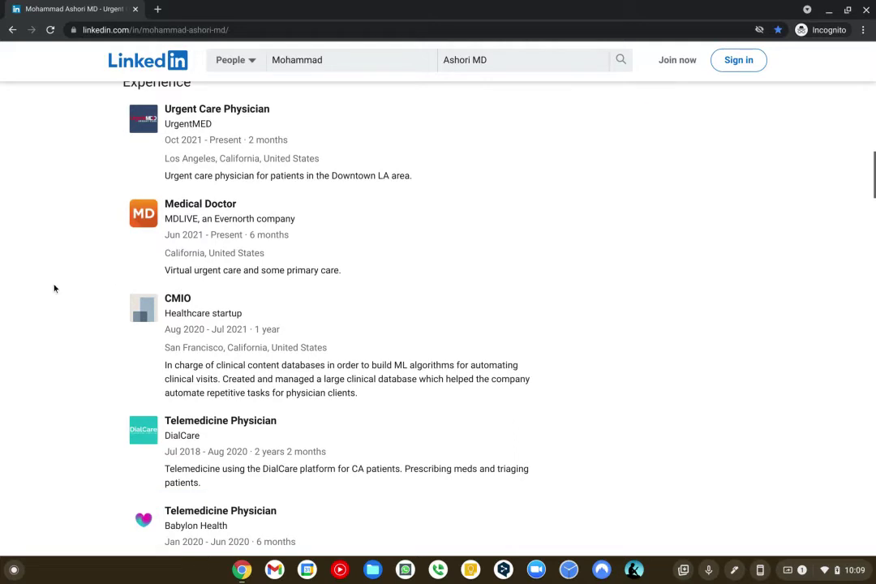
scroll(59, 283, down, 1)
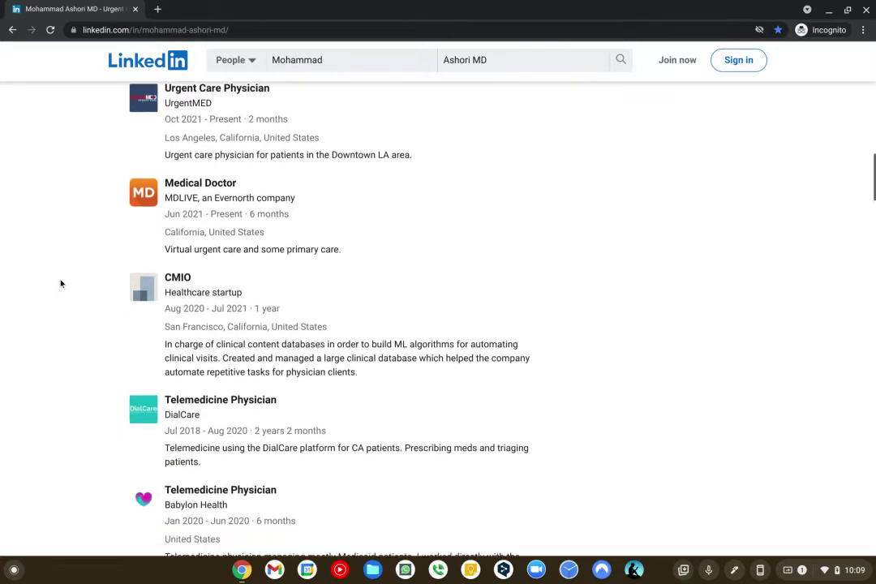
scroll(130, 299, down, 1)
scroll(132, 300, down, 5)
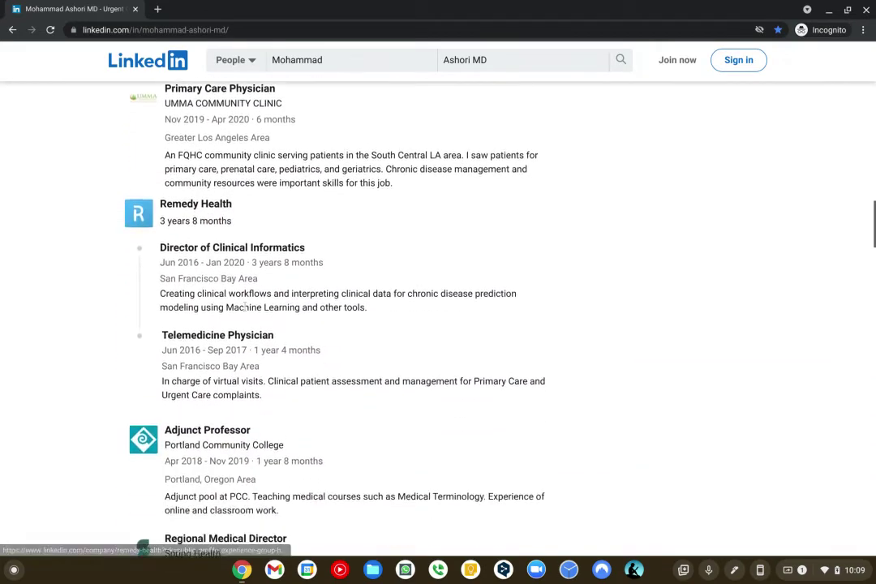
scroll(296, 343, down, 3)
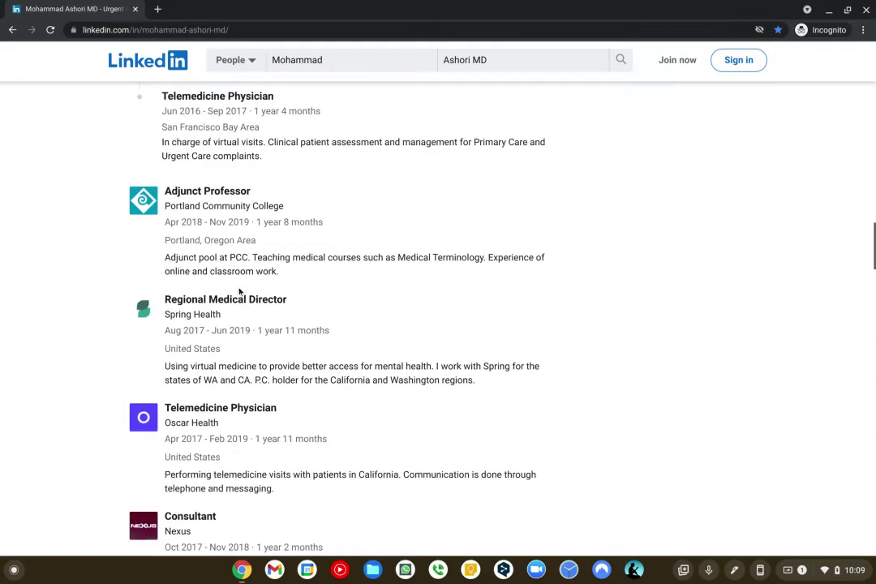
scroll(240, 292, down, 4)
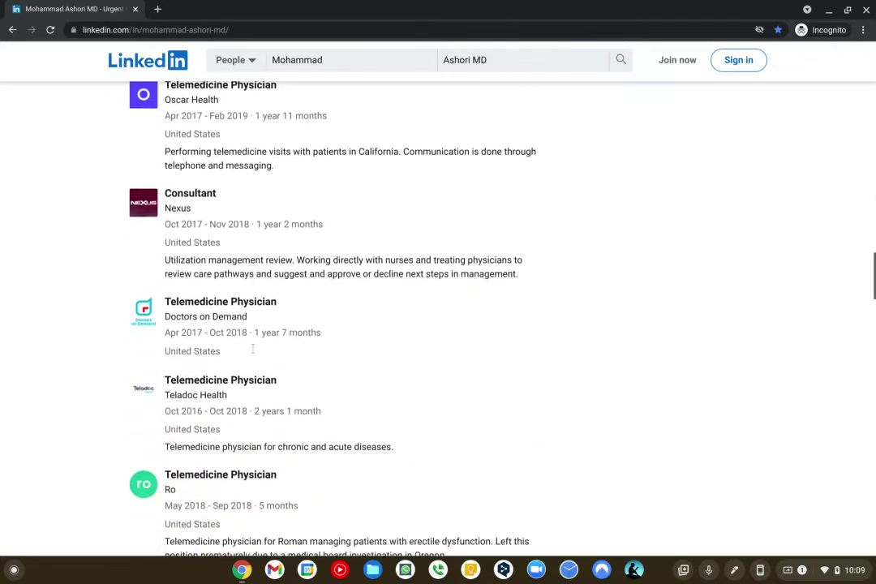
- Review the Education section of the public profile, covering degrees, residencies and schools
scroll(253, 349, down, 14)
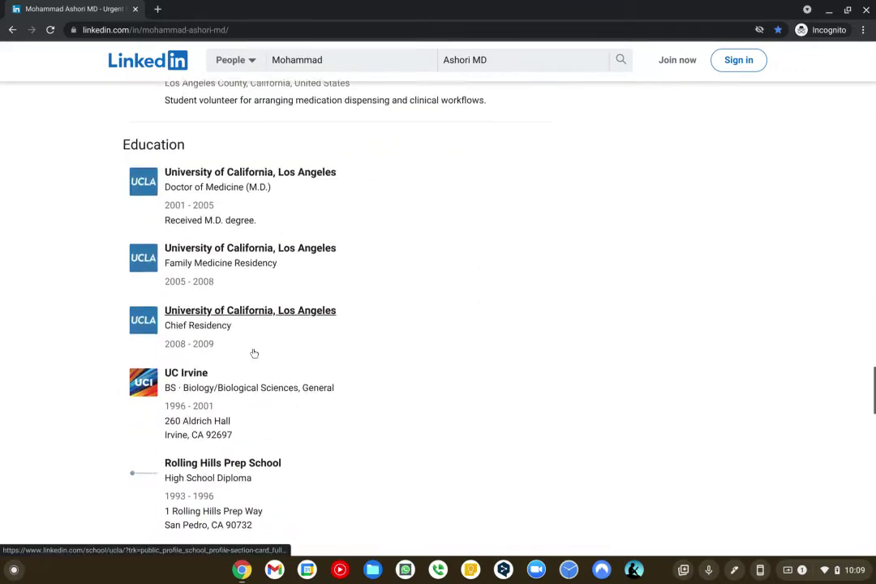
scroll(253, 351, down, 4)
scroll(253, 354, up, 5)
scroll(246, 281, down, 1)
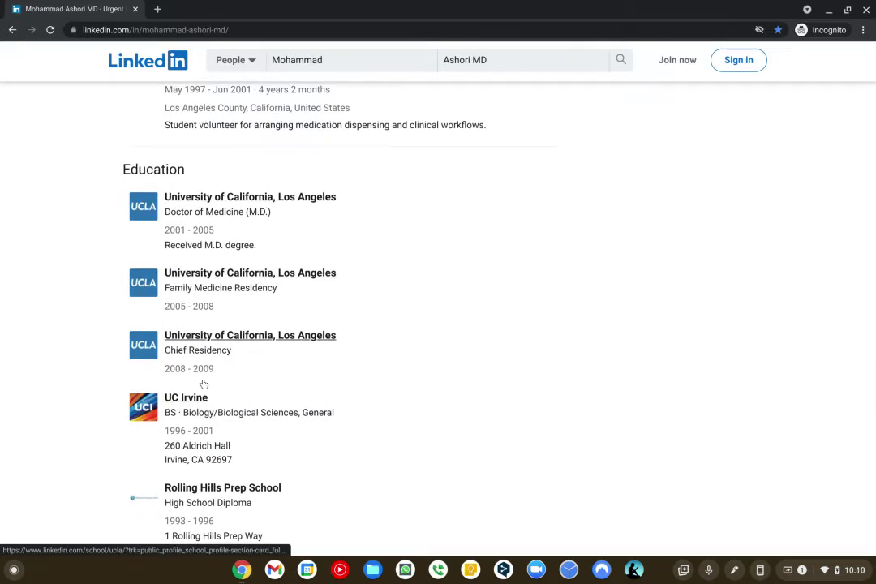
scroll(204, 383, down, 1)
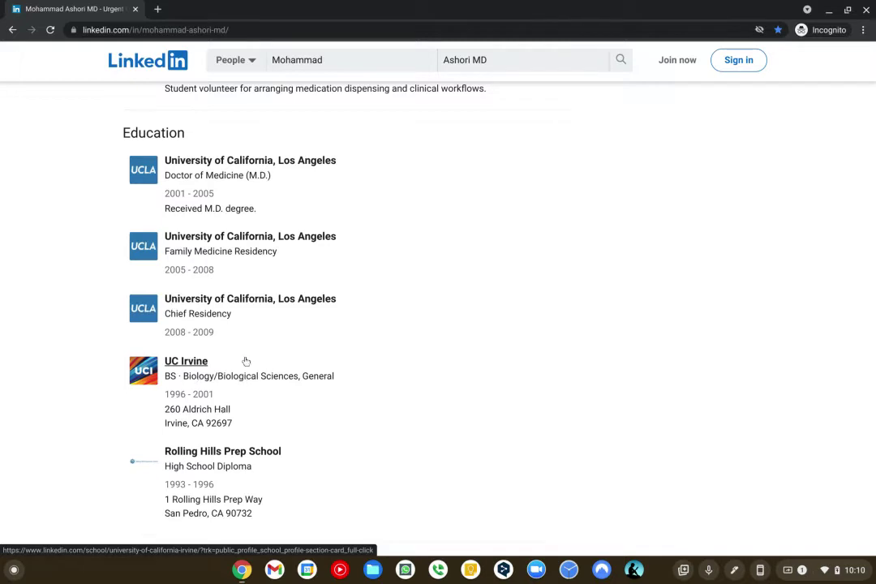
- Examine the Licenses & Certifications section of the public profile, from the LinkedIn course certificates to the medical licences
scroll(423, 446, down, 3)
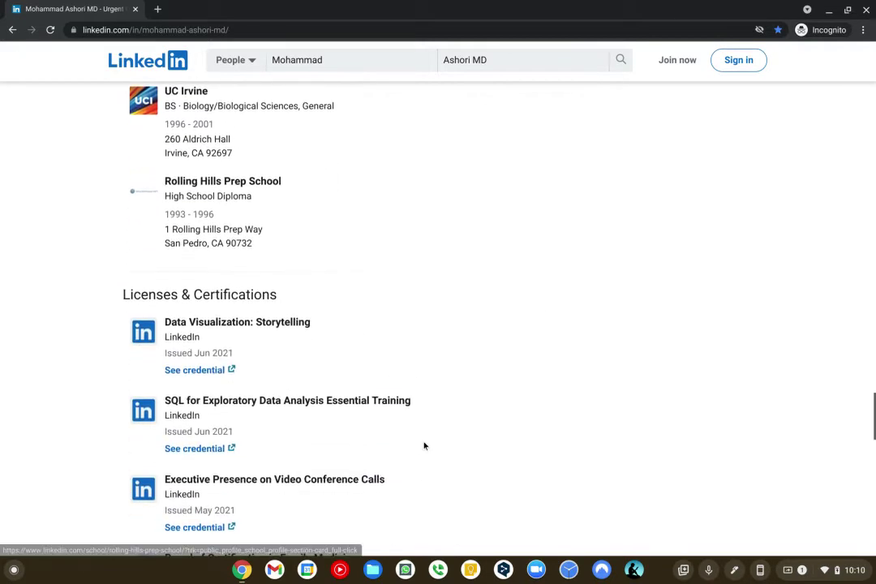
scroll(424, 446, down, 2)
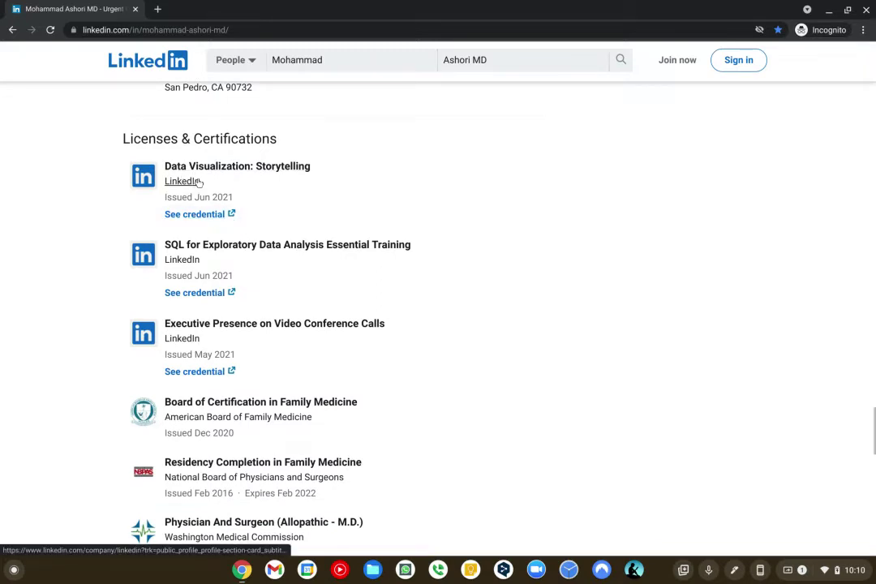
scroll(198, 182, down, 1)
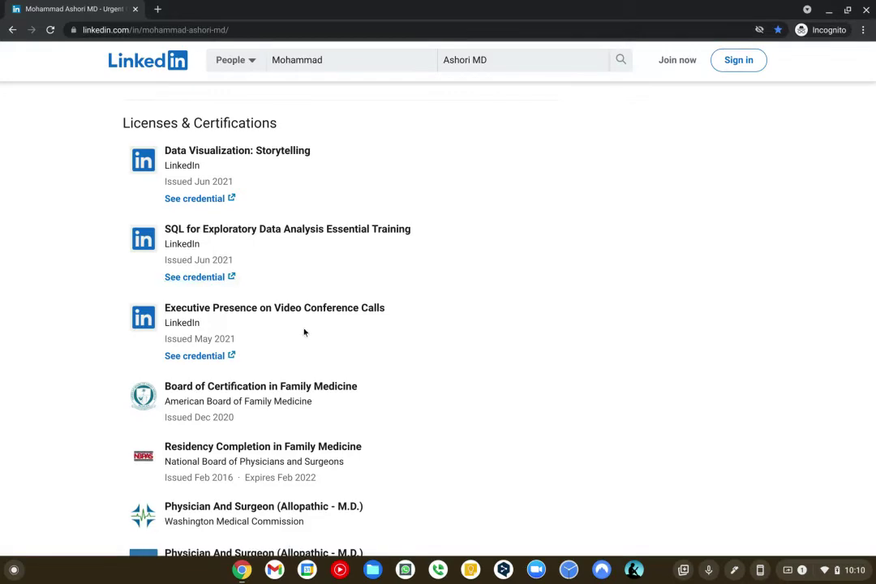
scroll(304, 332, down, 2)
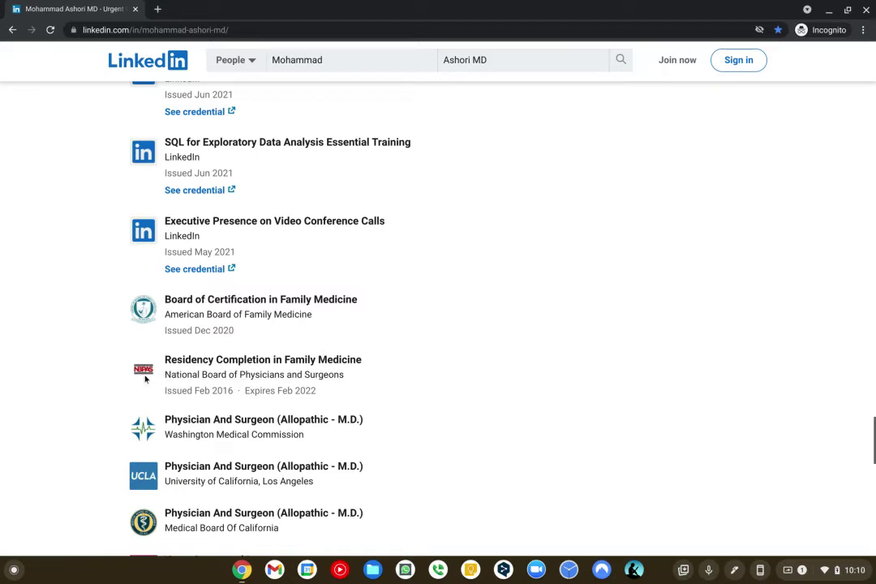
scroll(240, 414, down, 4)
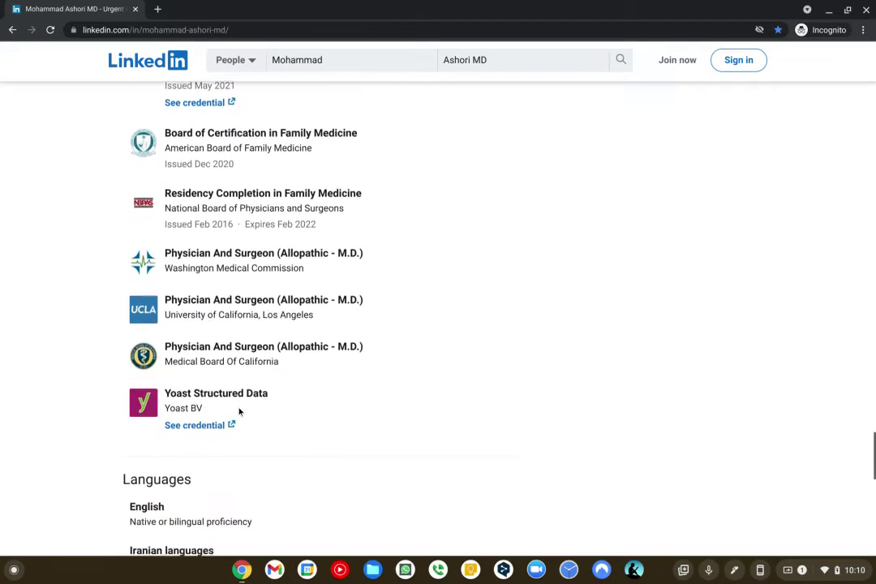
- Check the Languages section and the additional activity posts through to the end of the public profile
scroll(239, 412, down, 2)
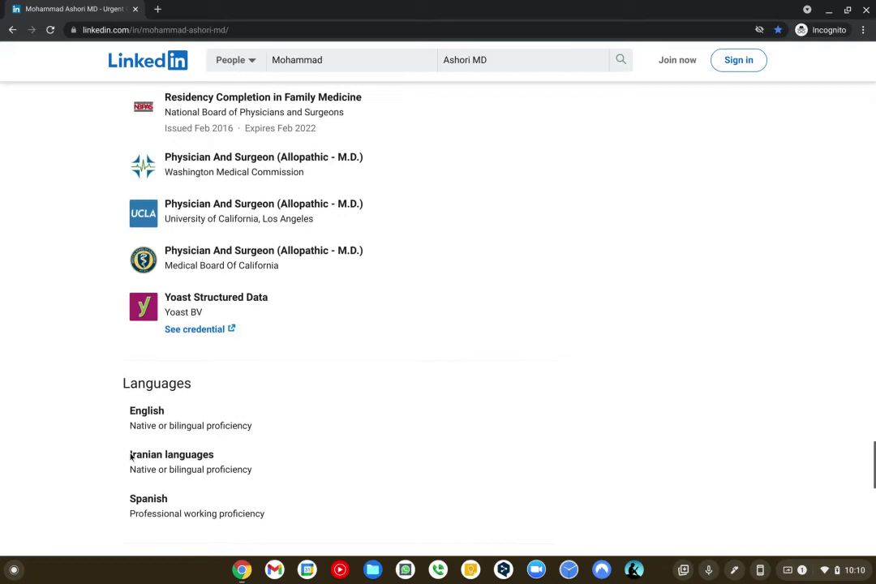
scroll(131, 457, down, 1)
drag(125, 351, 192, 448)
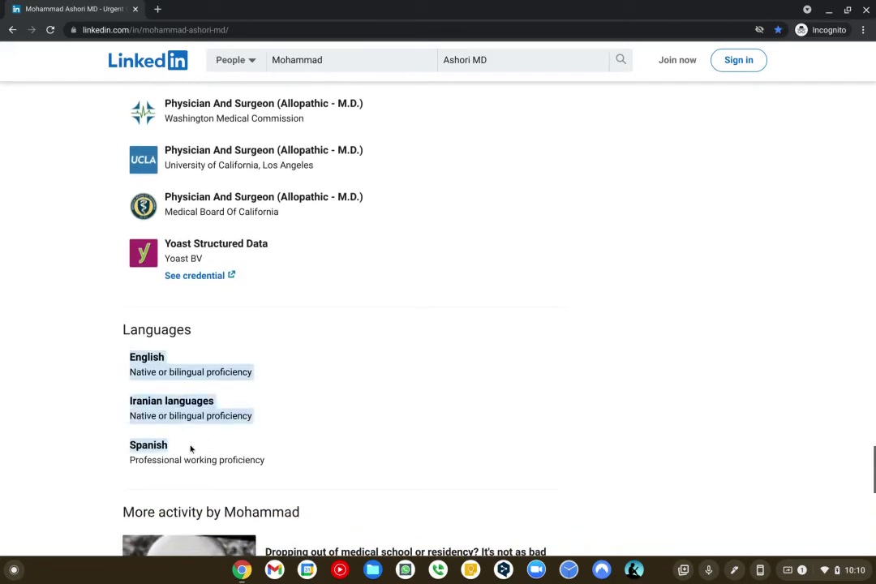
click(305, 407)
scroll(306, 407, down, 5)
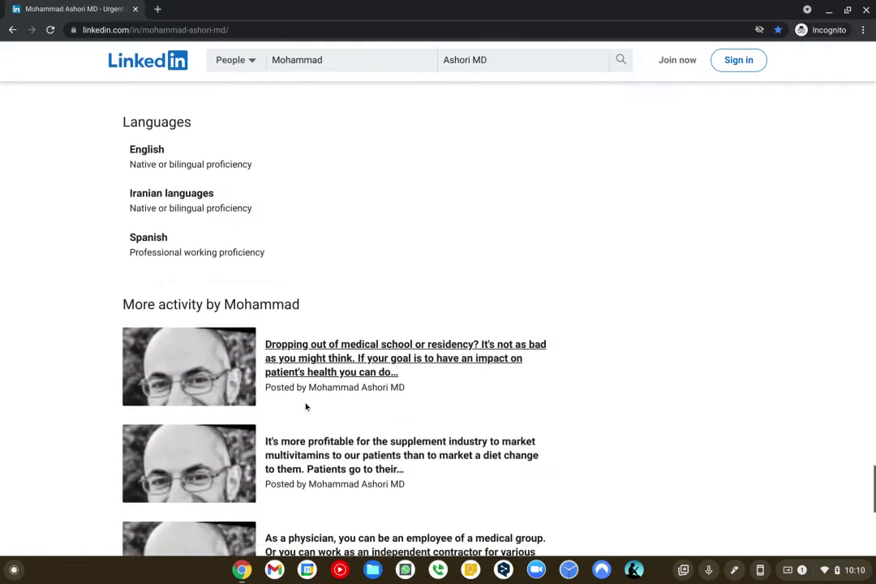
scroll(306, 407, down, 3)
scroll(306, 407, down, 9)
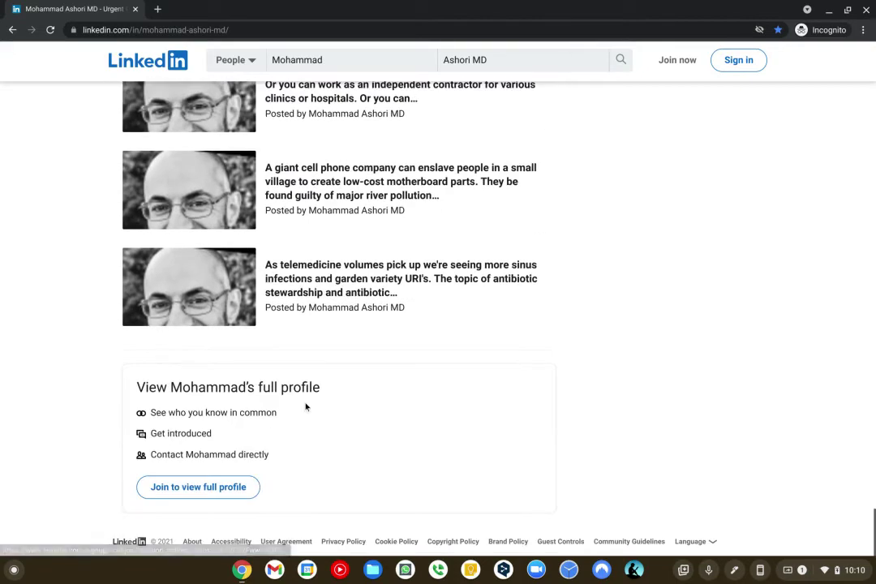
scroll(306, 407, up, 20)
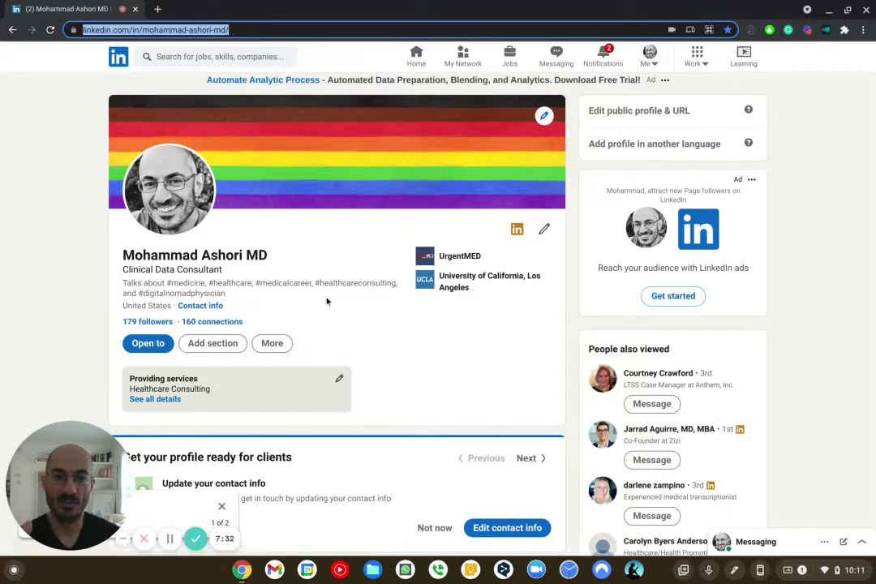
- Go from the signed-in profile to the home feed and open the Nomad Physicians group to view its page
scroll(327, 299, down, 1)
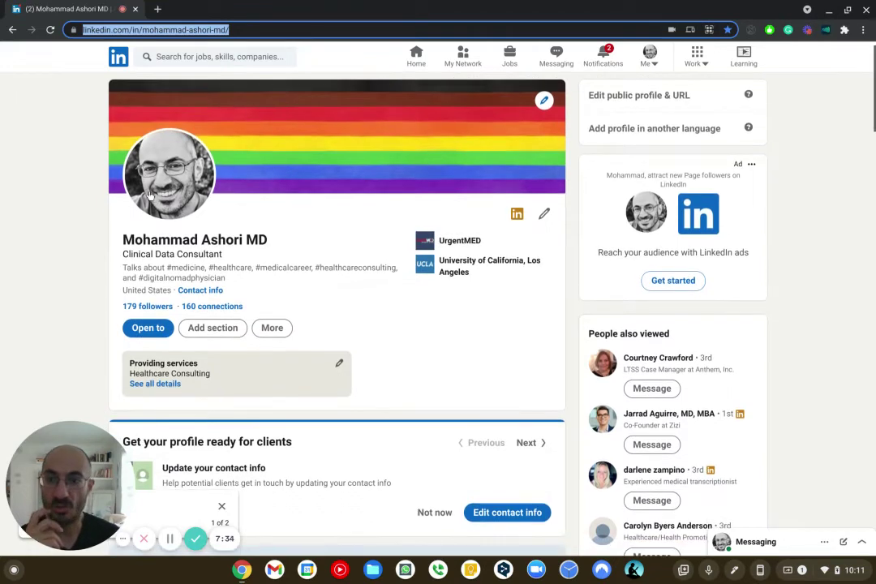
click(113, 59)
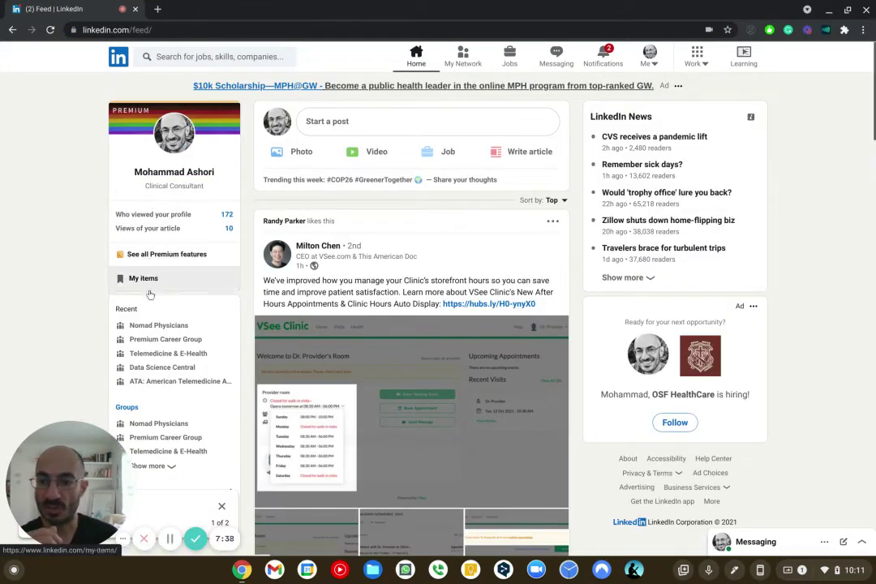
click(148, 327)
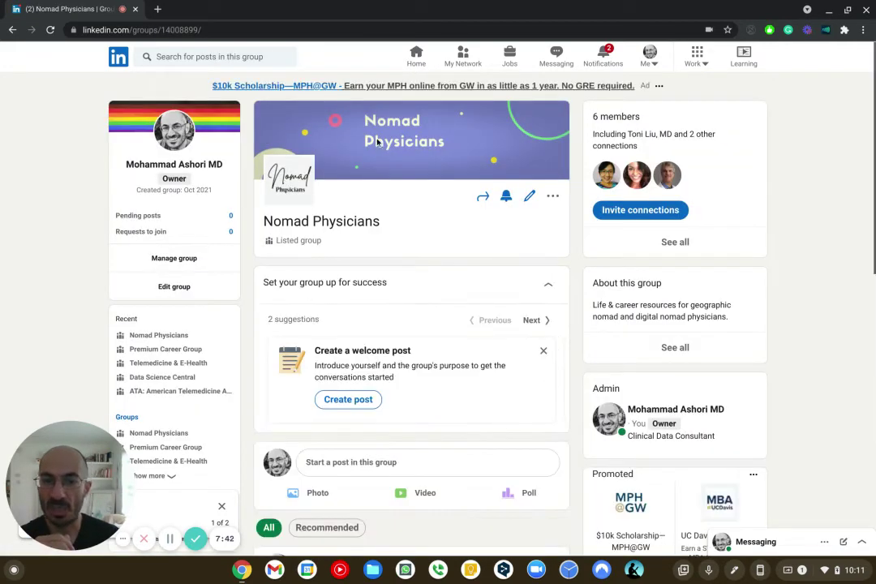
scroll(377, 329, down, 3)
scroll(503, 314, up, 3)
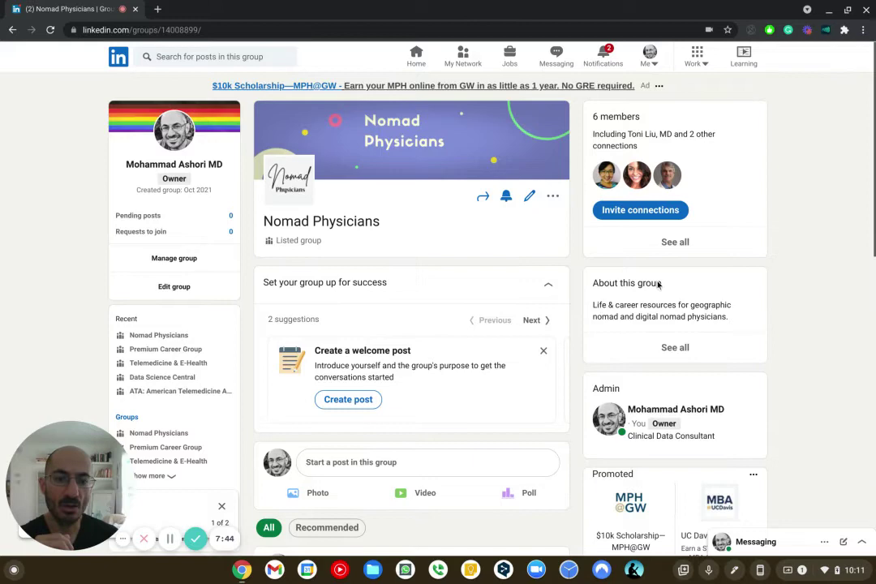
- View the full member list of the Nomad Physicians group and return to the group page
click(675, 242)
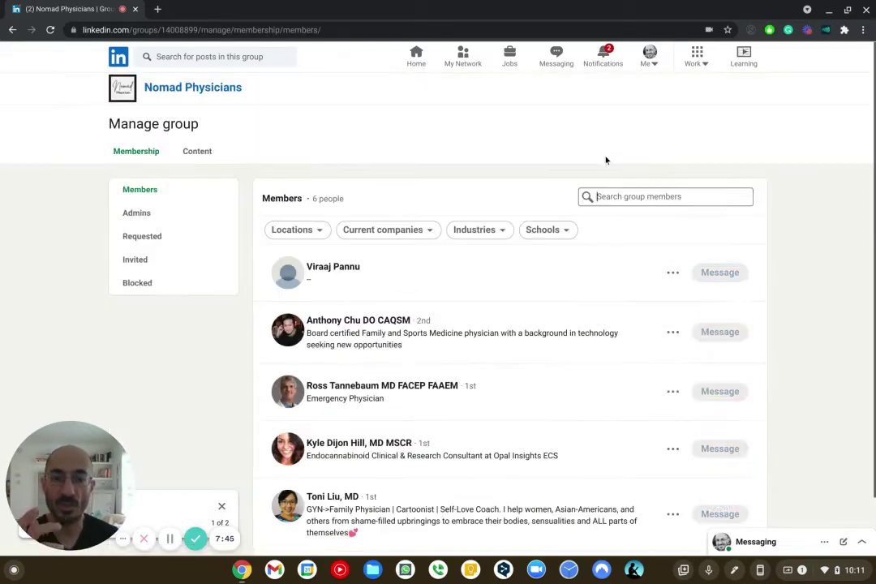
scroll(440, 337, down, 3)
scroll(441, 337, up, 3)
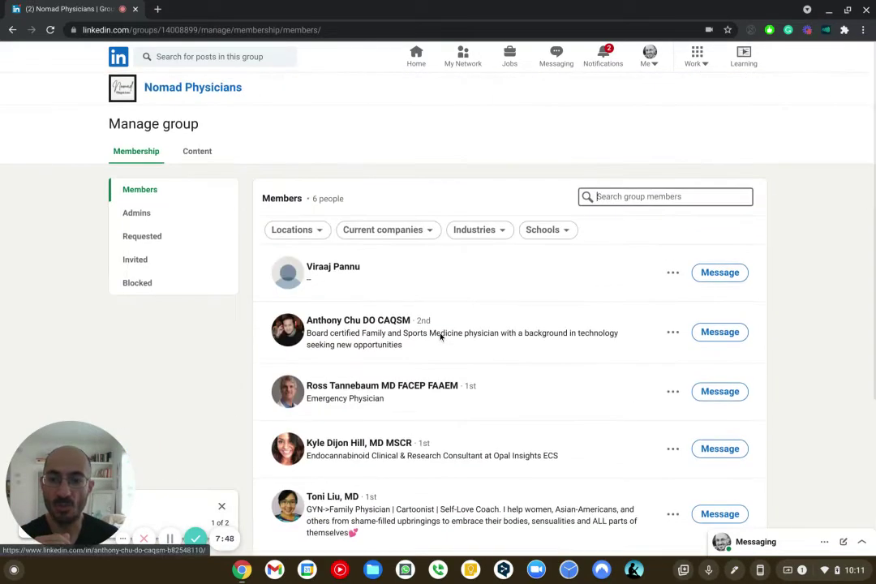
scroll(441, 336, down, 3)
scroll(441, 337, up, 3)
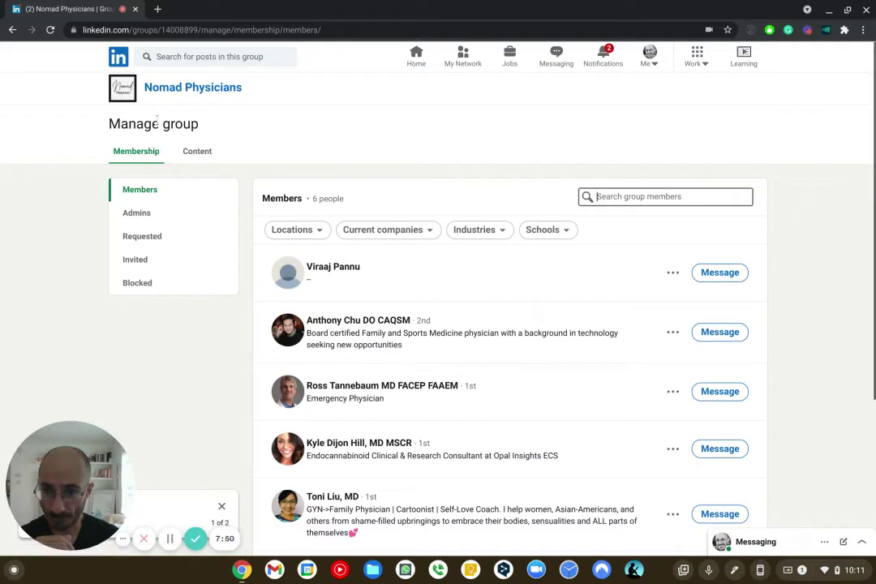
click(188, 138)
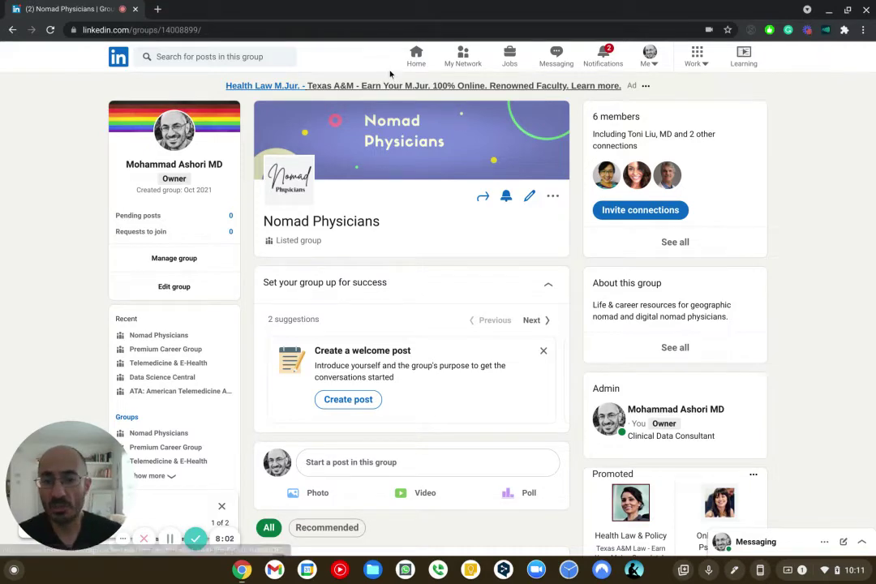
- Return to the home feed and look through the post about clinic storefront hours
click(414, 62)
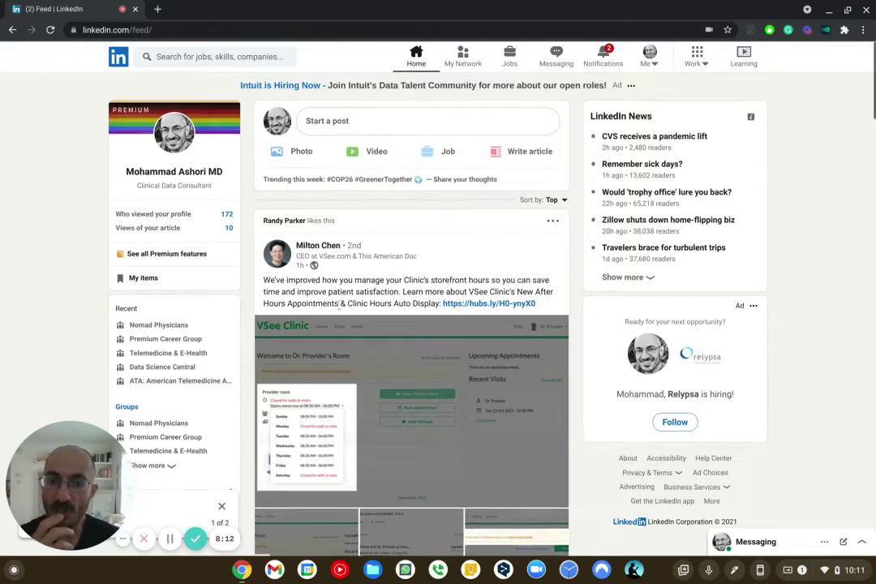
scroll(339, 302, down, 1)
scroll(339, 310, down, 1)
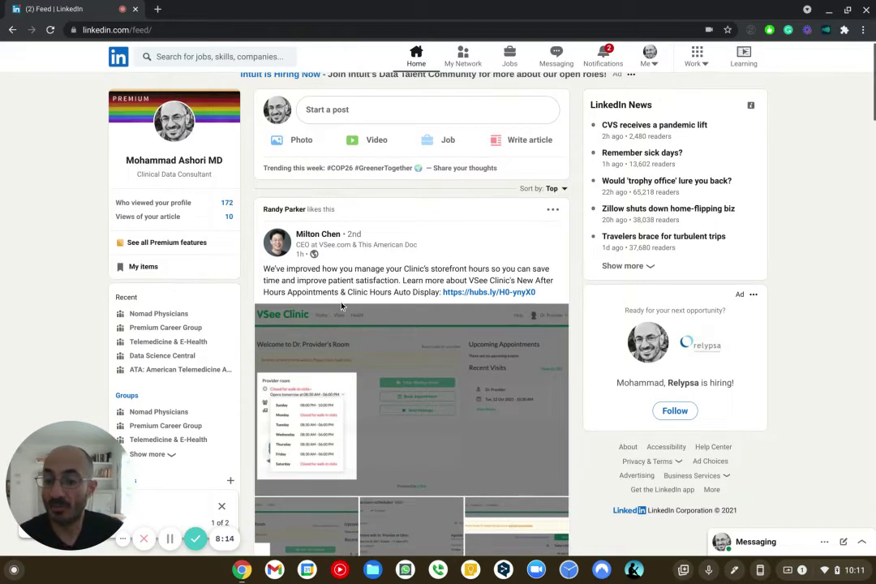
scroll(343, 306, down, 3)
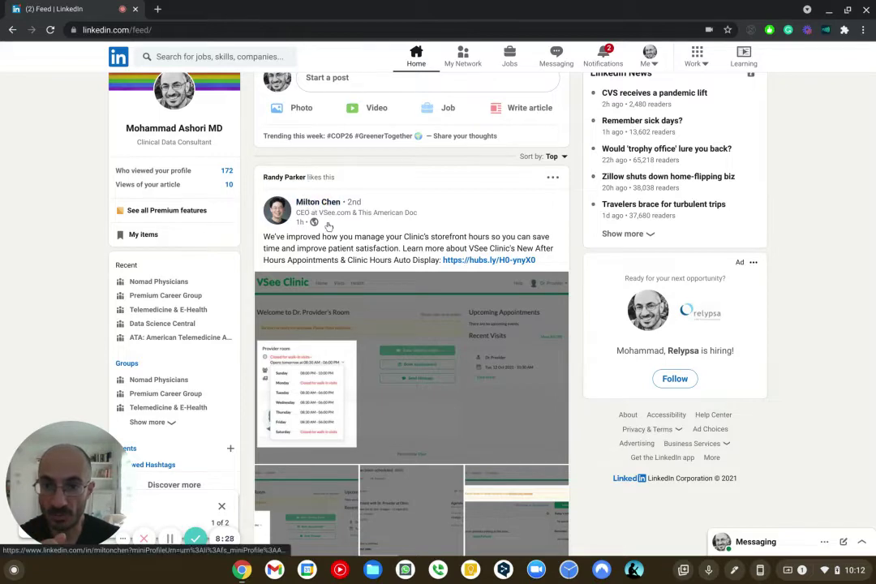
scroll(387, 198, down, 1)
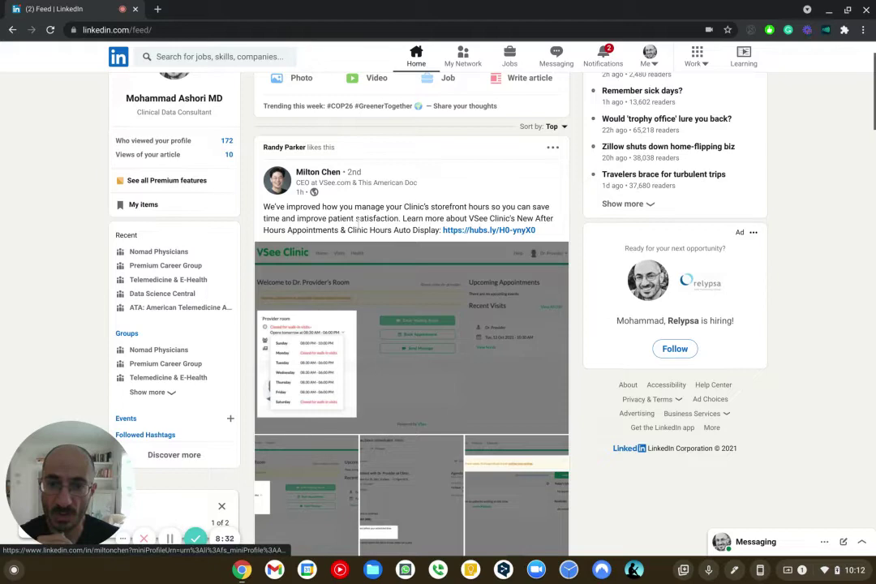
scroll(360, 232, down, 1)
scroll(359, 232, down, 2)
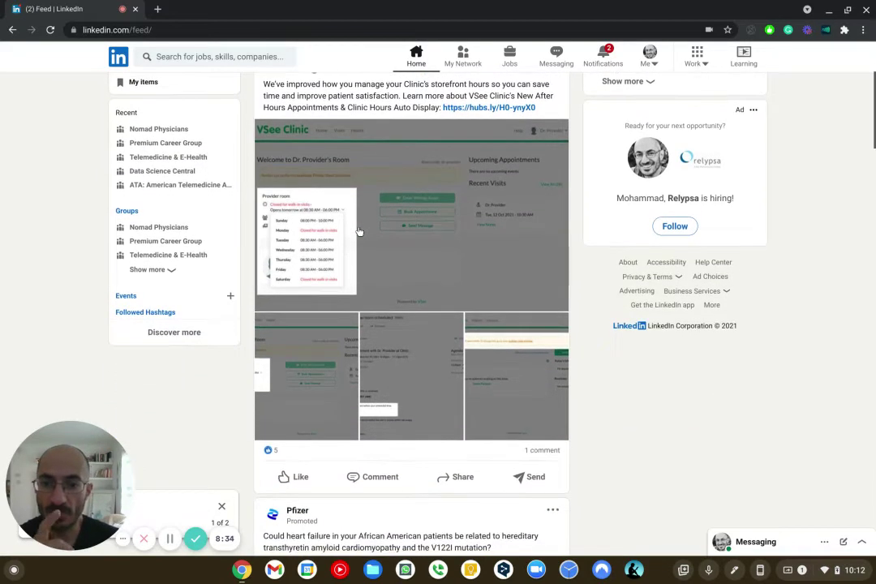
scroll(359, 232, up, 1)
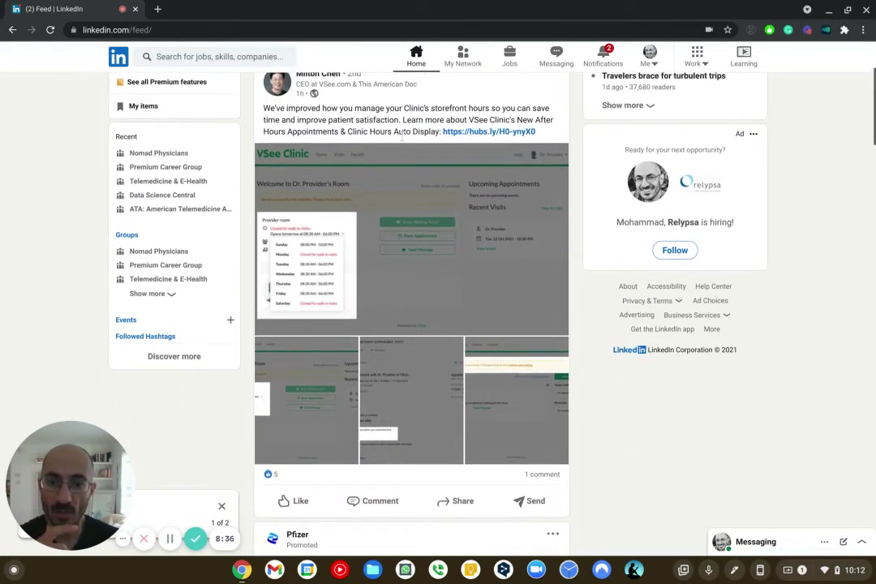
- Open the VSee Clinic 4.9.0 article linked in the storefront hours post, skim it, and return to the LinkedIn feed
scroll(396, 266, down, 2)
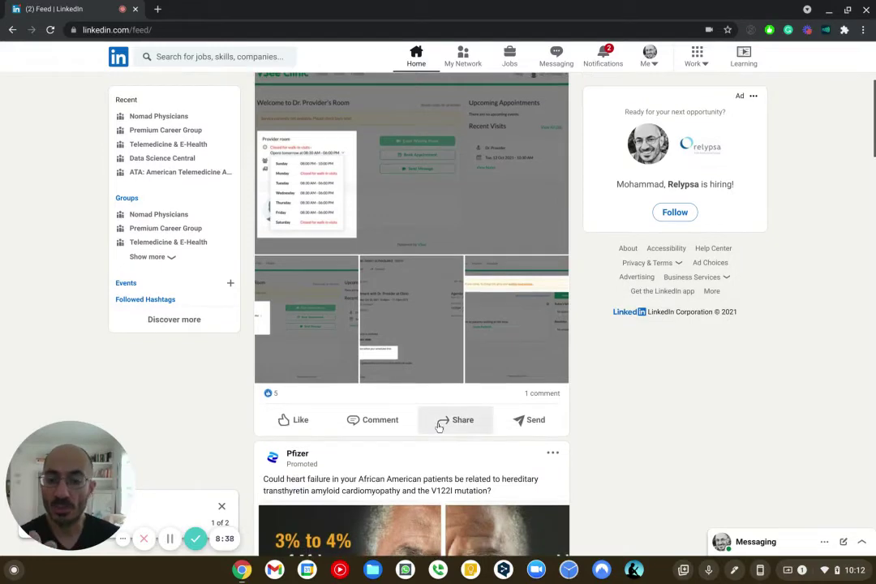
scroll(442, 421, up, 2)
scroll(437, 423, up, 1)
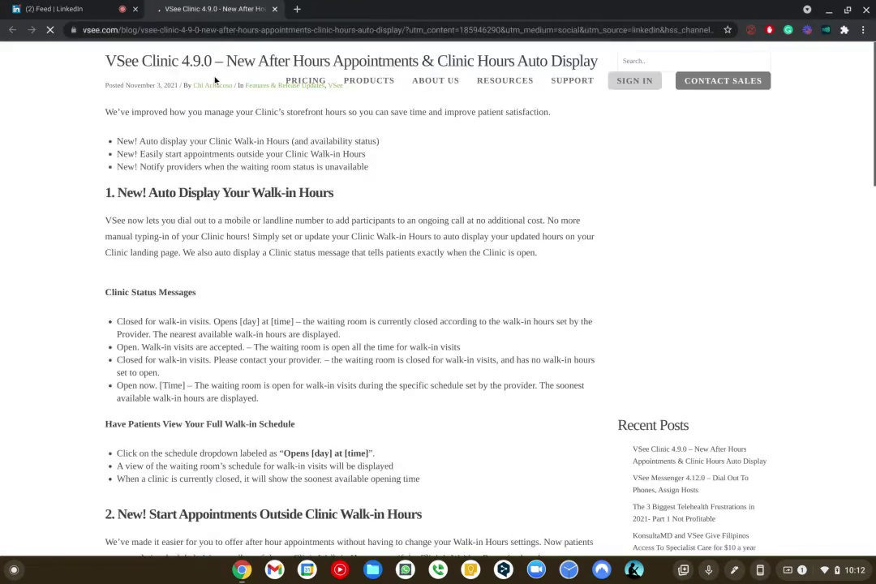
scroll(216, 154, down, 2)
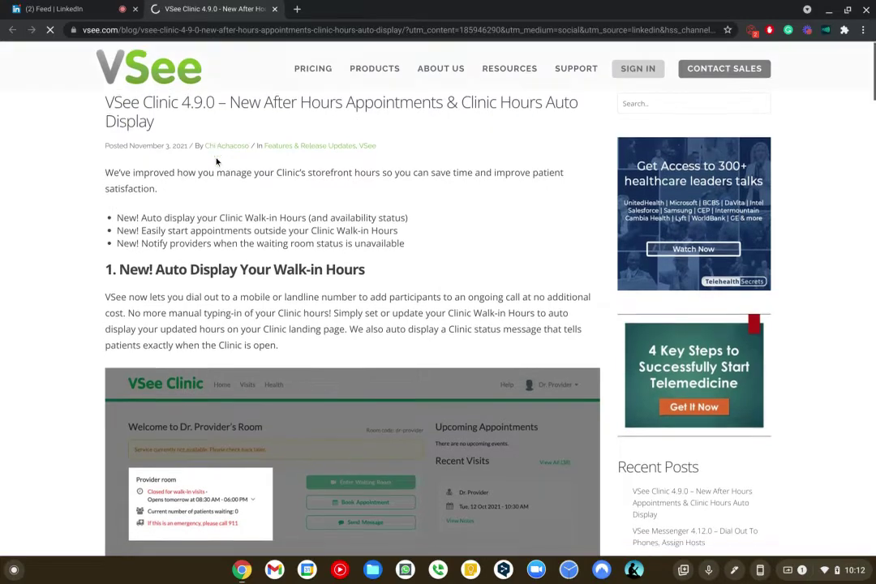
scroll(303, 206, down, 15)
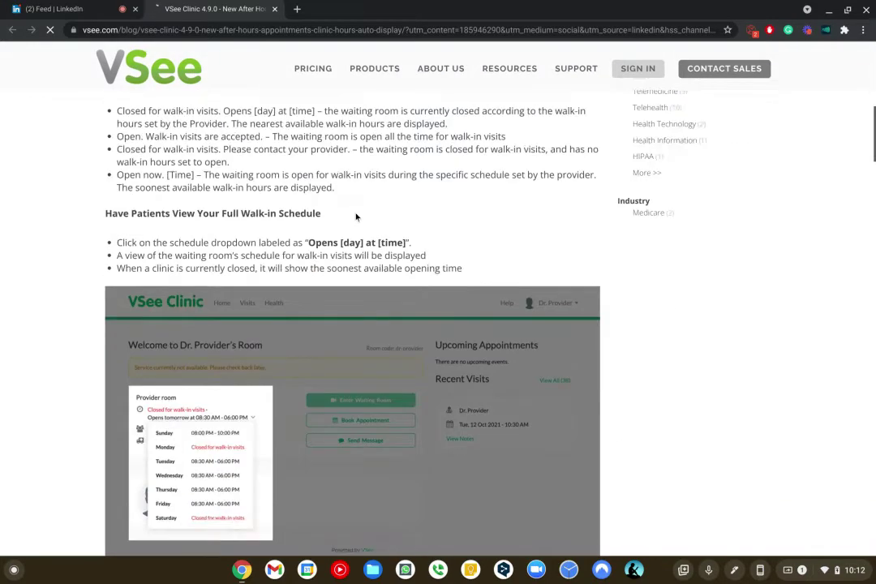
click(92, 16)
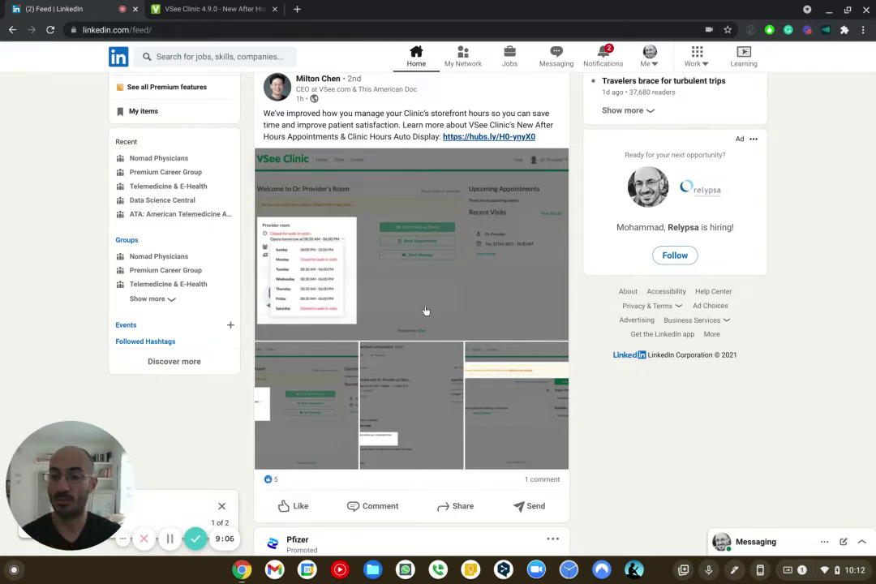
- Look through the home feed's posts and promoted content down to the FoundersCard ad, and return to the start of the feed
scroll(426, 311, up, 1)
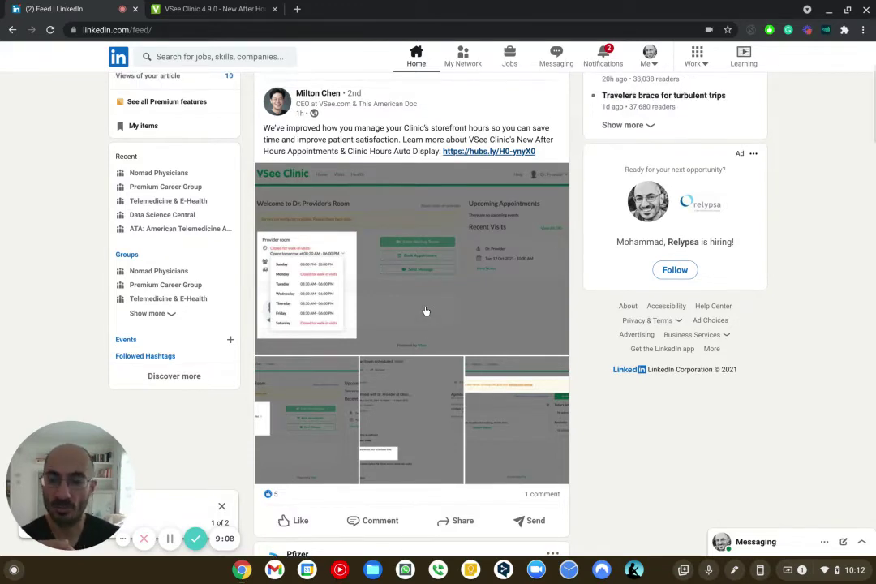
scroll(358, 398, down, 3)
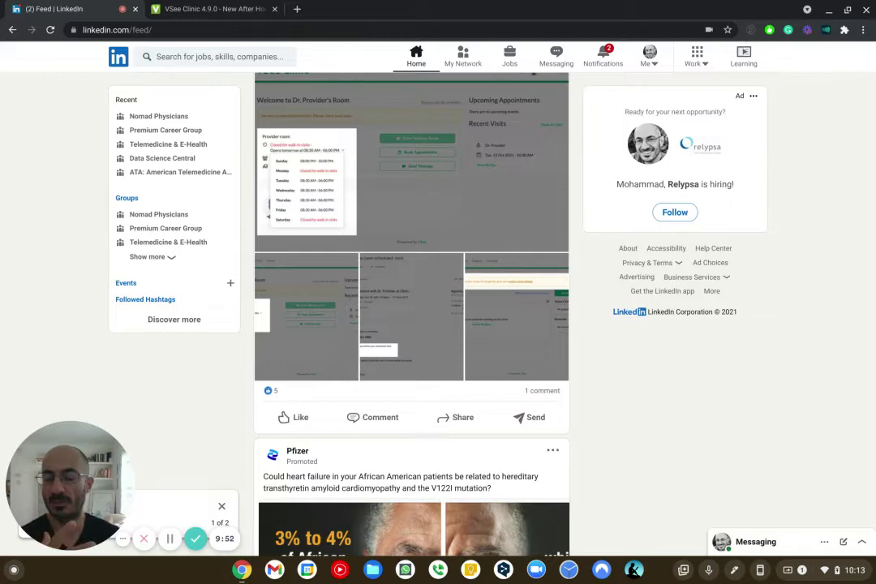
scroll(424, 358, down, 6)
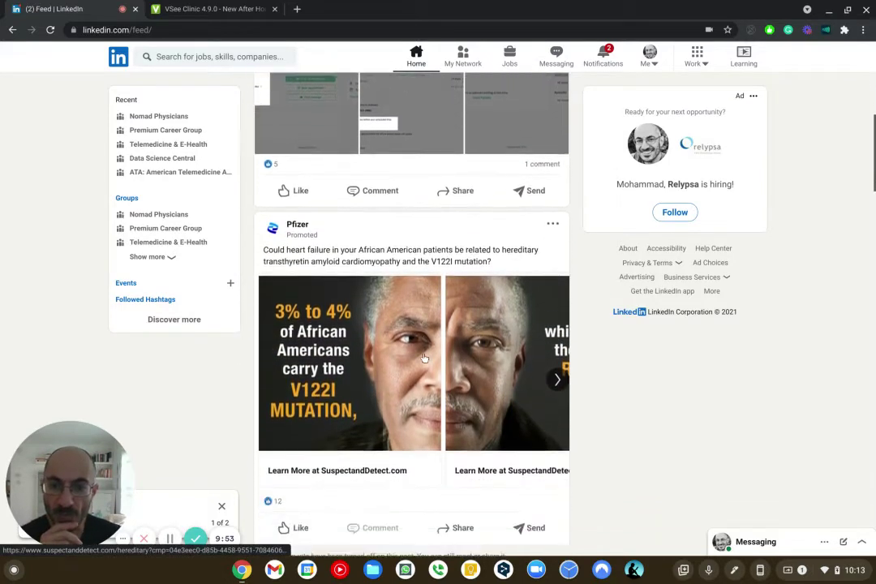
scroll(424, 357, down, 5)
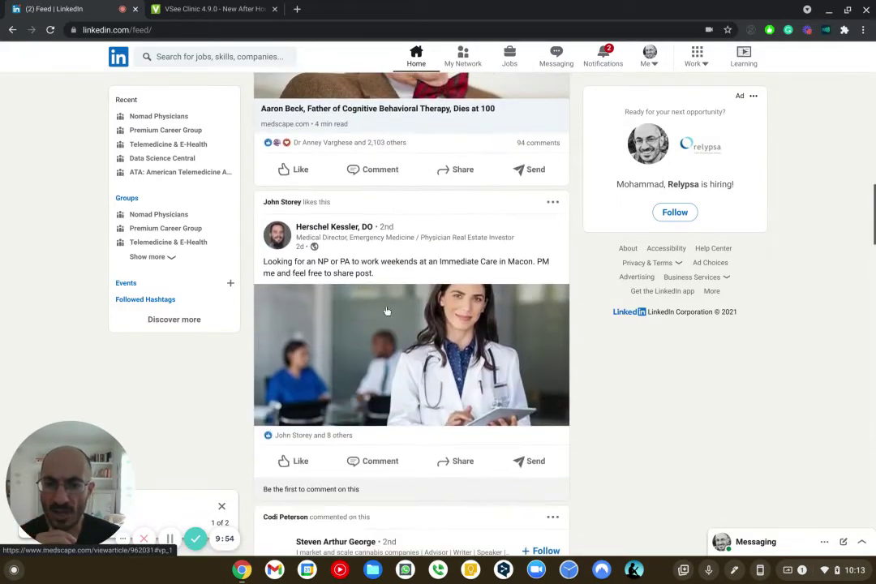
scroll(348, 363, down, 1)
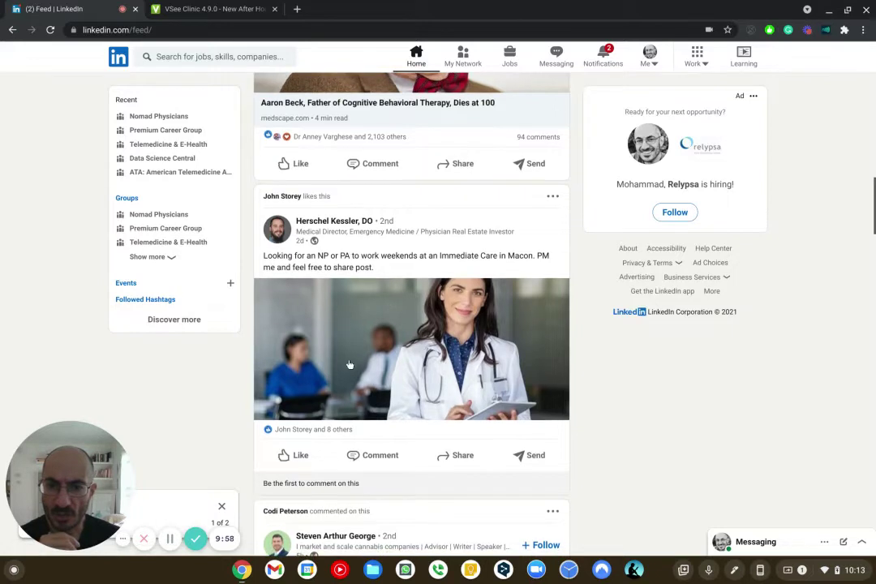
scroll(348, 235, down, 1)
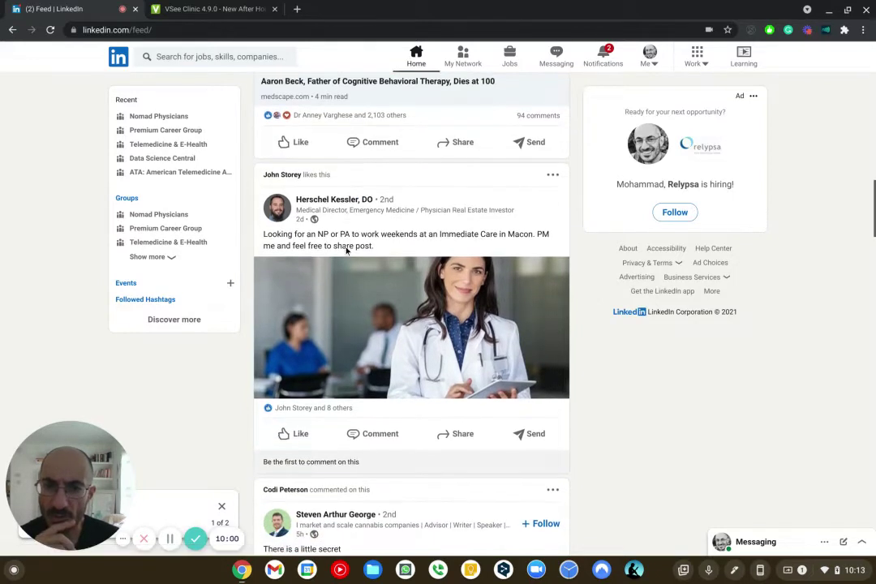
scroll(347, 248, down, 5)
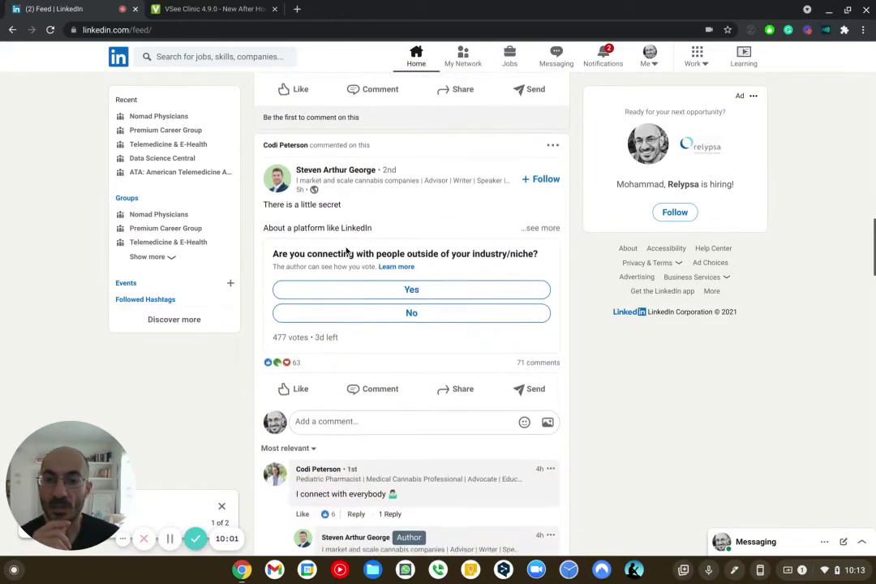
scroll(347, 250, down, 15)
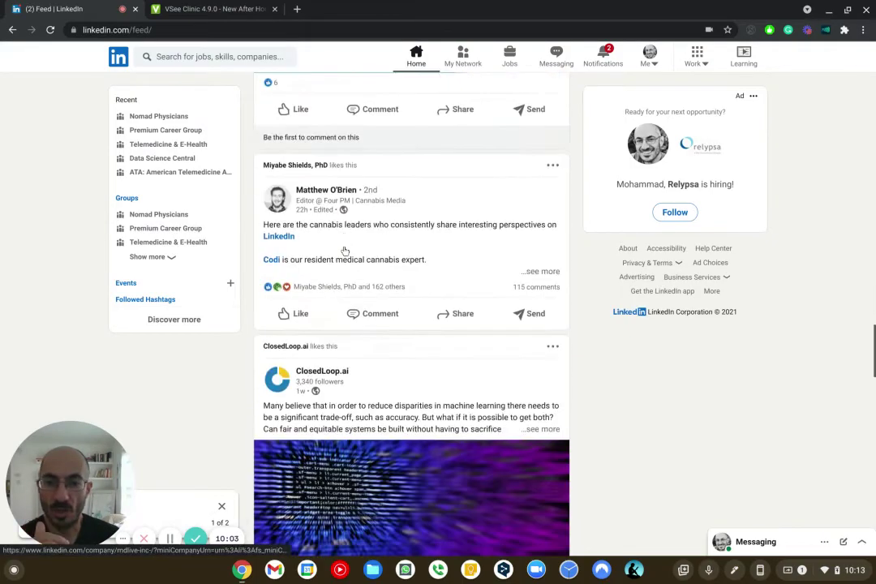
scroll(345, 252, down, 20)
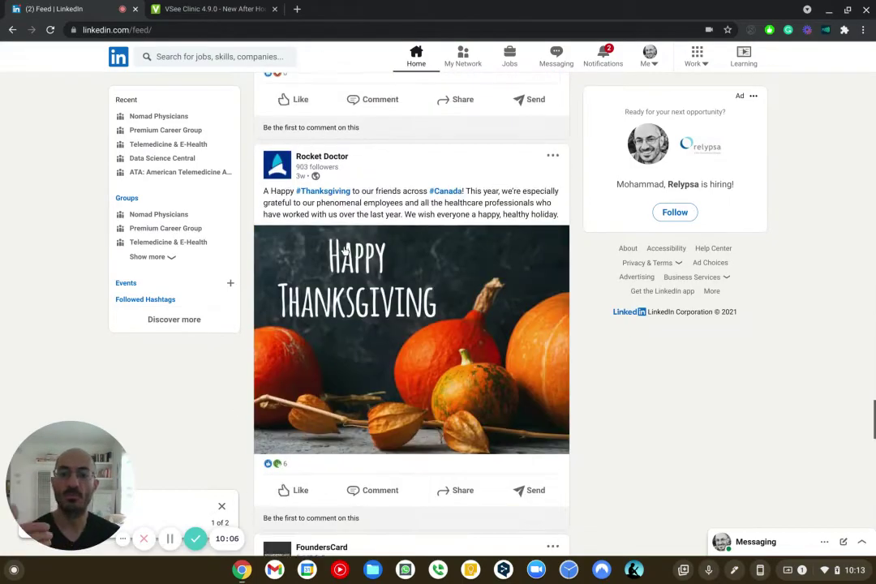
scroll(345, 252, down, 1)
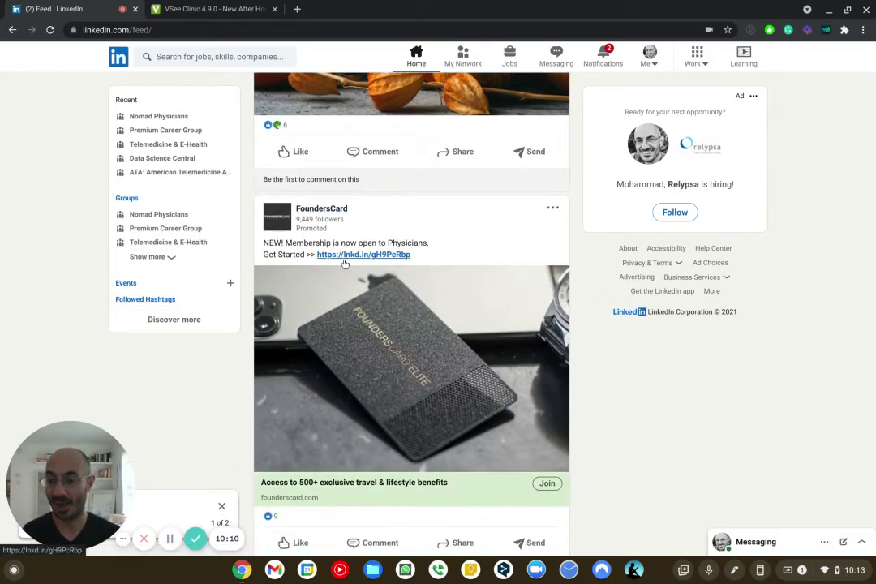
scroll(345, 264, up, 10)
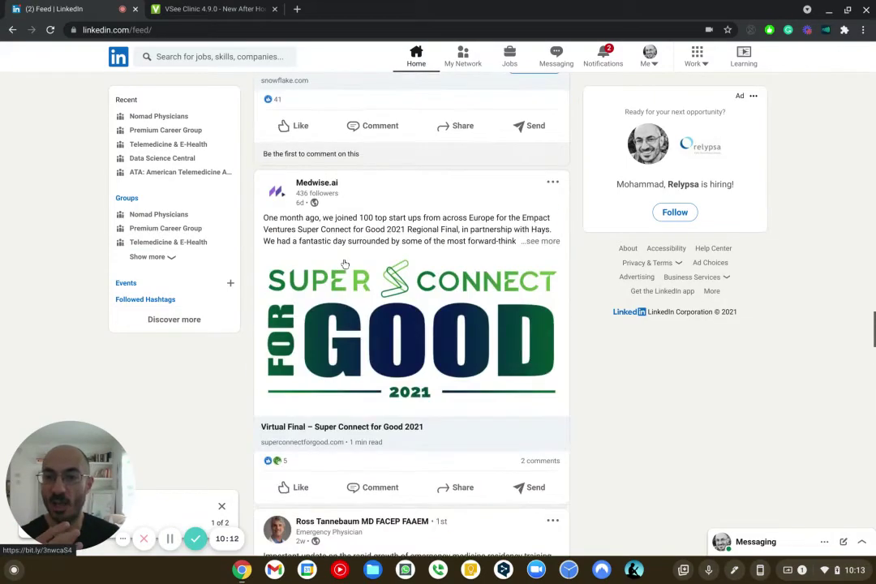
scroll(345, 264, up, 15)
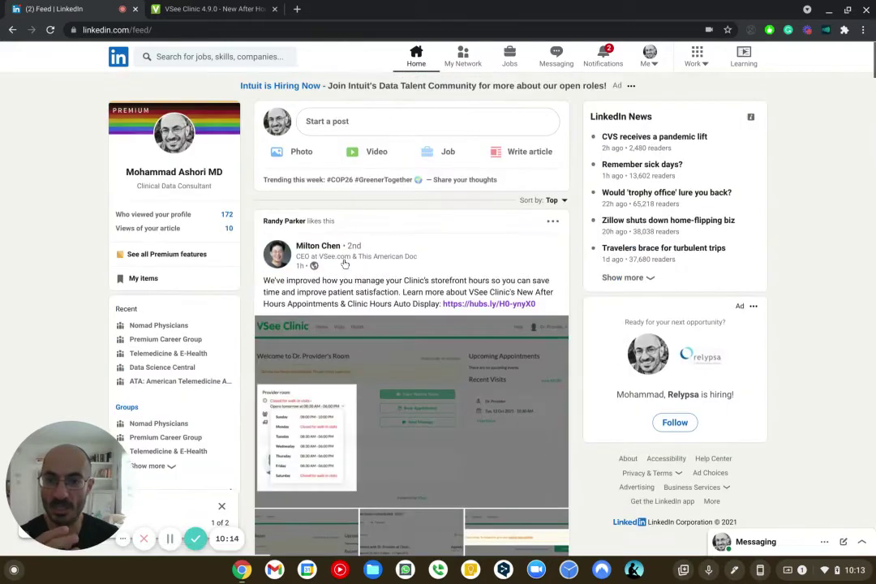
- Open the background photo of the own profile for editing, keep its contrast at 0, and apply the photo
click(170, 149)
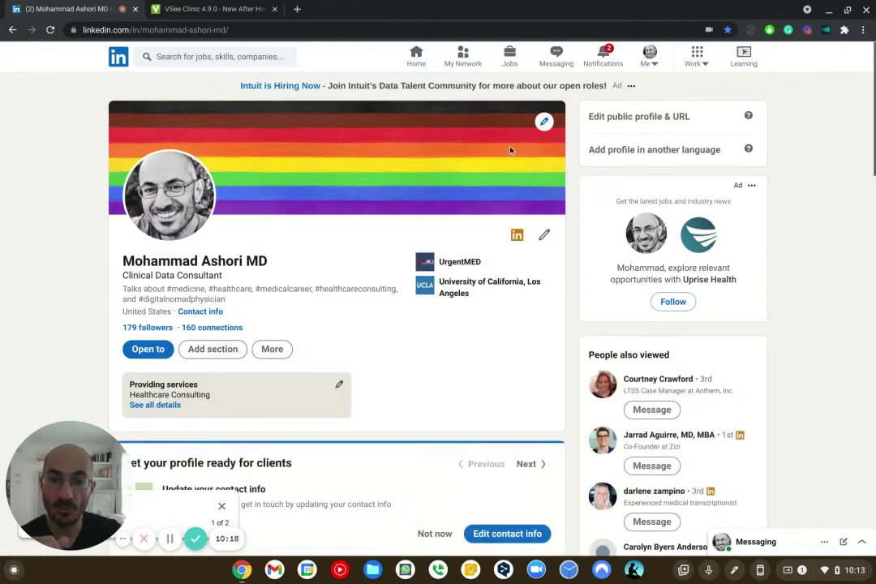
click(544, 122)
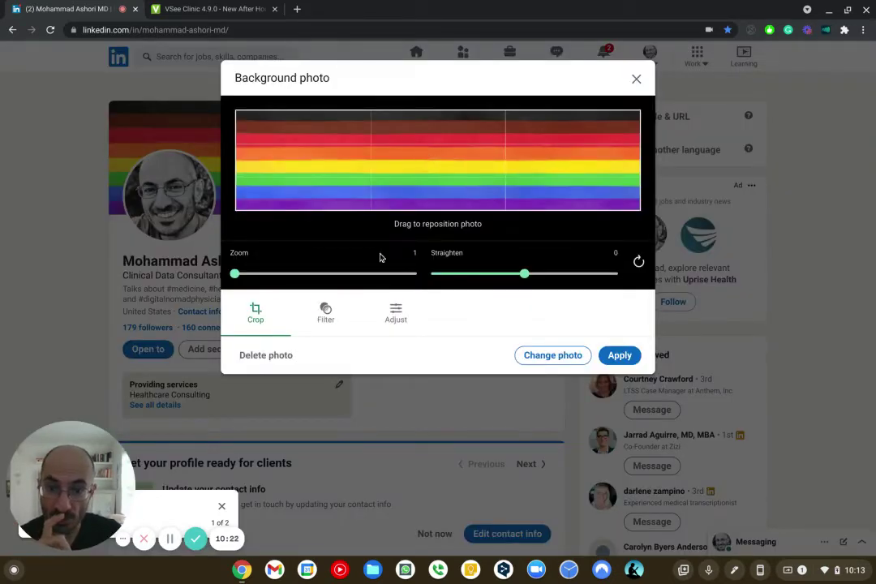
click(396, 317)
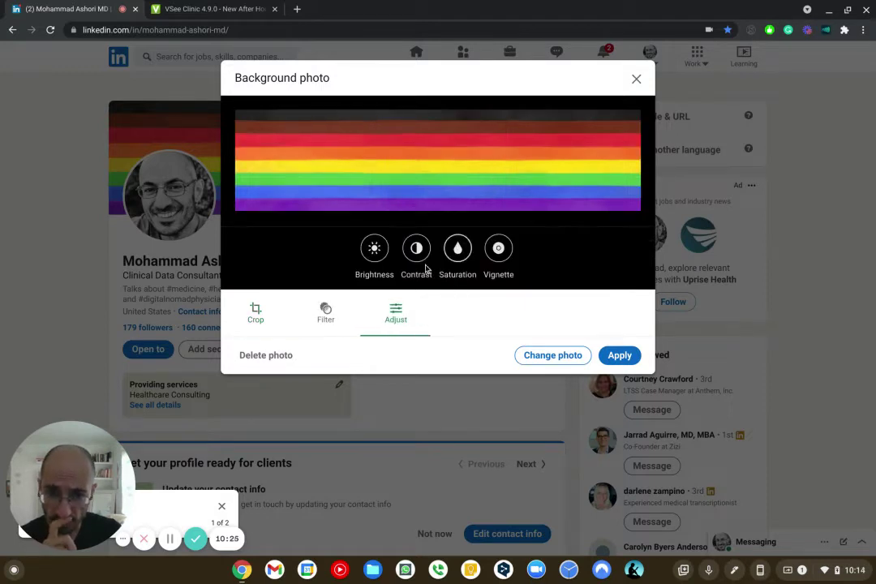
click(418, 256)
mouse_move(452, 279)
mouse_down()
mouse_move(342, 282)
mouse_move(461, 275)
mouse_move(452, 280)
mouse_up()
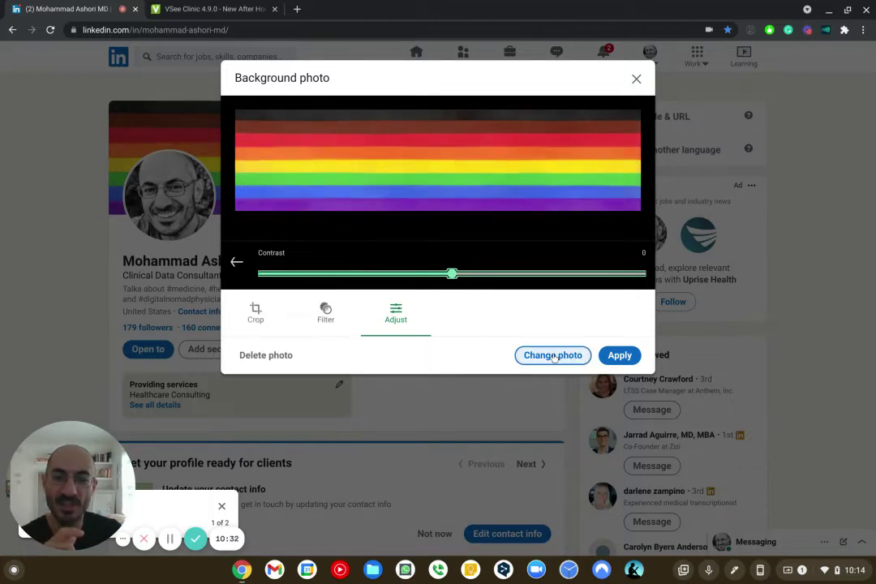
click(610, 359)
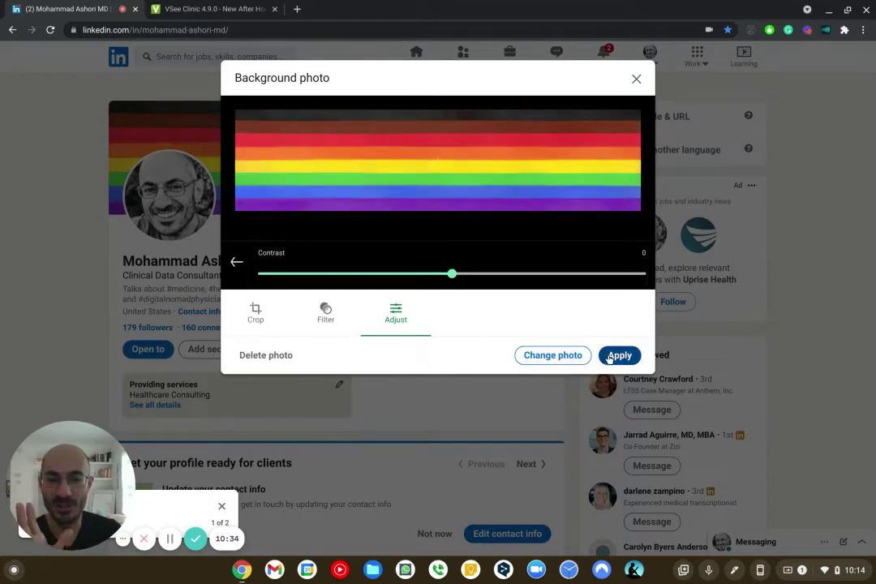
click(605, 354)
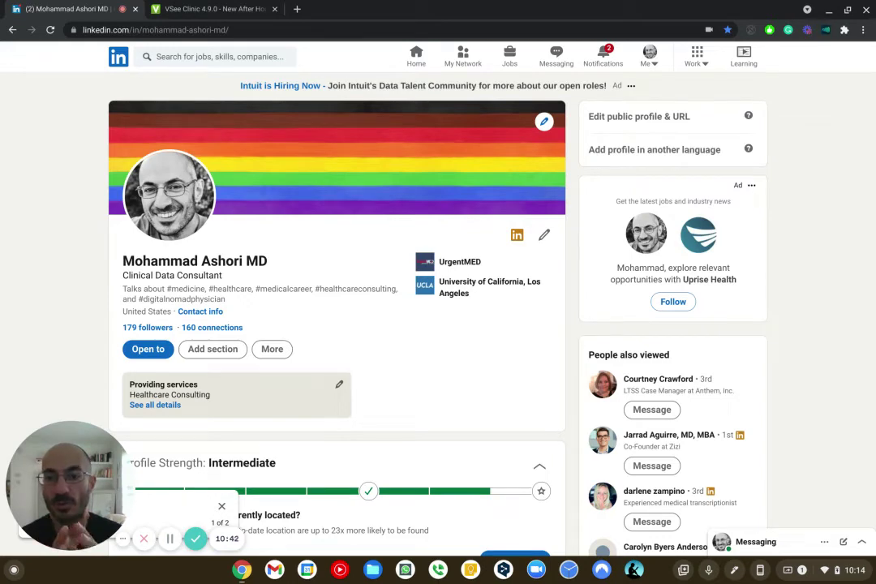
- View the crop, zoom and straighten options for the background photo and leave the editor without applying anything
click(542, 123)
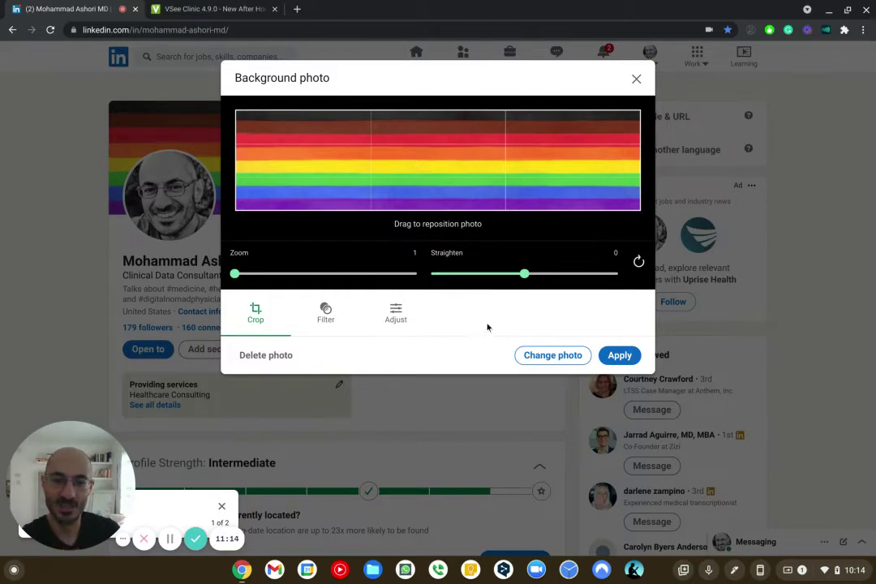
click(637, 80)
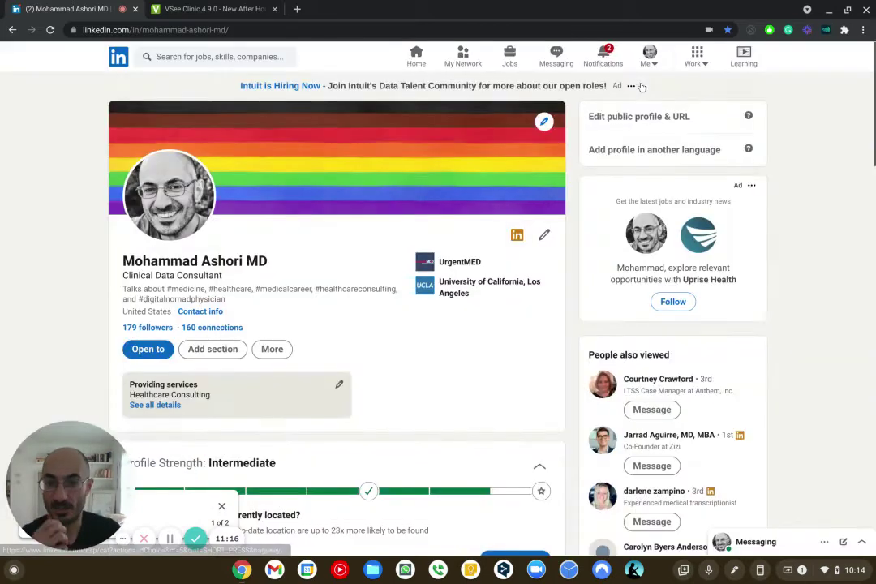
click(546, 123)
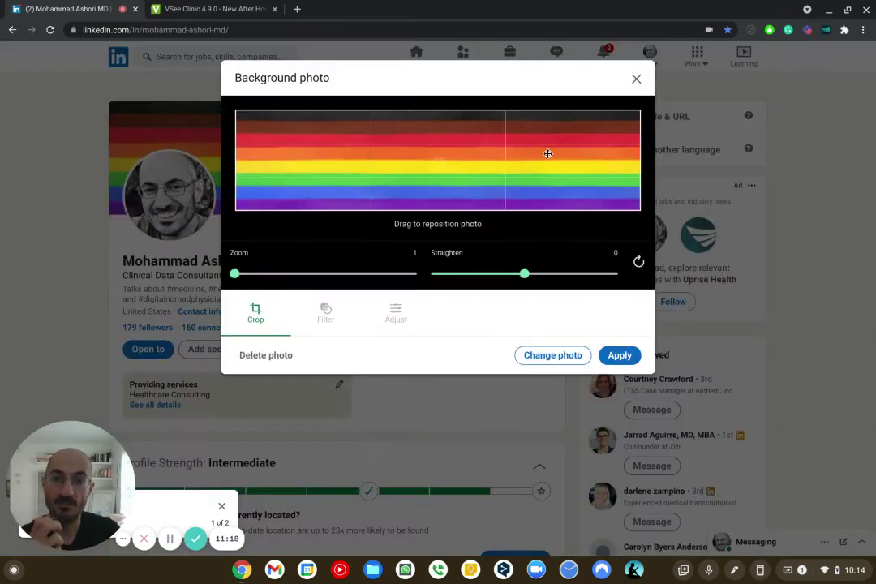
click(637, 81)
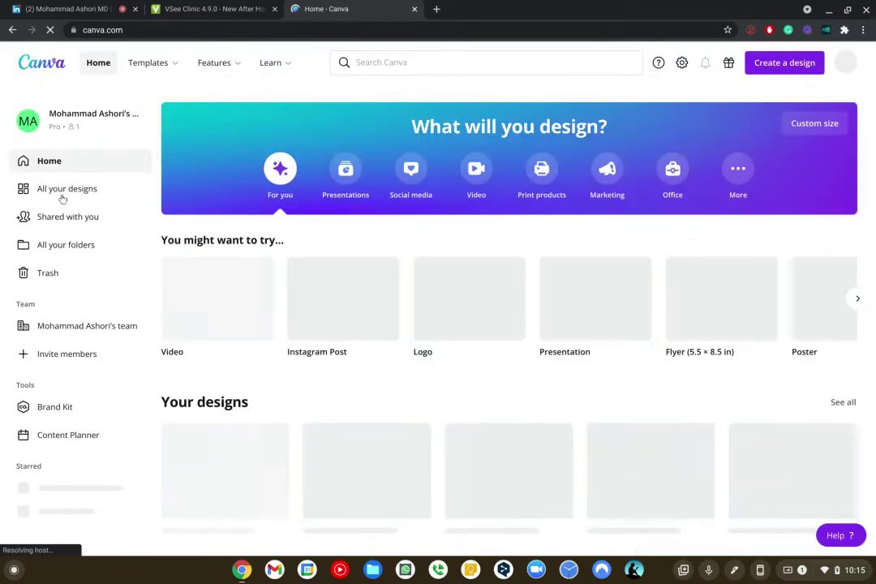
- Switch to Canva and look through all saved designs, including the LinkedIn banners and cover images
click(61, 193)
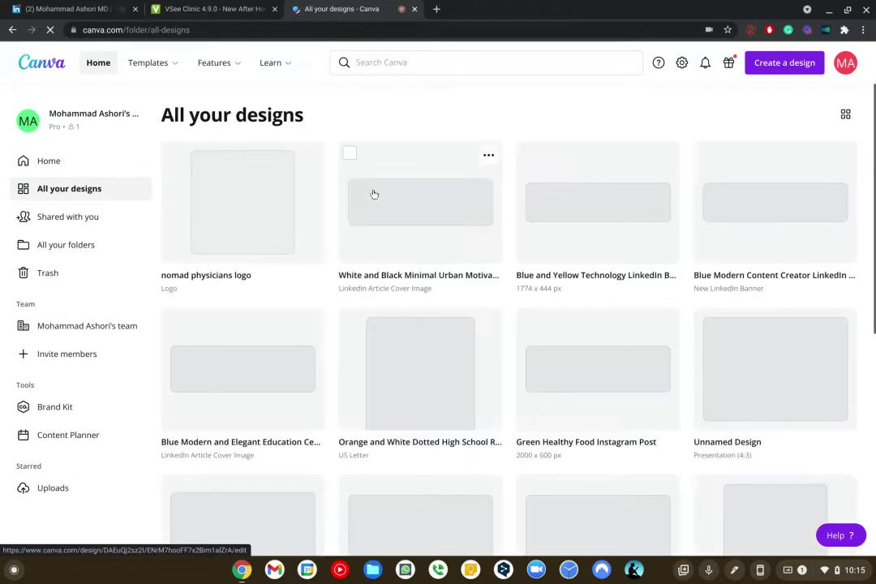
scroll(432, 249, down, 5)
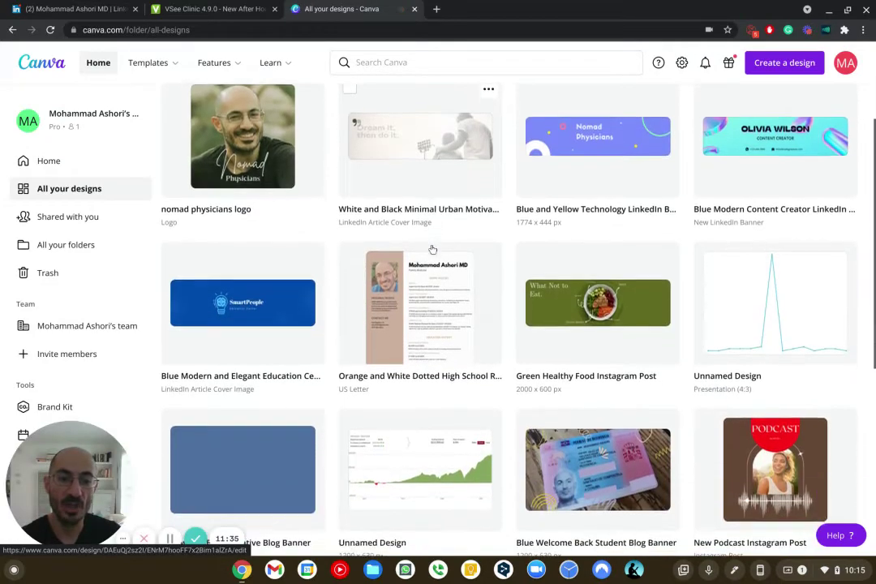
scroll(472, 248, down, 4)
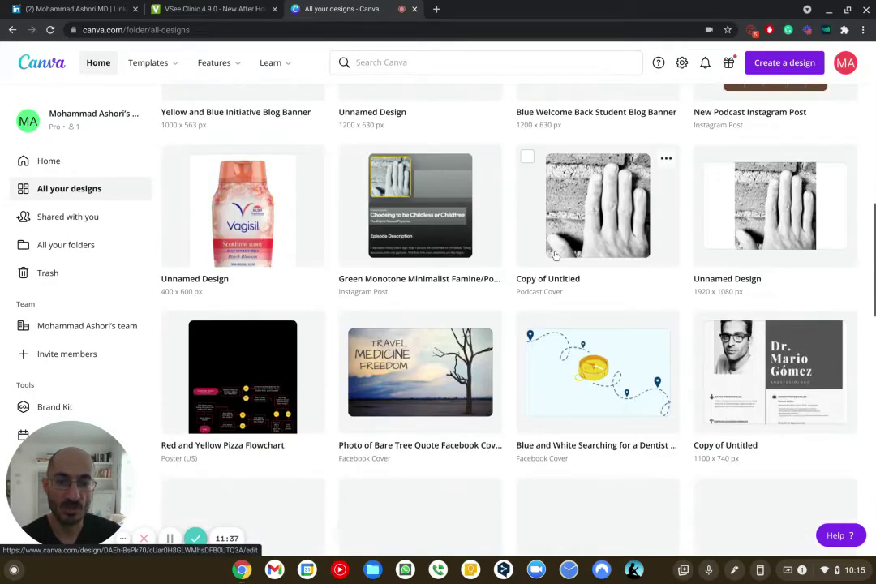
scroll(555, 254, up, 1)
scroll(555, 253, down, 1)
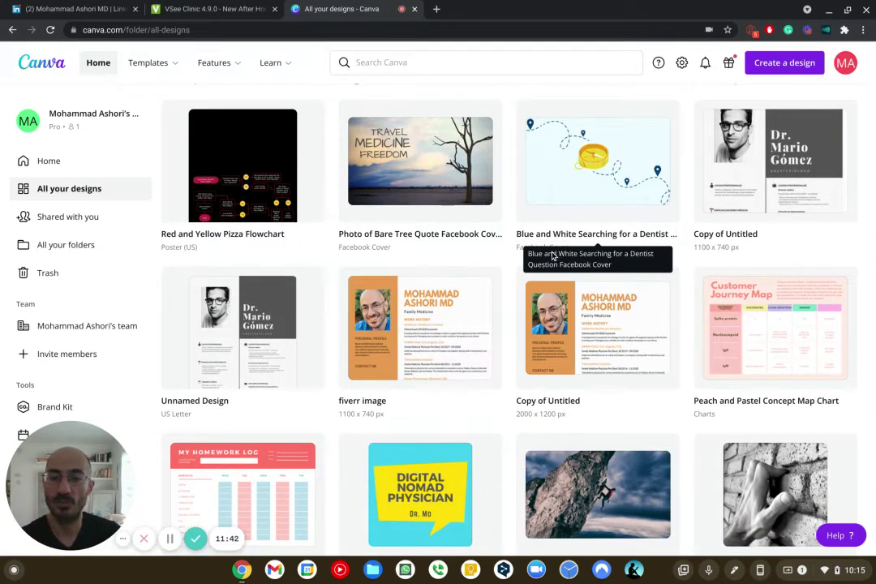
- Close the VSee article and return to the own LinkedIn profile
click(175, 10)
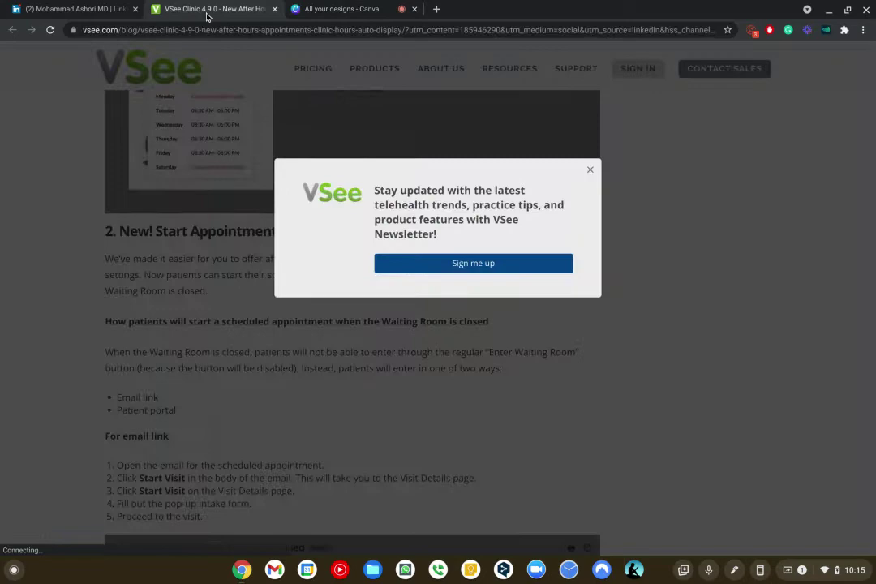
click(274, 9)
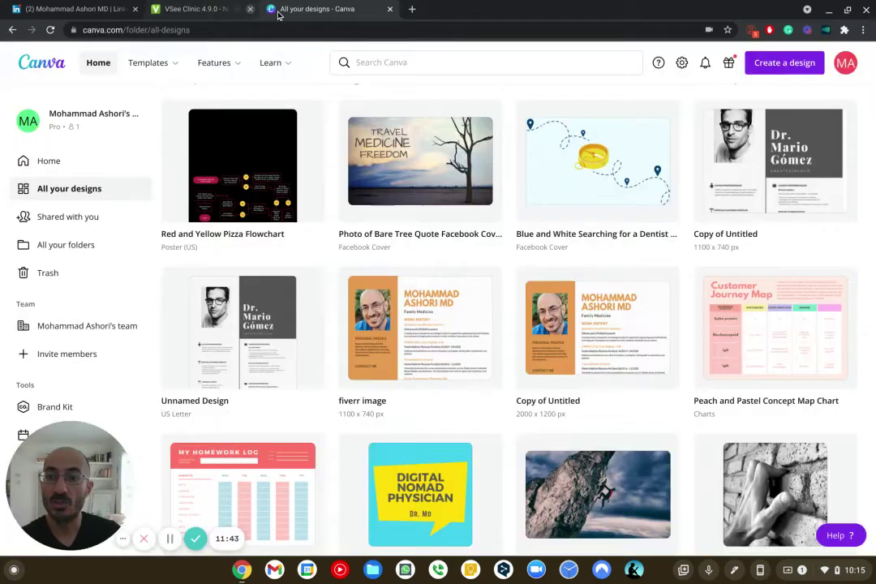
click(96, 6)
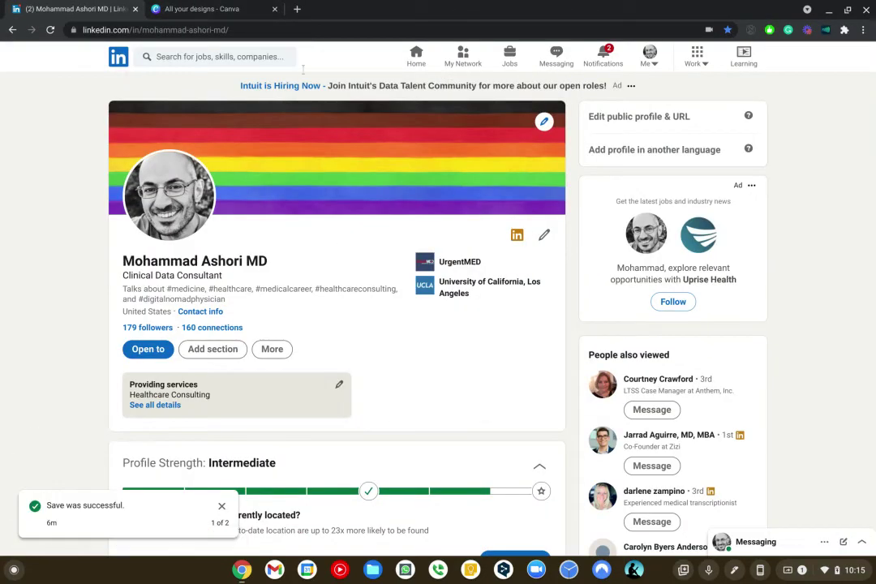
- Open the background photo's change options and look through LinkedIn's ready-made custom images down to the LGBTQ designs
click(544, 121)
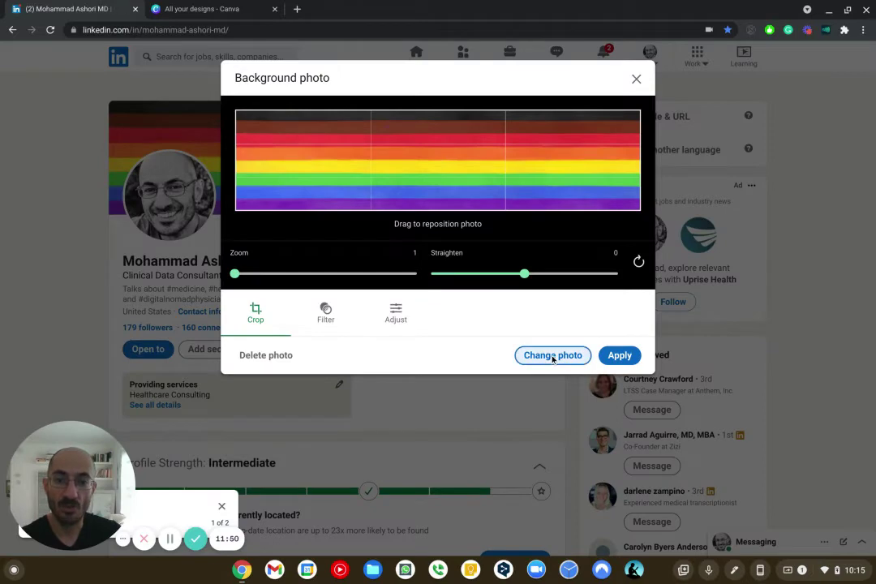
click(552, 357)
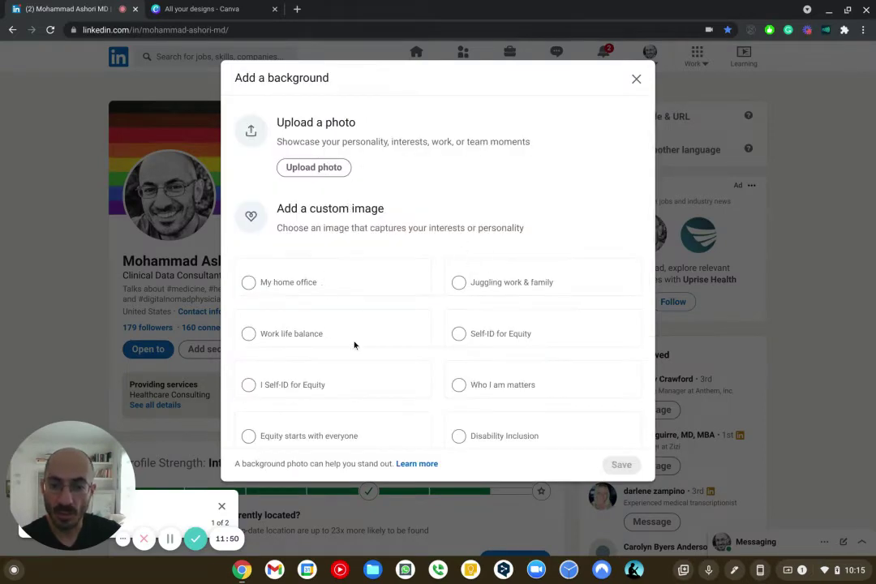
scroll(363, 242, down, 5)
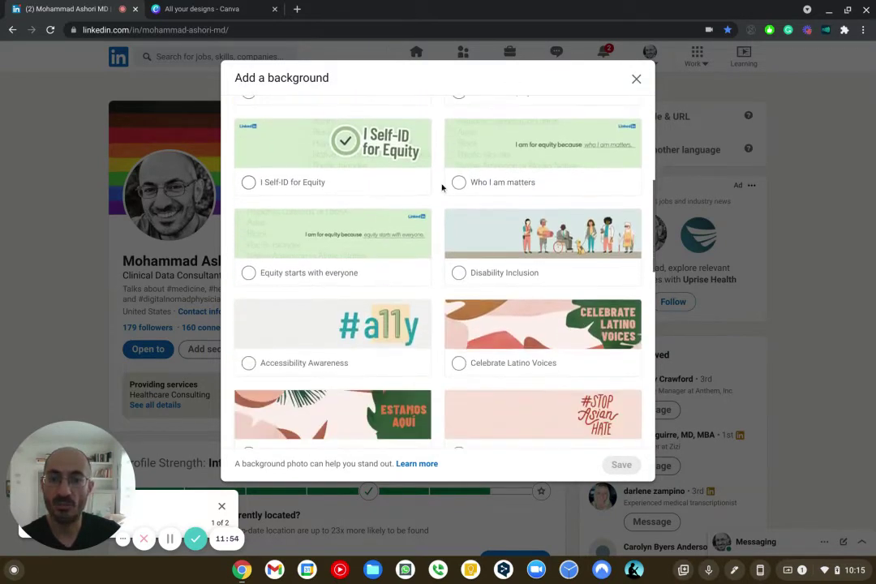
scroll(366, 271, down, 8)
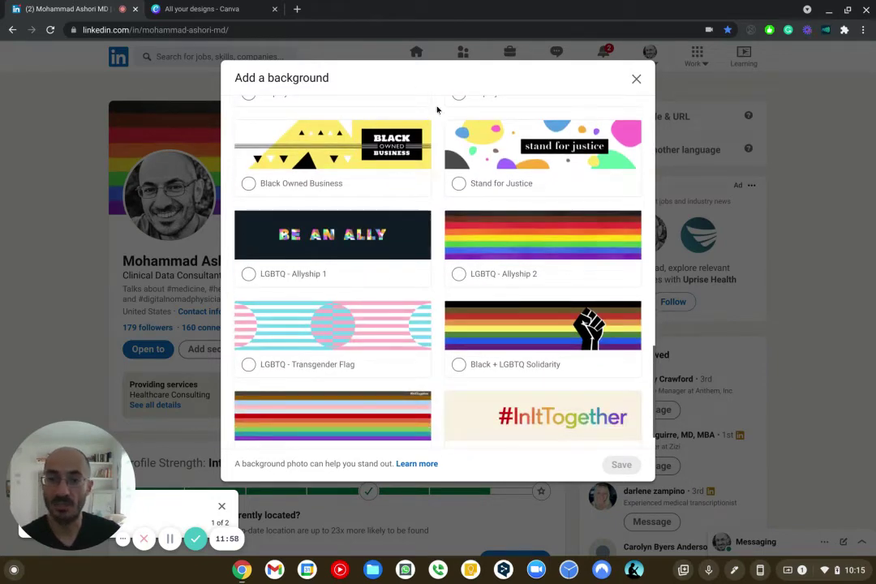
- Switch to Canva and search its templates for linkedin
click(162, 10)
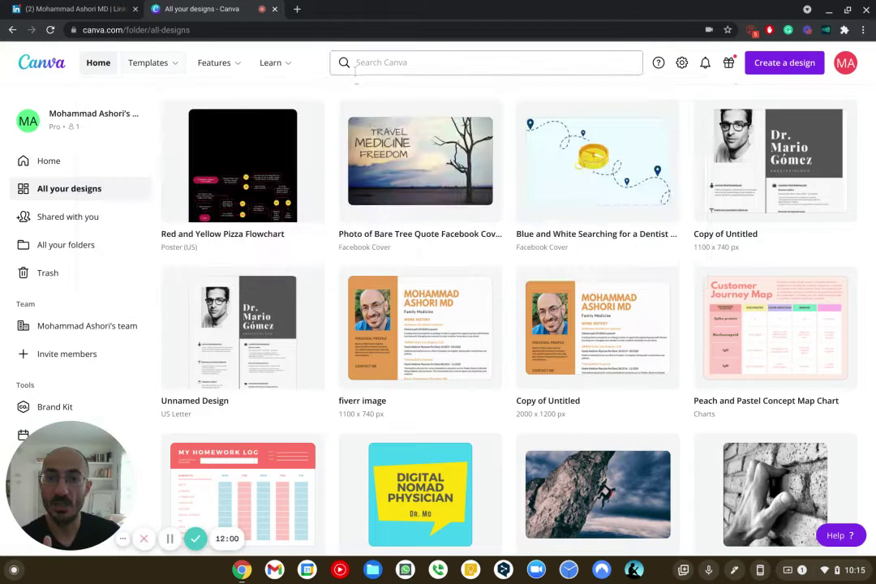
click(356, 70)
mouse_move(290, 122)
text(l)
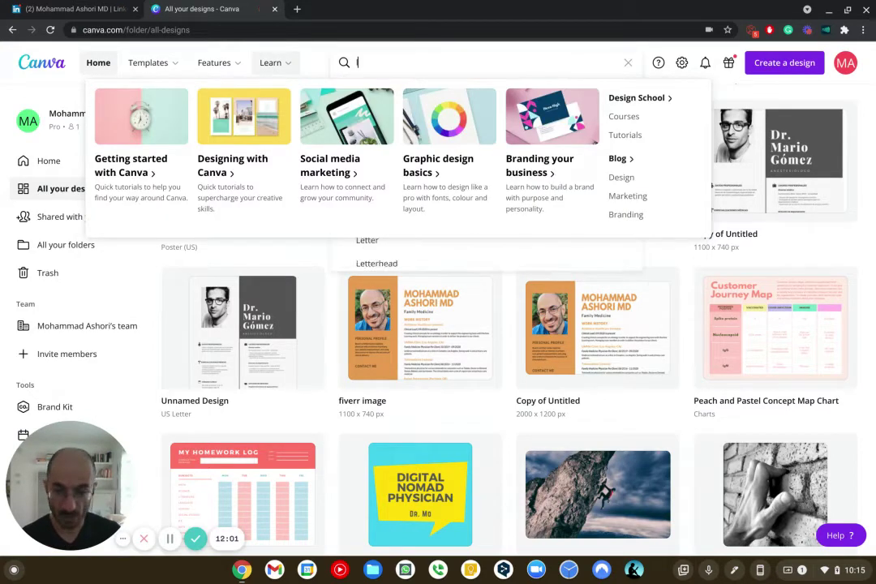
text(inked)
key(Return)
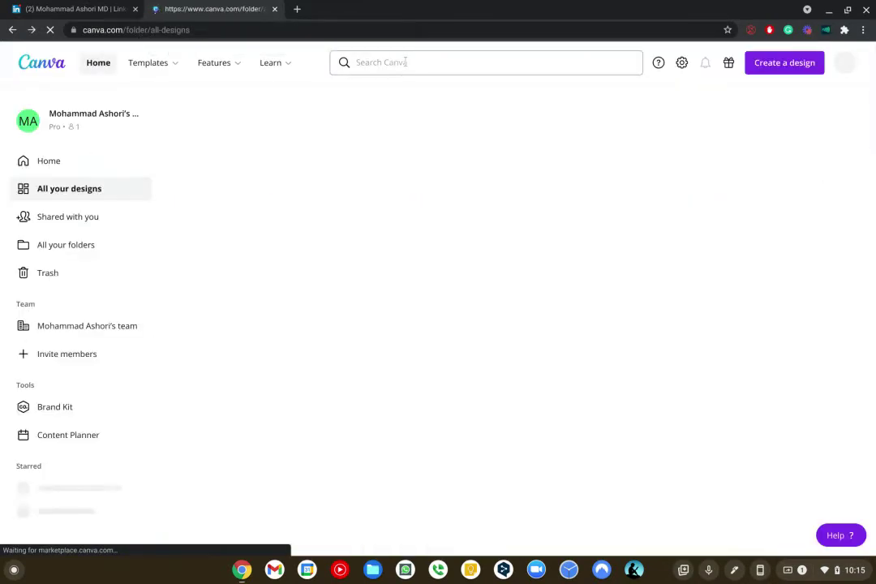
click(407, 64)
text(linked)
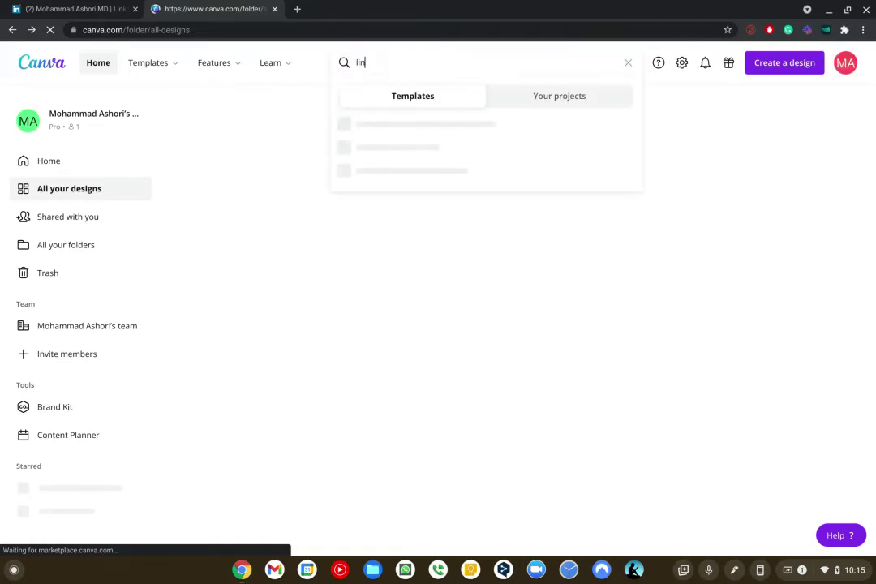
text(in)
key(Return)
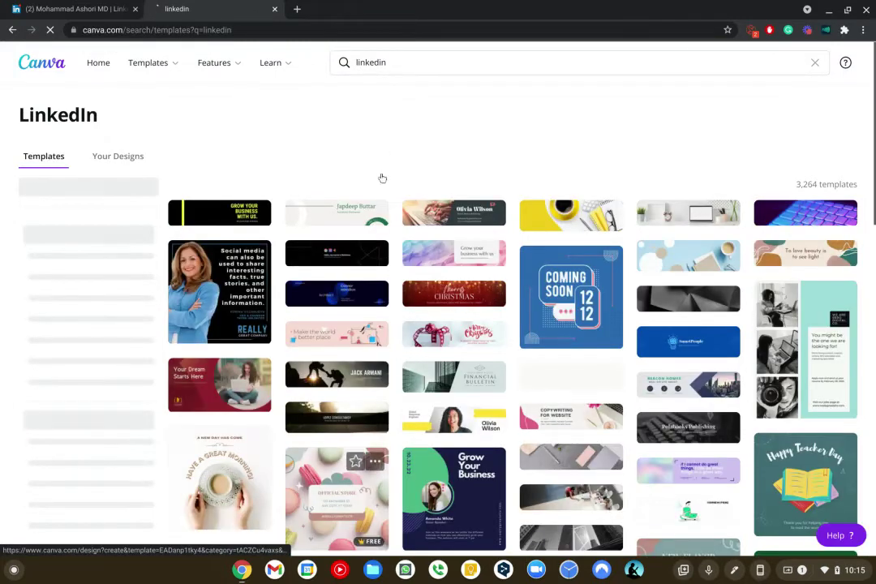
- Narrow the search to LinkedIn Banner templates and open the Brown and Cream Motivational LinkedIn Banner for editing
click(435, 60)
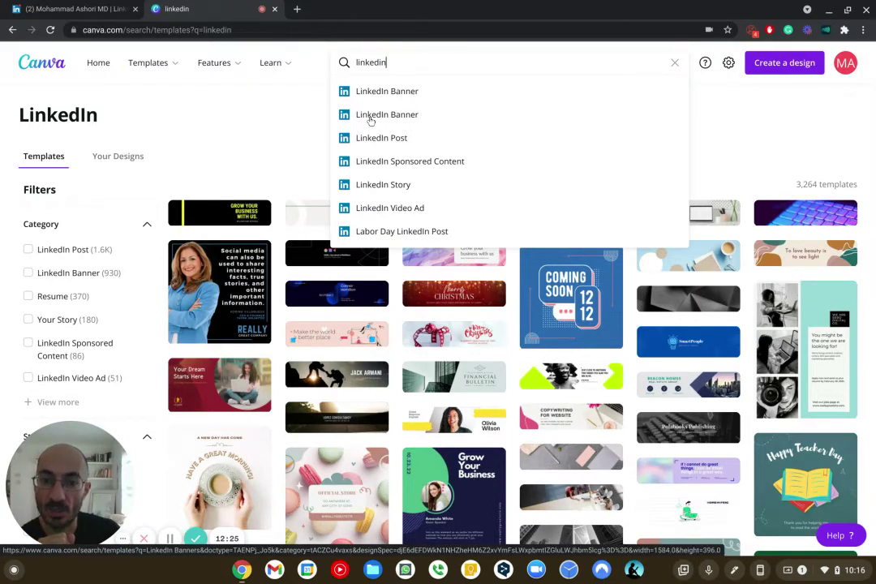
click(381, 116)
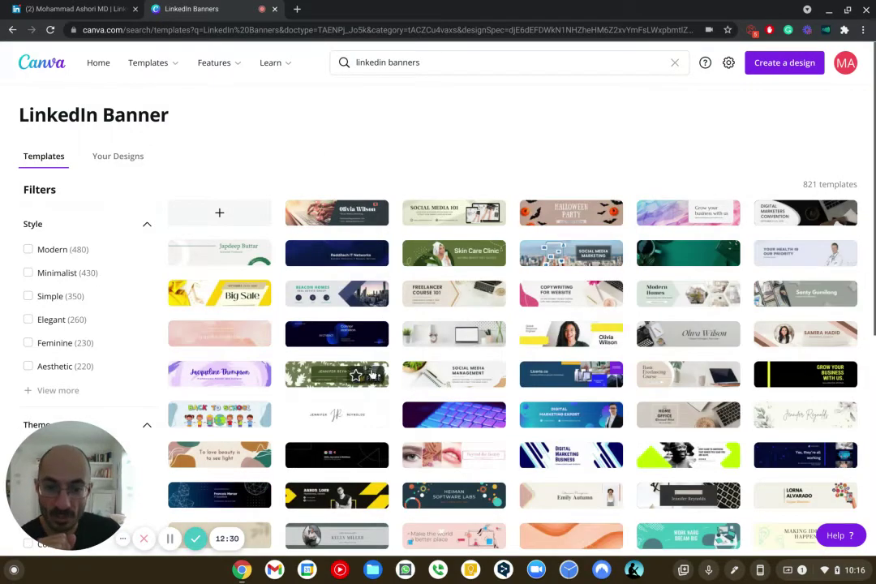
scroll(372, 374, down, 3)
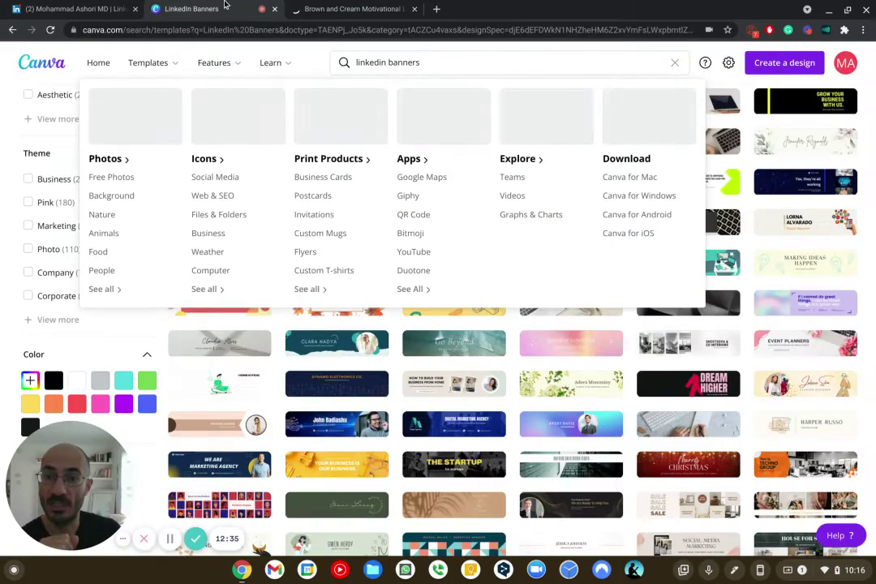
click(89, 6)
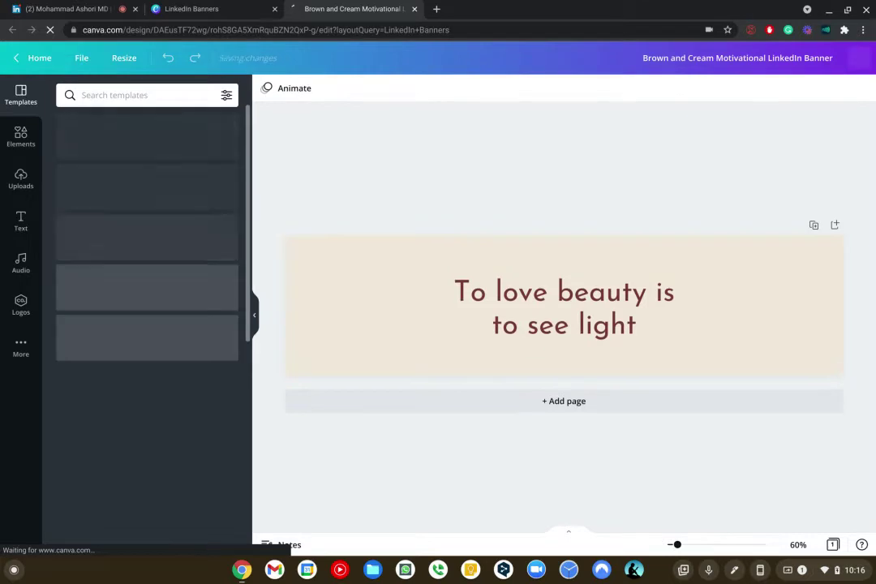
- Replace the banner's quote text with "Digital Nomads @ LI"
double_click(540, 297)
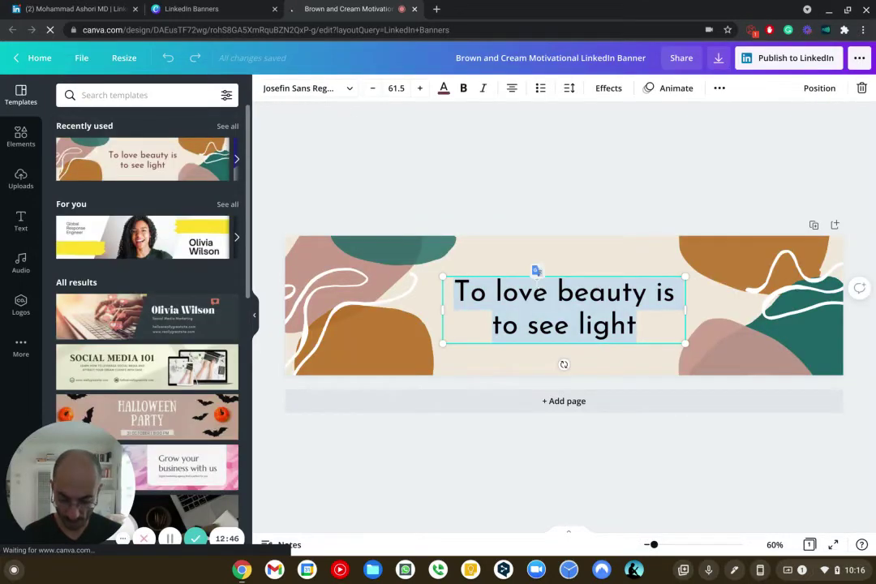
text(Digital)
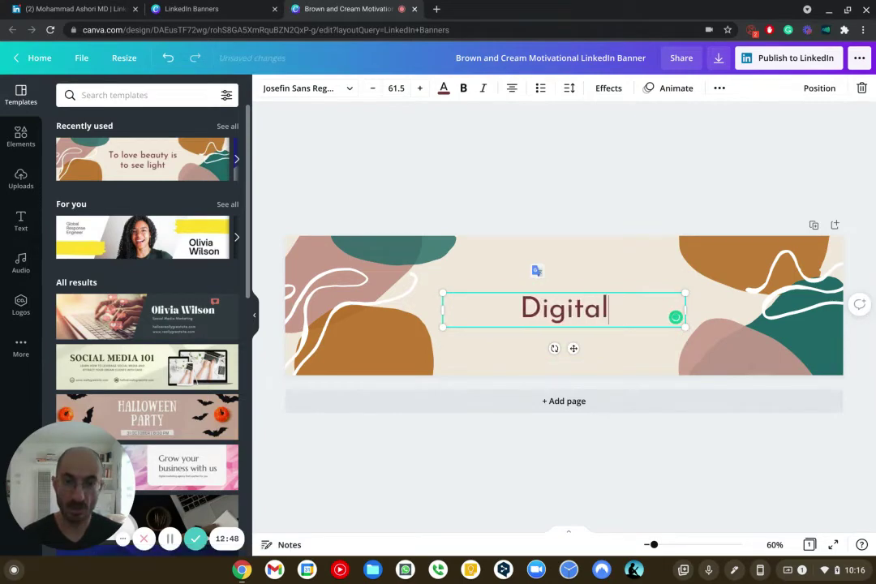
text( Nomads )
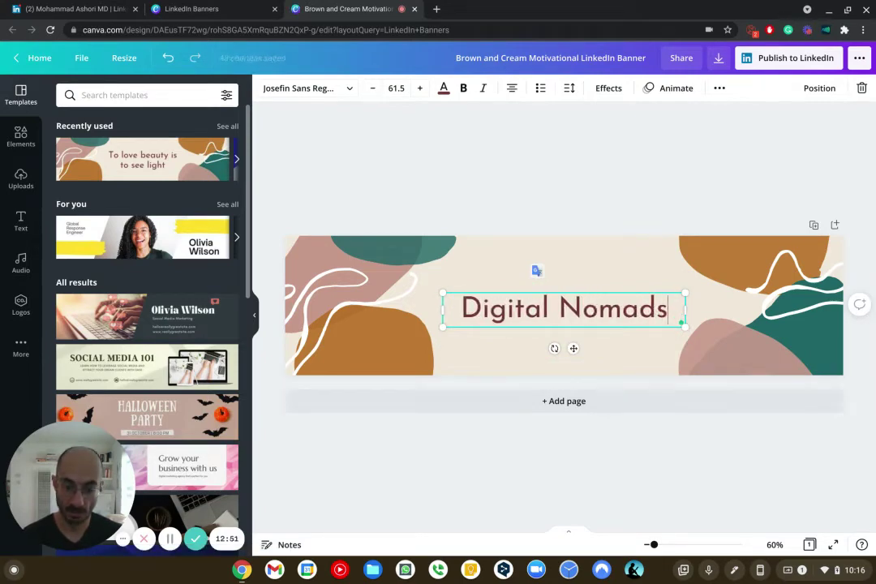
text(@ LI)
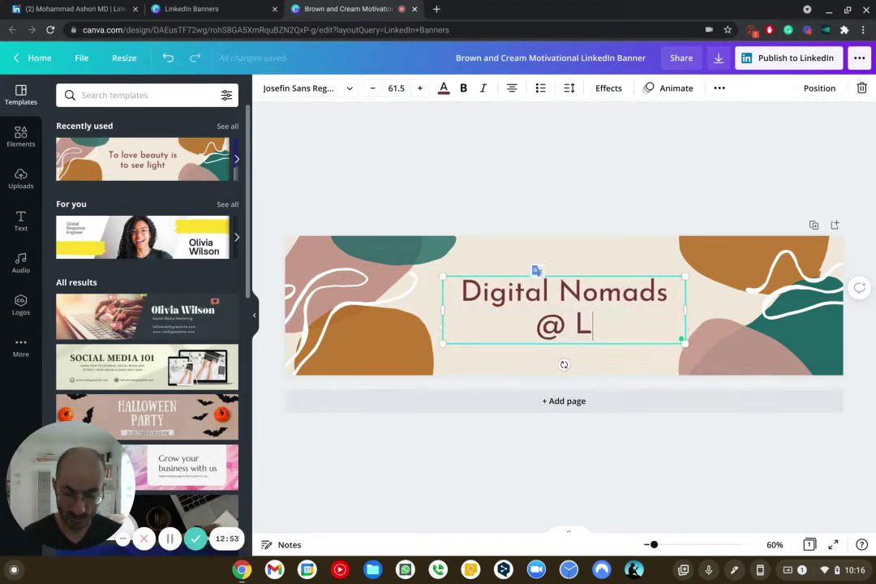
- Delete the white squiggle, the pink shape and the orange shape from the left part of the banner
click(355, 282)
key(Delete)
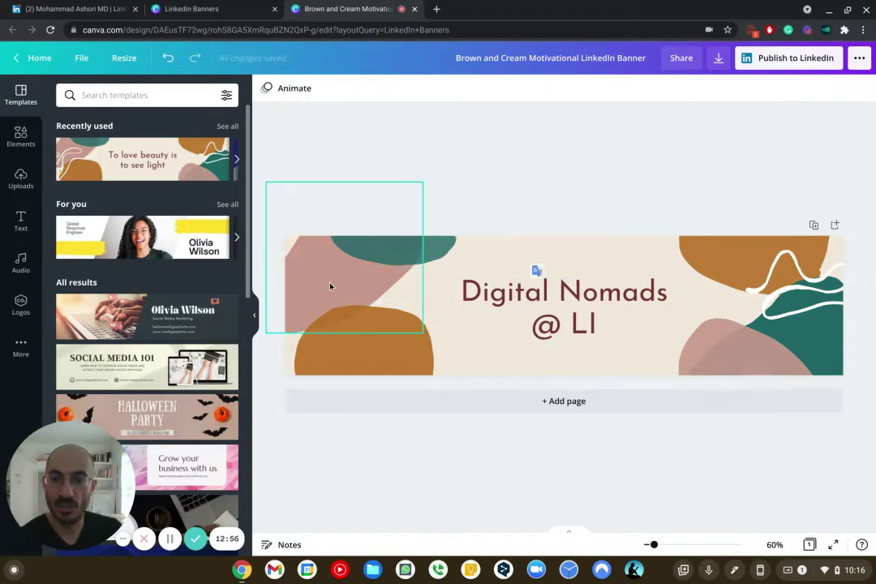
click(330, 286)
key(Delete)
click(413, 352)
key(Delete)
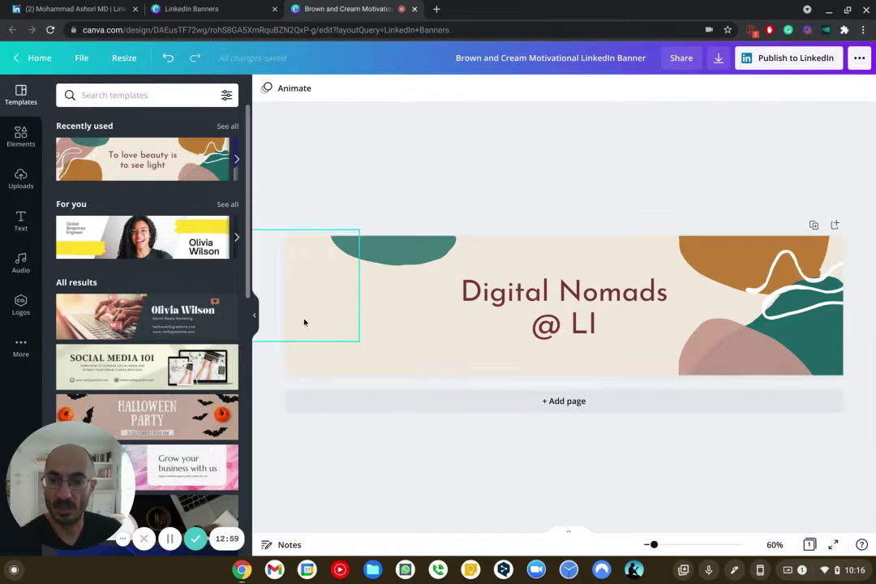
- Search the elements for hearts and add the pile of red paper hearts to the banner
click(20, 136)
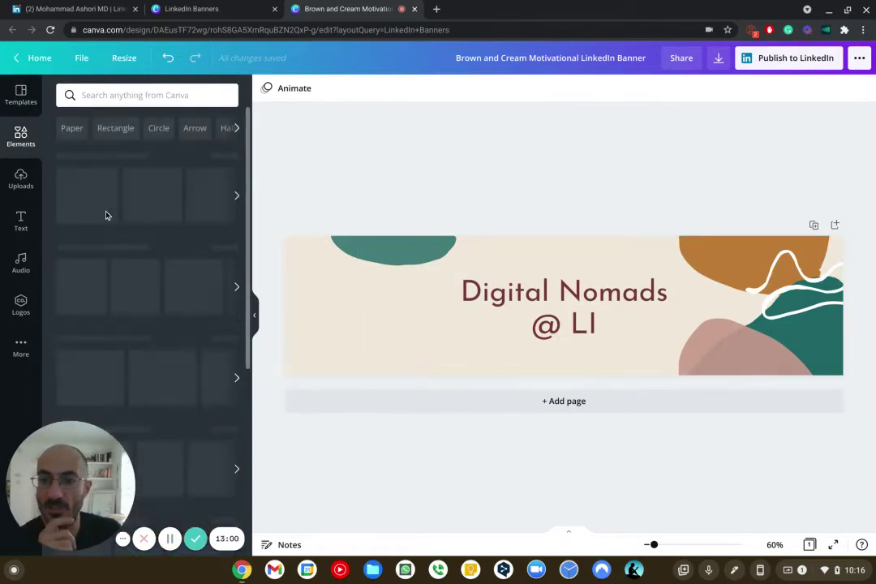
click(120, 96)
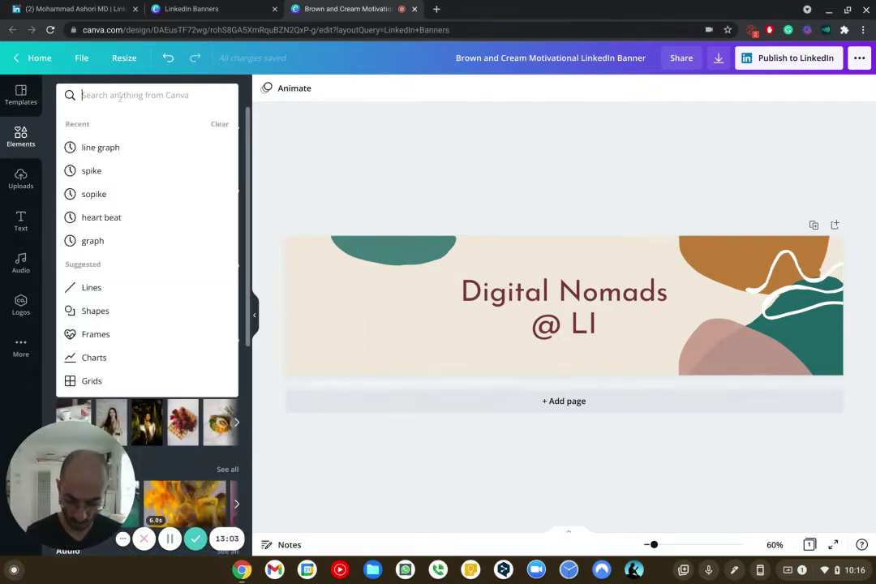
text(hearts)
key(Return)
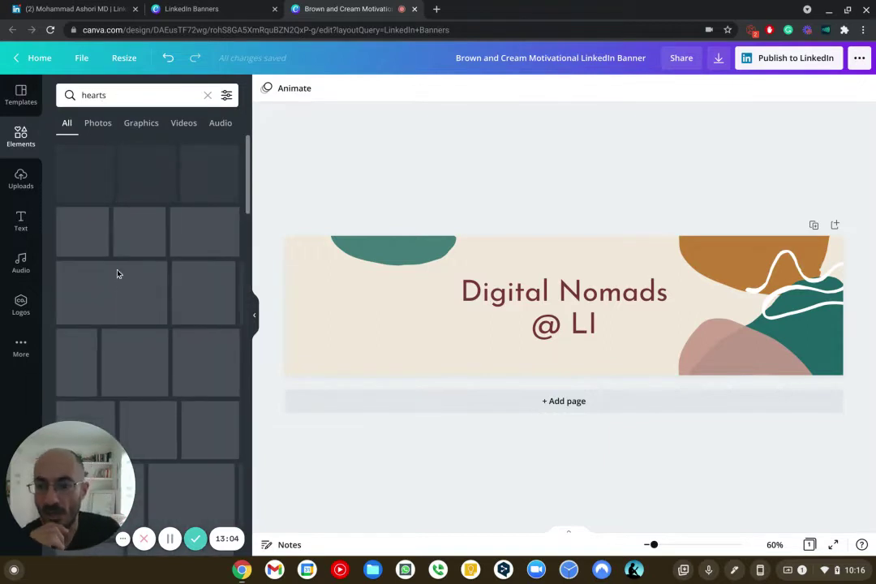
click(525, 323)
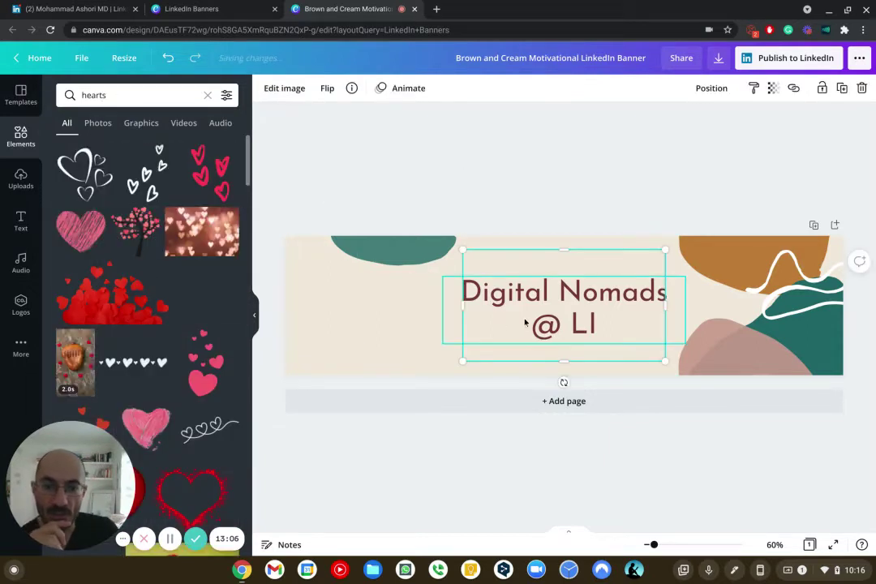
click(112, 293)
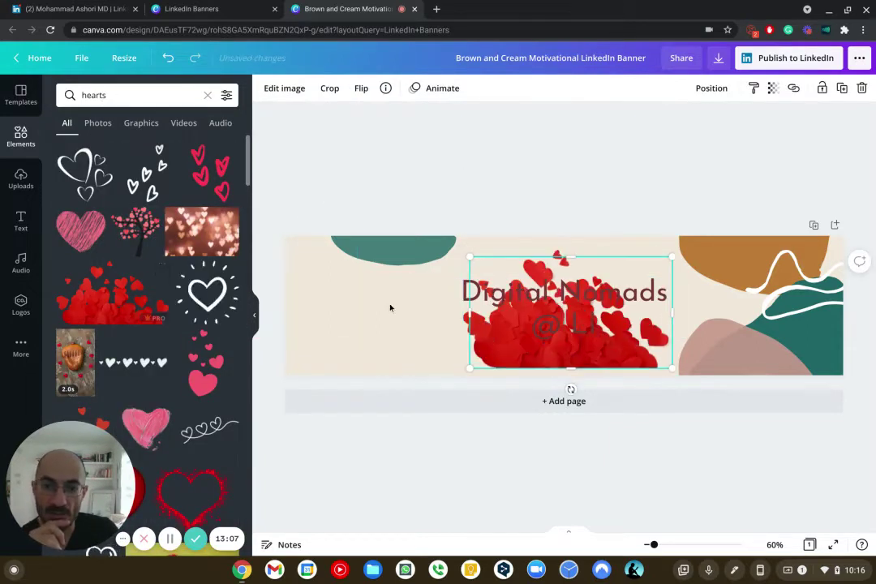
- Move the Digital Nomads text away from the centre of the banner, ending towards its upper right
drag(497, 321, 299, 339)
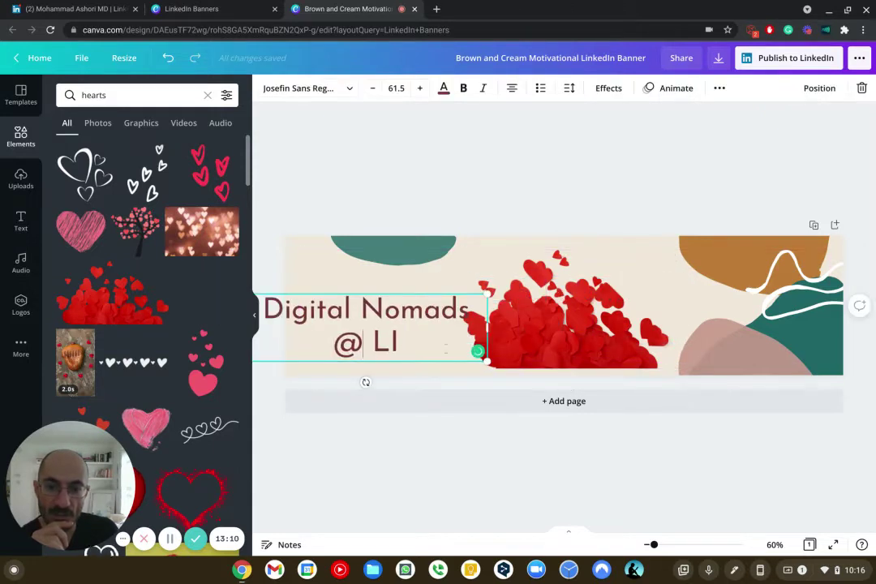
click(463, 434)
click(439, 312)
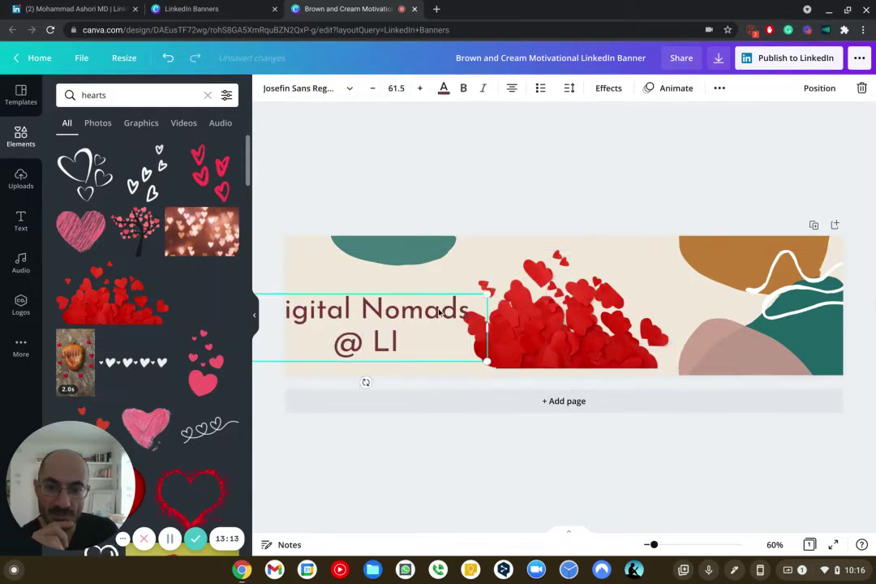
drag(439, 312, 717, 266)
- Place one pile of red hearts in the banner's lower-left corner and delete the extra copy in the middle
click(499, 358)
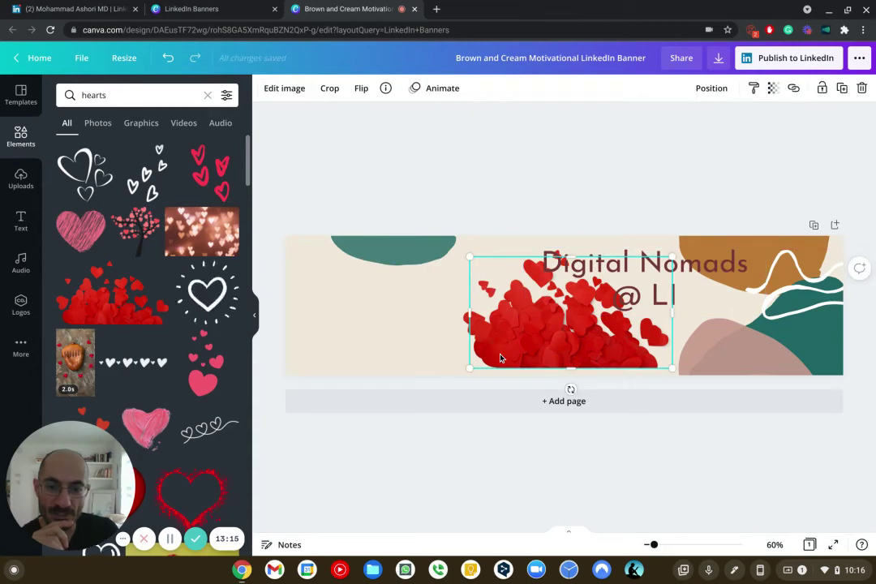
key(ctrl+d)
drag(499, 363, 280, 360)
click(490, 350)
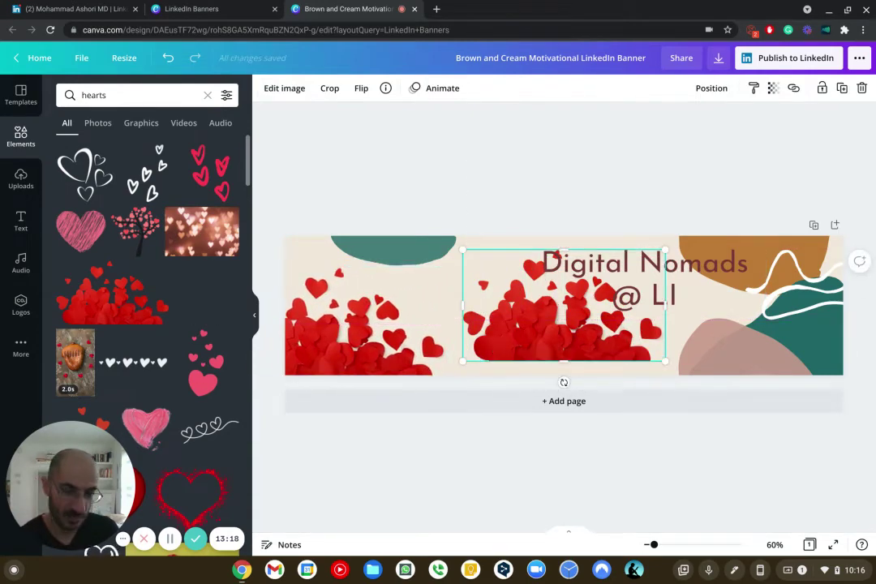
key(Delete)
- Enlarge the Digital Nomads text beside the hearts to font size 92 and recolour it with the dark olive brand color
drag(556, 315, 489, 352)
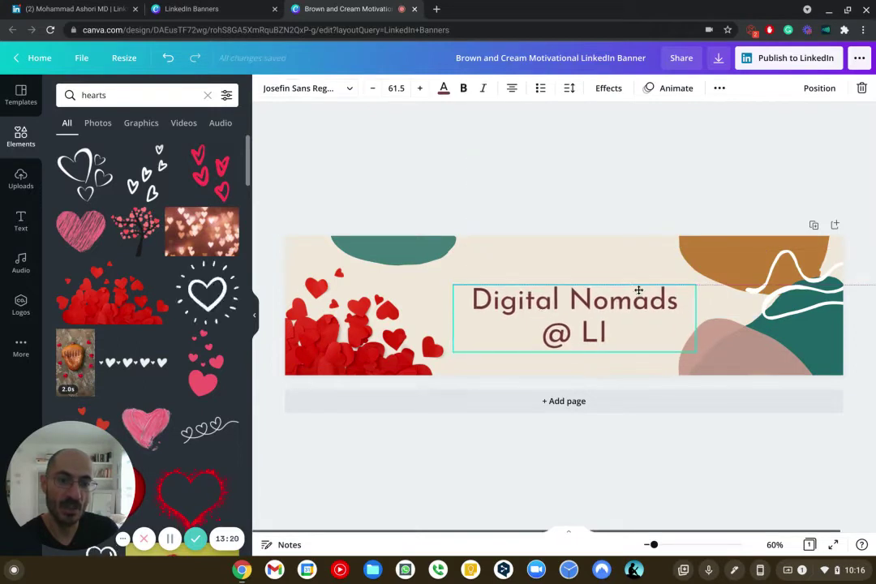
drag(697, 283, 816, 251)
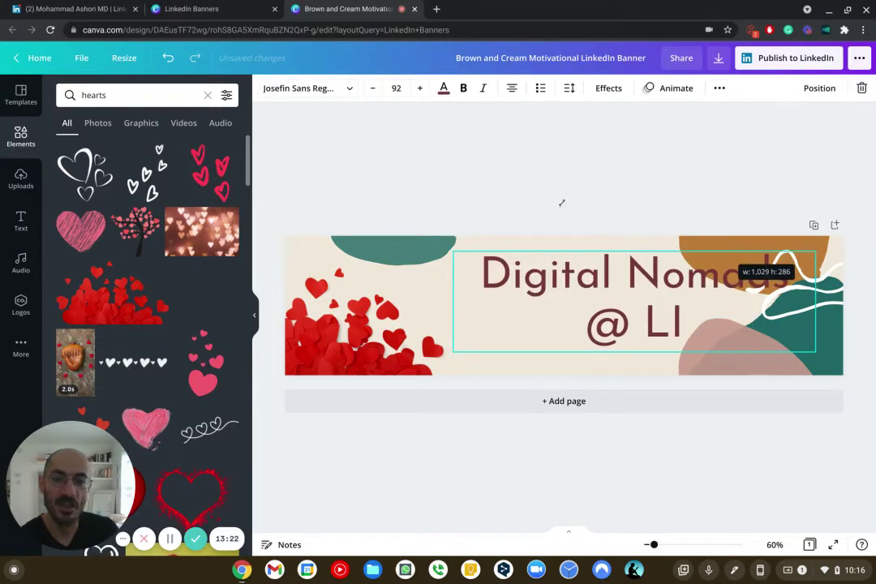
click(443, 89)
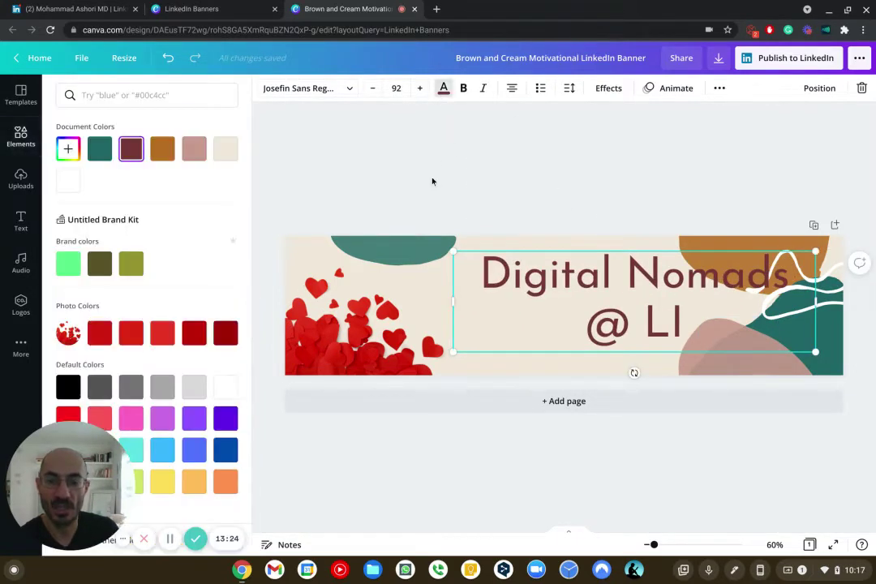
click(99, 263)
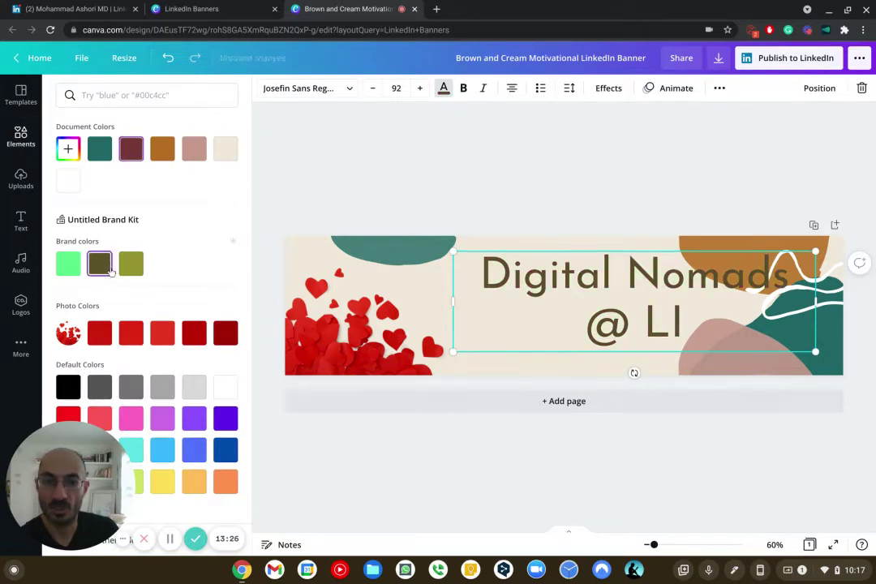
- Set the transparency of the red hearts image in the banner's lower-left corner to 38
click(444, 87)
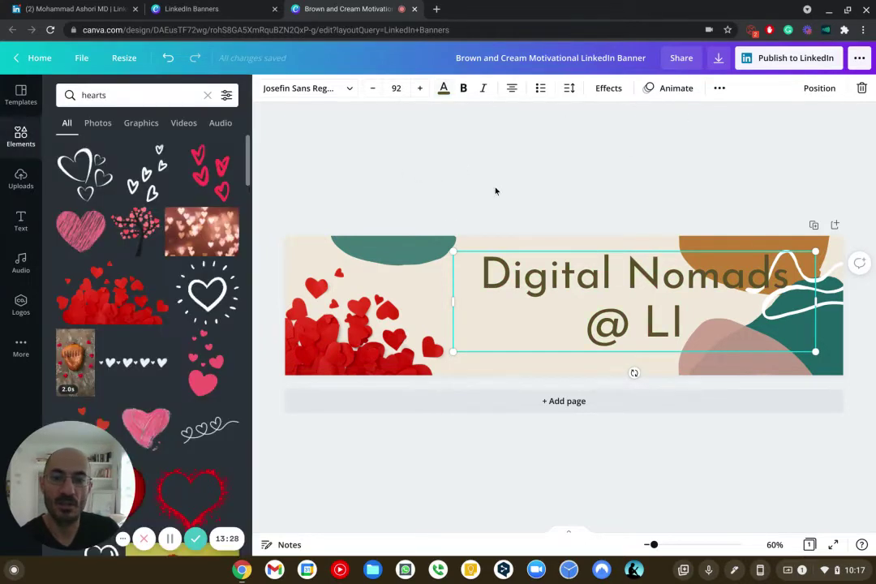
click(366, 324)
click(771, 88)
drag(720, 123, 689, 122)
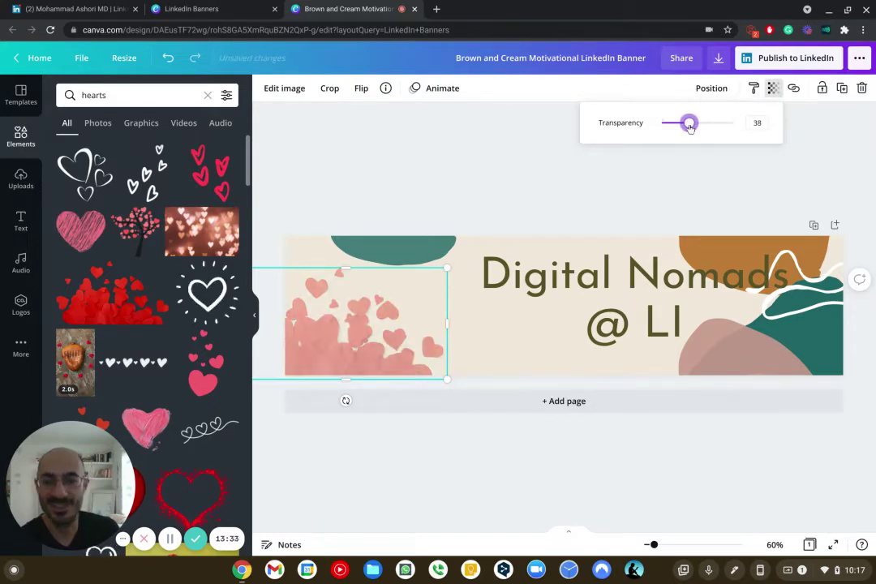
click(573, 161)
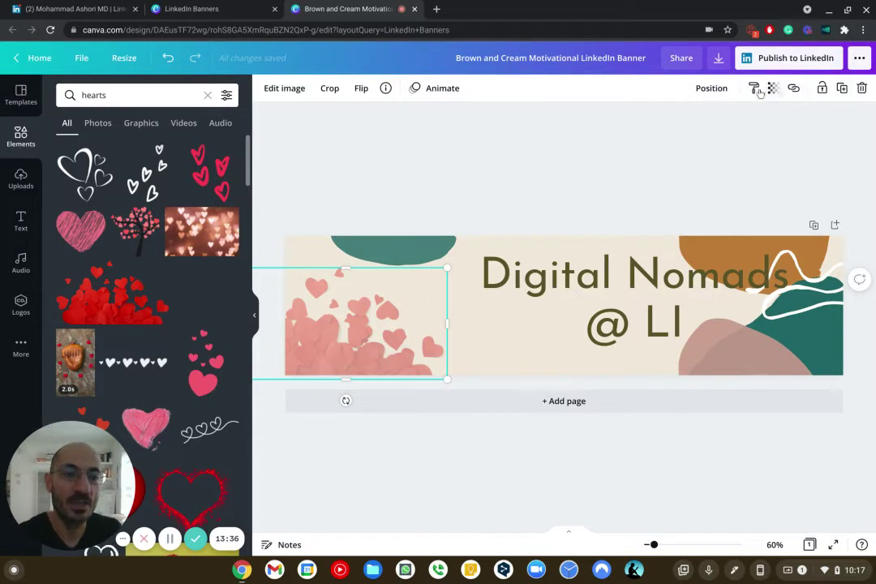
- View the banner's publishing and download options, and close the Canva tabs to return to the LinkedIn profile
click(858, 60)
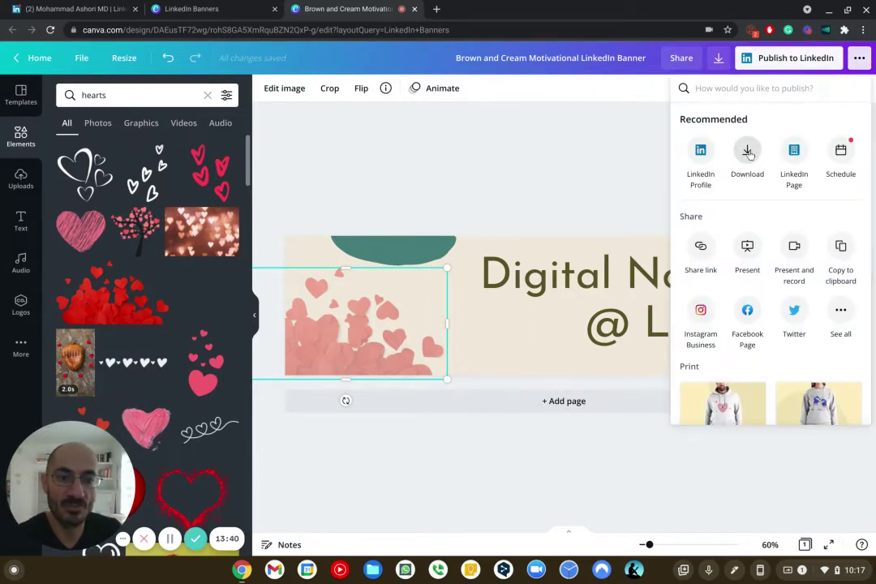
click(596, 151)
click(185, 10)
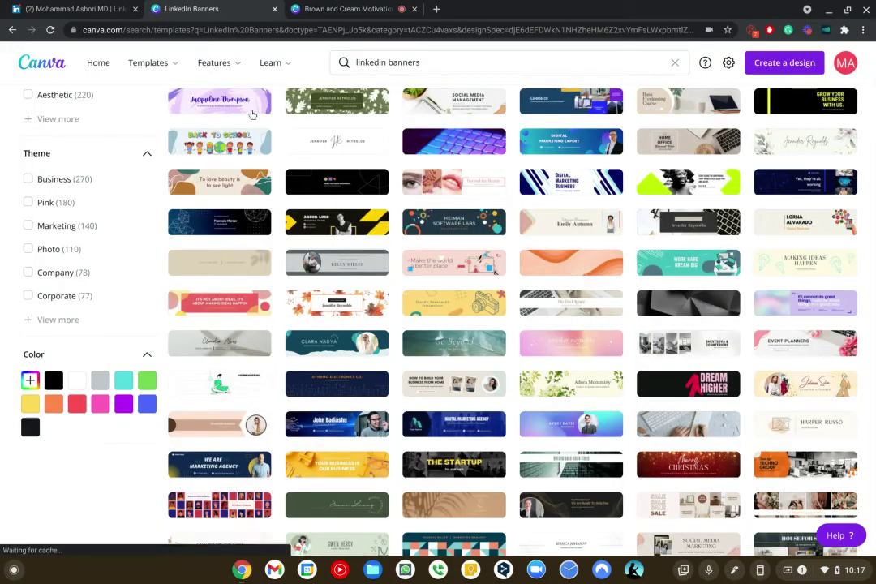
key(ctrl+w)
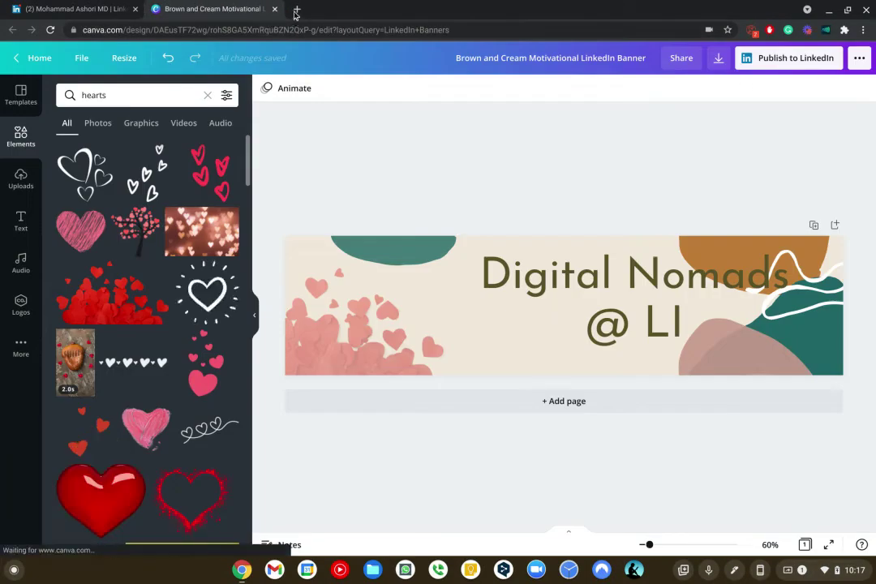
key(ctrl+w)
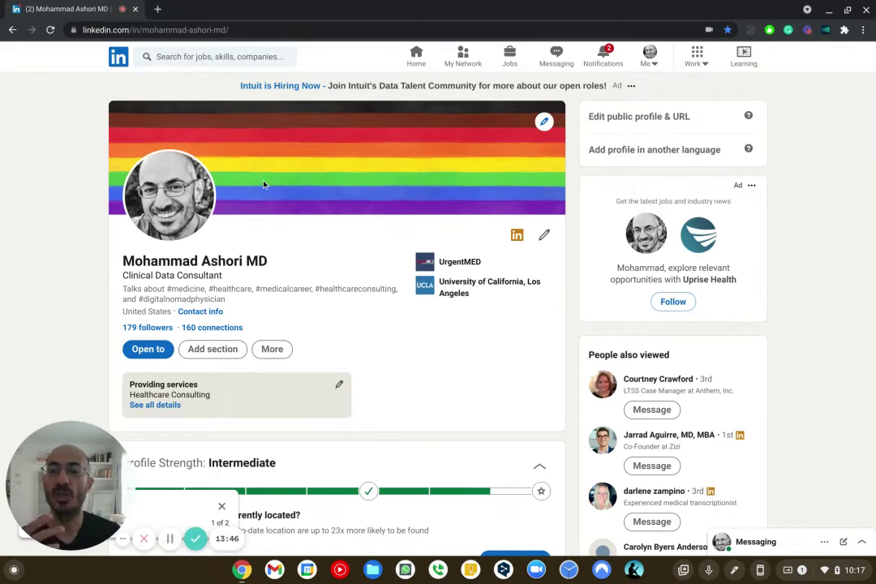
- View the editing options for the profile photo and highlight the "Talks about" hashtags below the headline
click(150, 195)
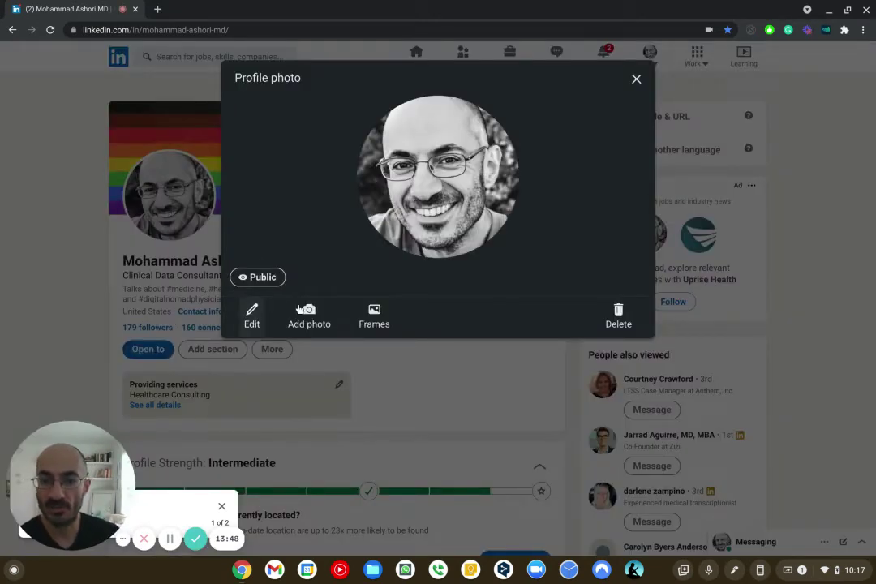
click(635, 81)
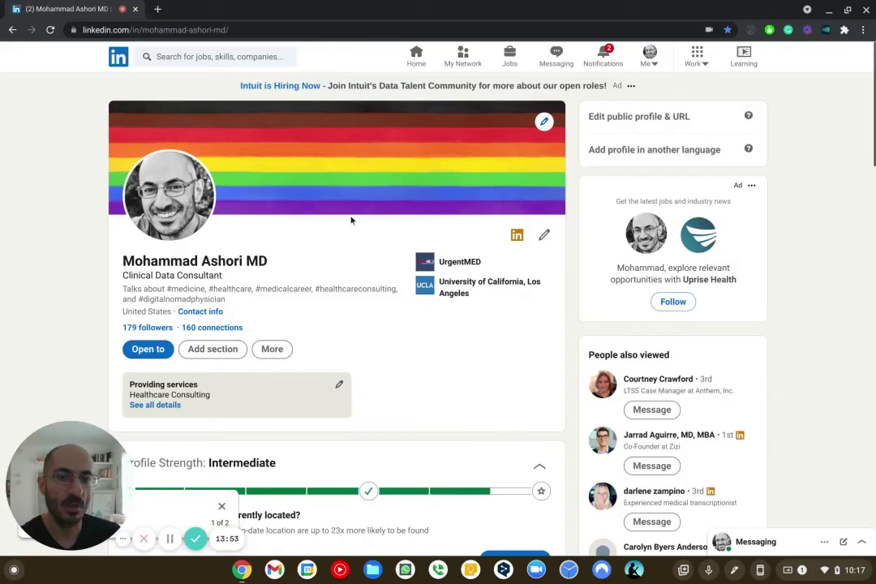
scroll(345, 220, down, 1)
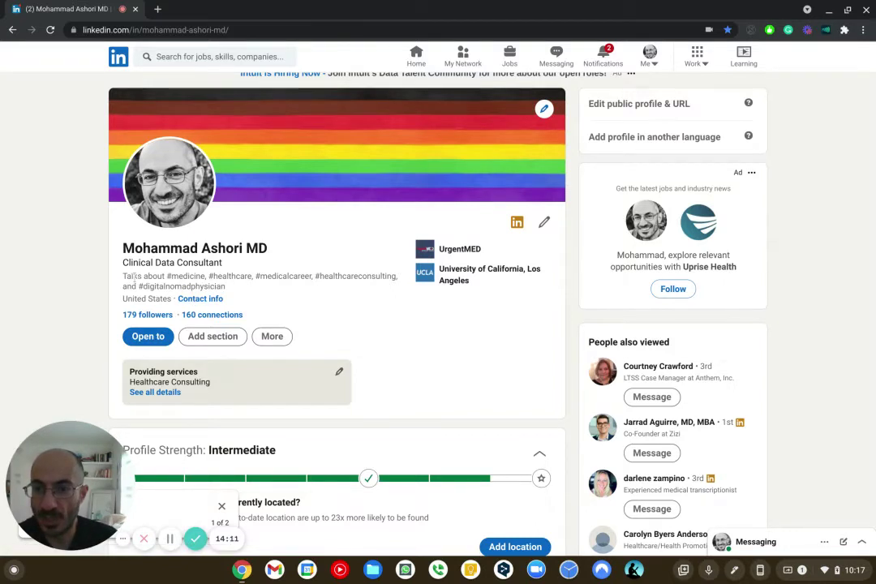
drag(133, 276, 377, 276)
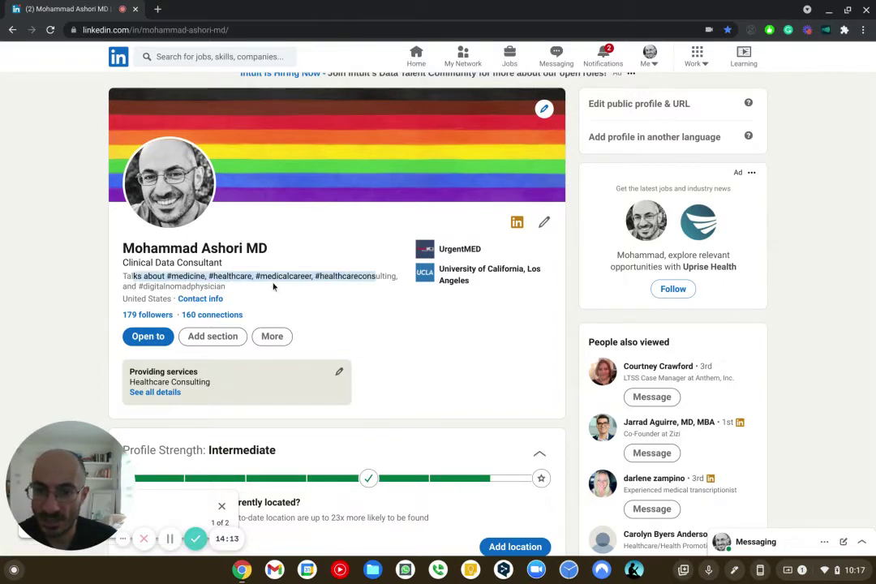
click(249, 277)
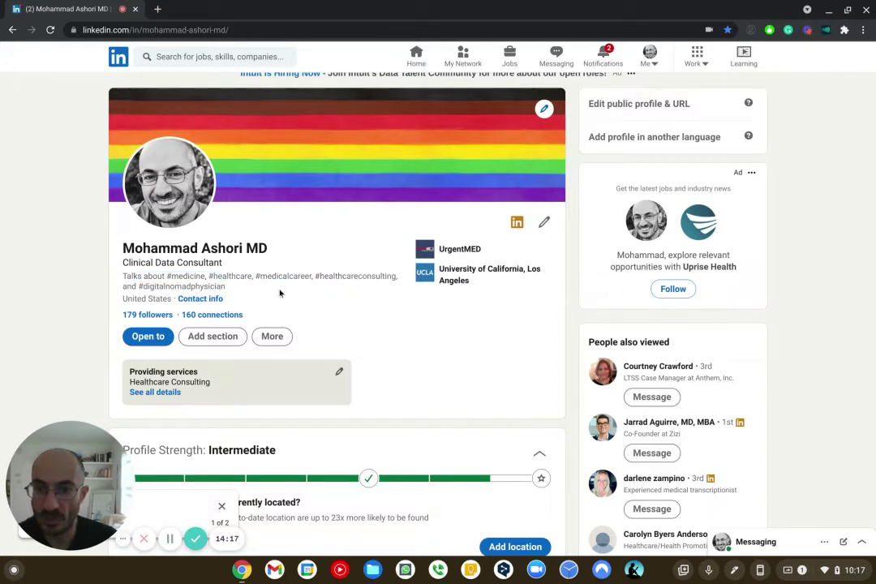
scroll(299, 332, down, 1)
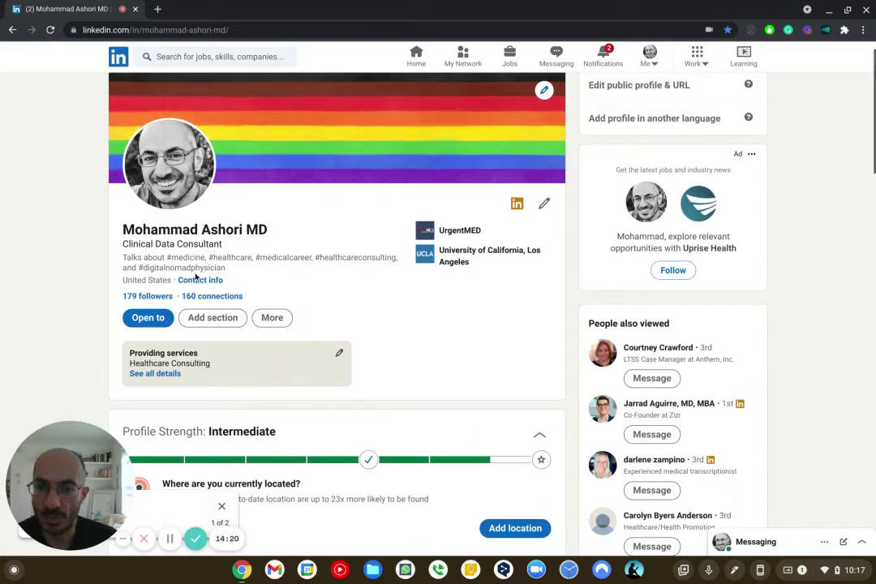
- Look through the intro editing form, including its name, pronouns and headline fields, and close it without changes
click(556, 203)
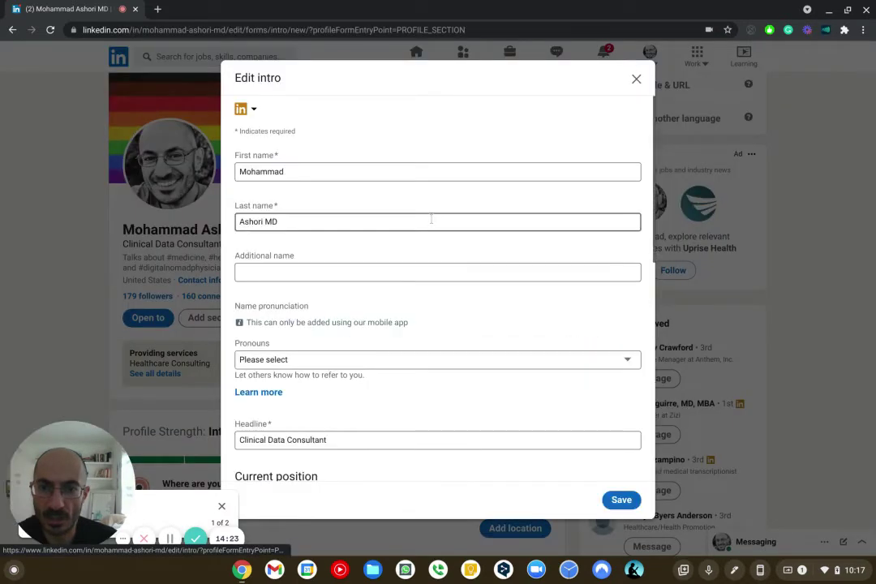
scroll(431, 222, down, 5)
scroll(434, 223, up, 10)
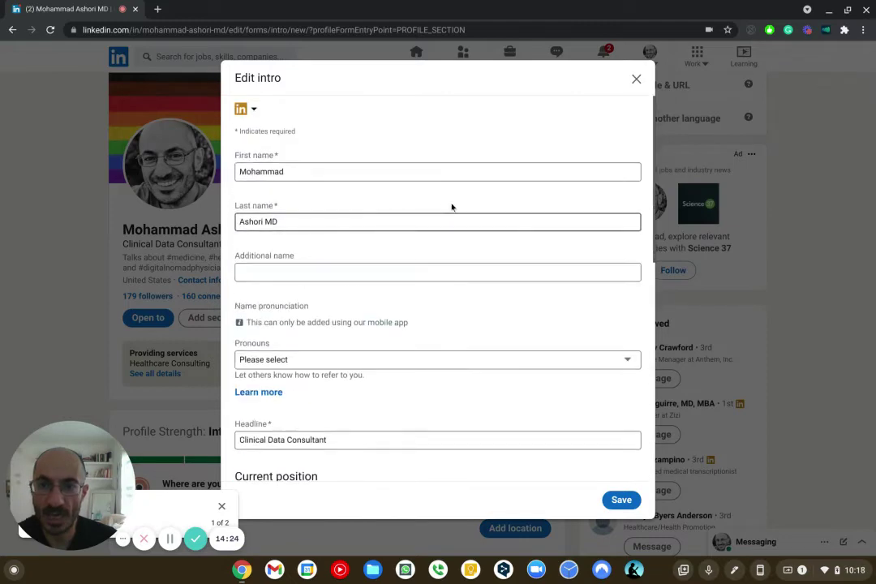
click(636, 78)
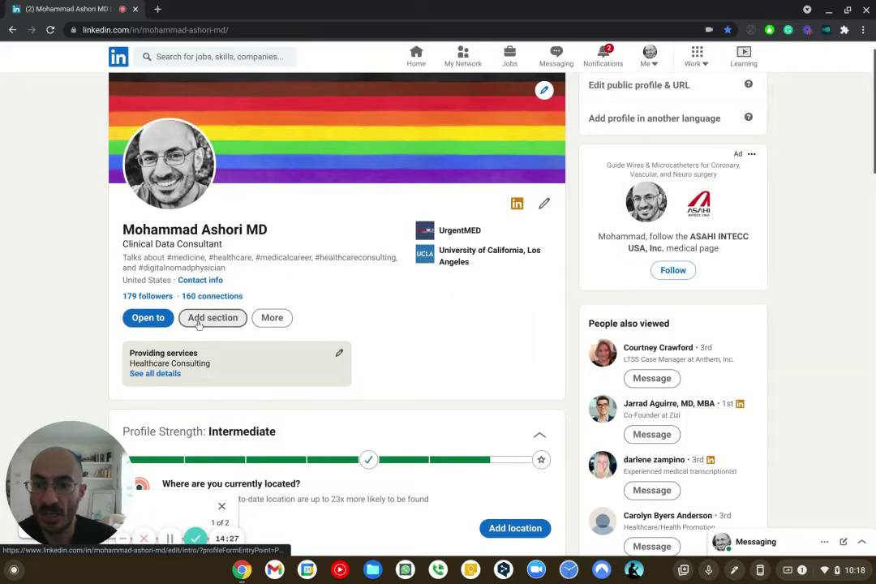
- Examine the sections that can be added to the profile, expanding the Featured, About and Intro groups
click(251, 323)
scroll(276, 354, down, 3)
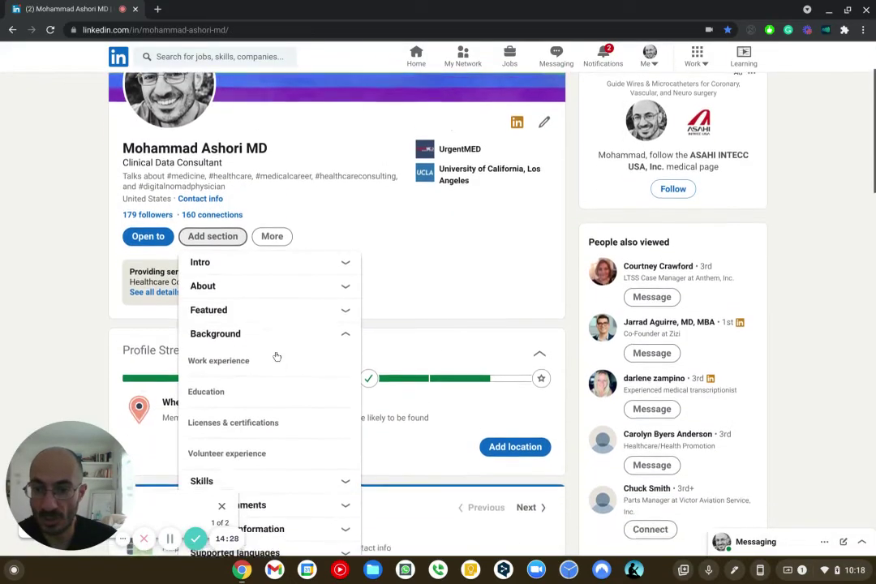
click(251, 216)
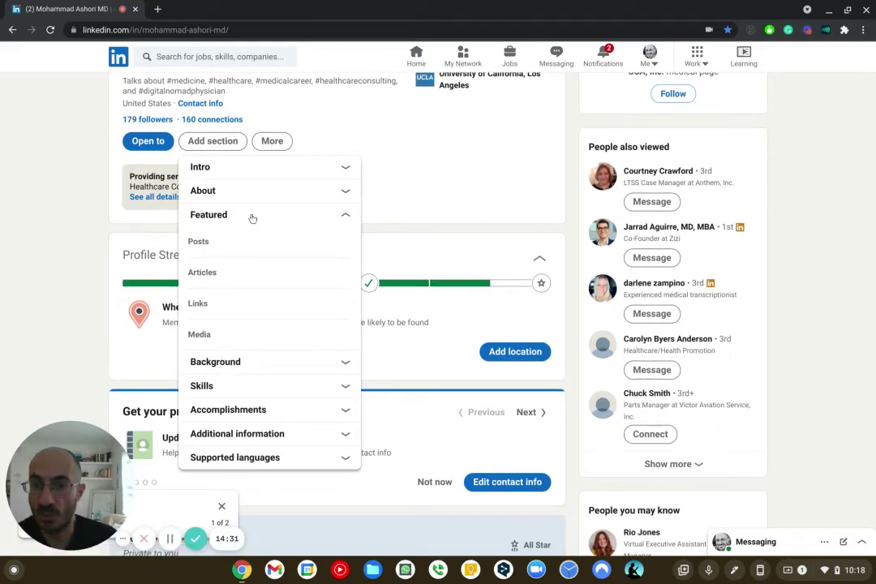
click(228, 193)
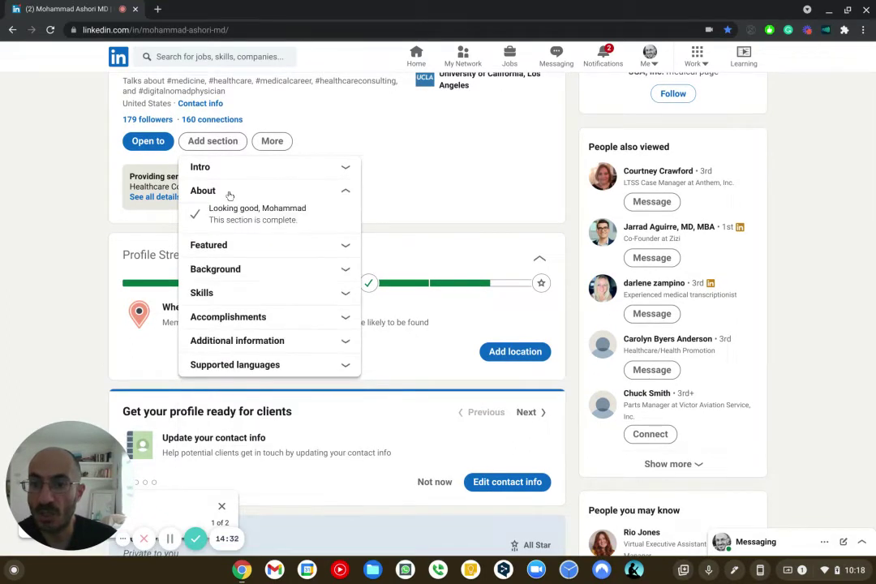
click(228, 167)
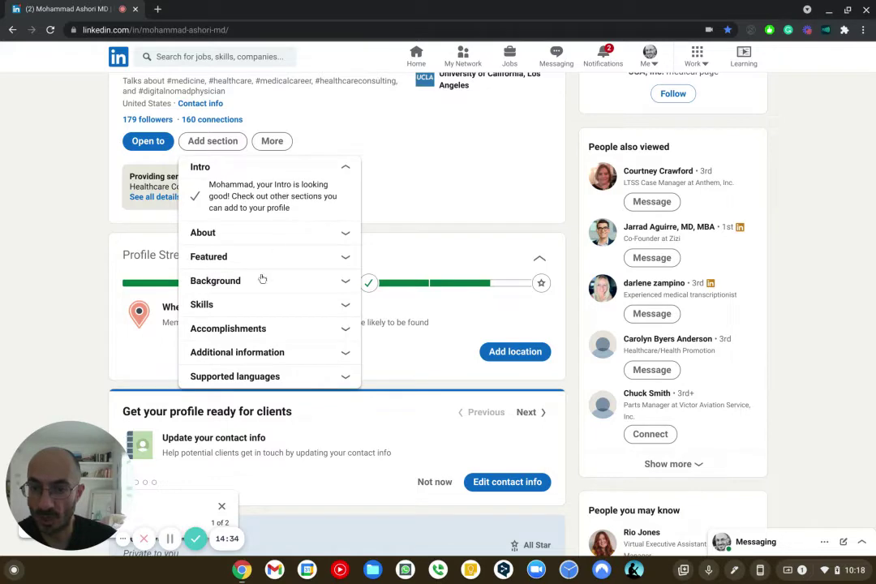
click(384, 213)
scroll(342, 213, up, 1)
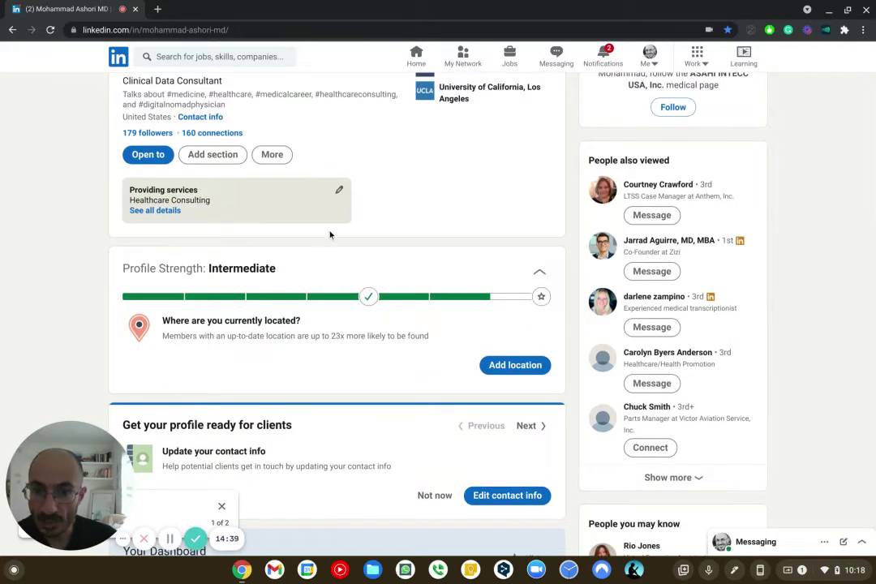
- Look over the profile's services, profile strength, client readiness and private dashboard sections
scroll(329, 234, down, 2)
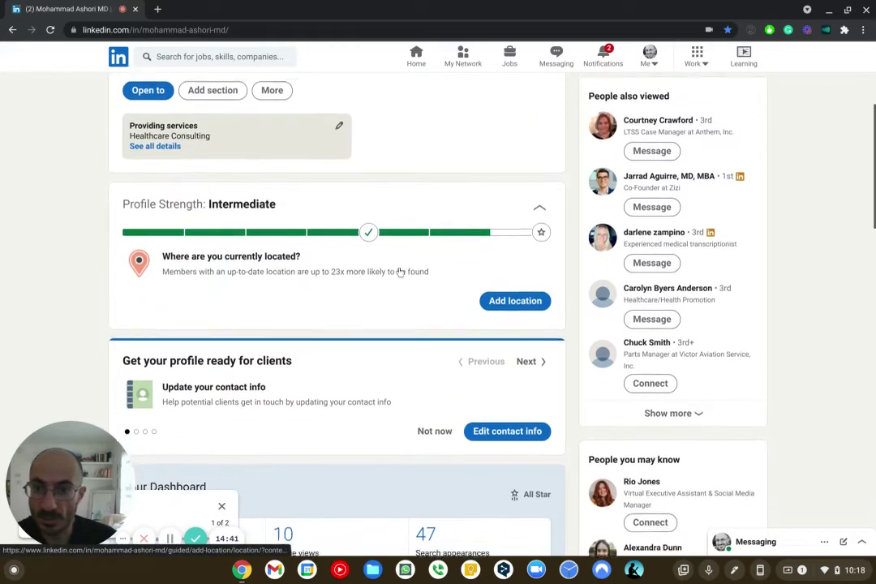
scroll(401, 271, down, 1)
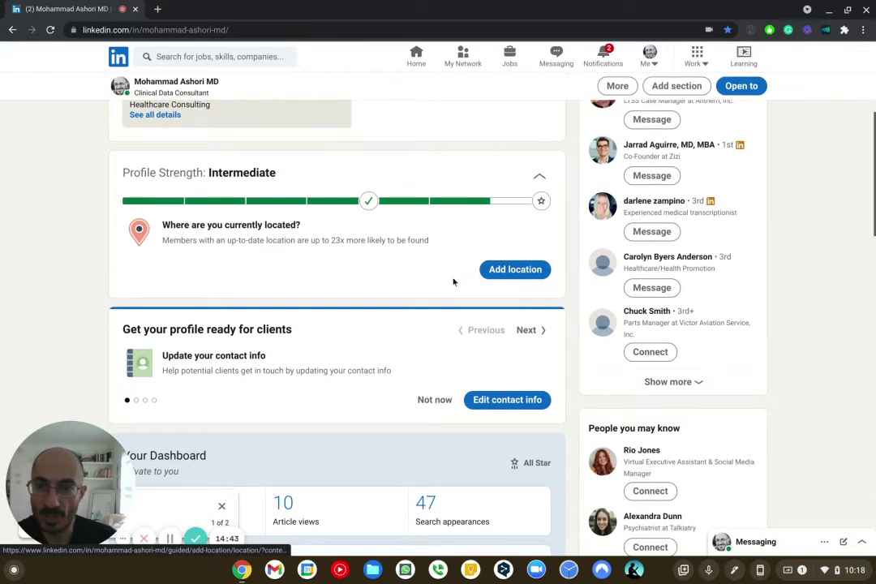
scroll(399, 291, down, 3)
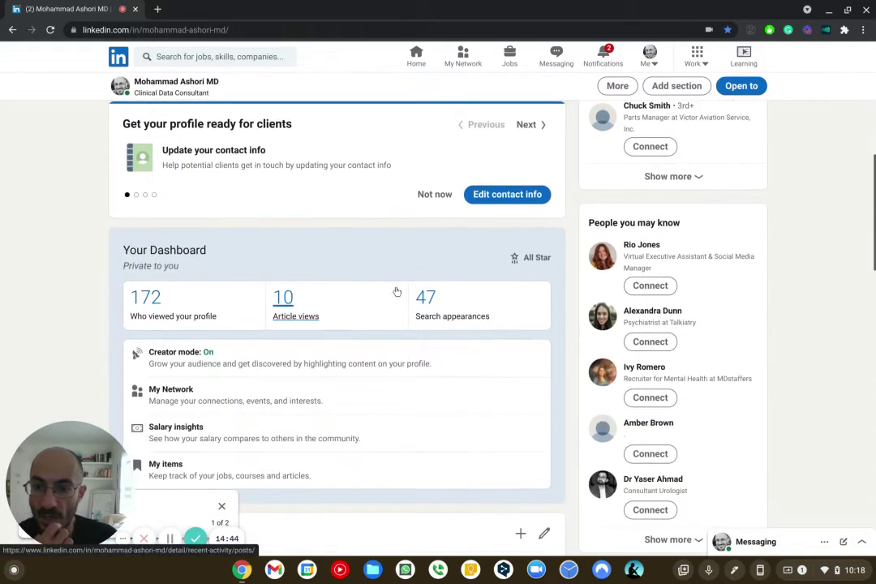
scroll(397, 291, down, 4)
scroll(397, 295, up, 10)
scroll(397, 295, down, 2)
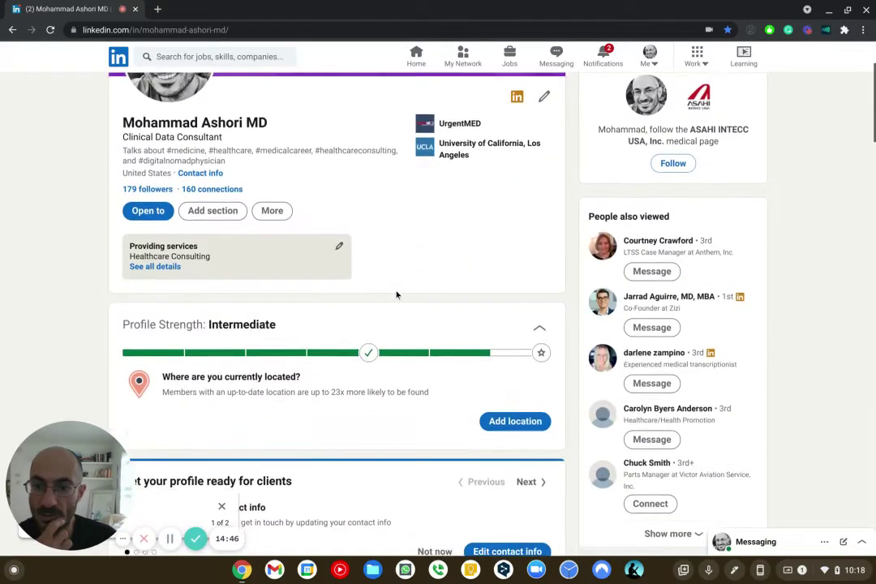
scroll(397, 293, down, 3)
scroll(396, 293, up, 4)
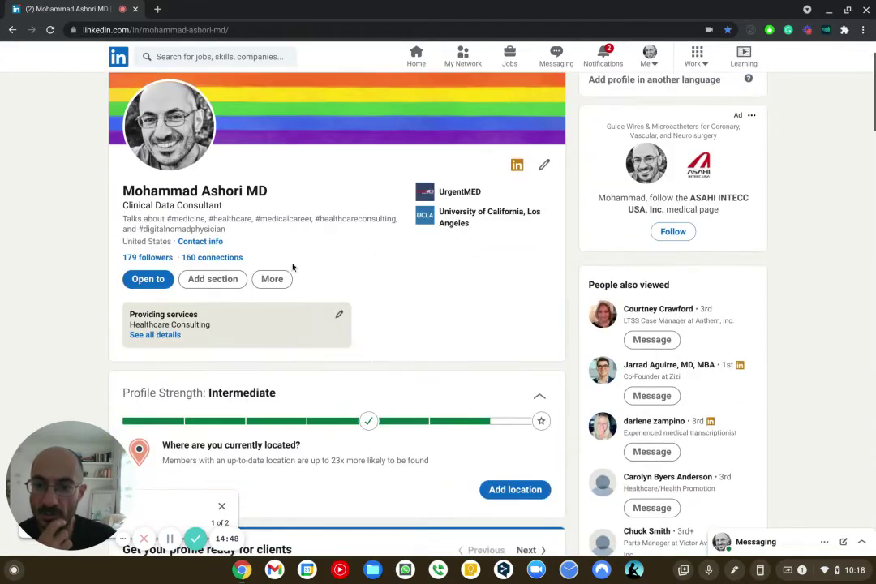
- Check the industry, education, location and contact info fields of the profile intro and close the form unchanged
click(543, 169)
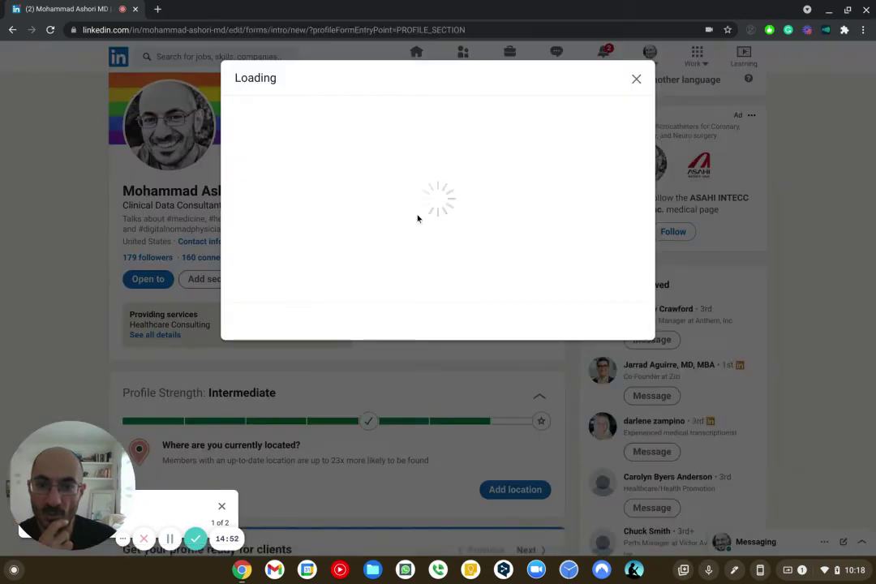
scroll(417, 218, down, 6)
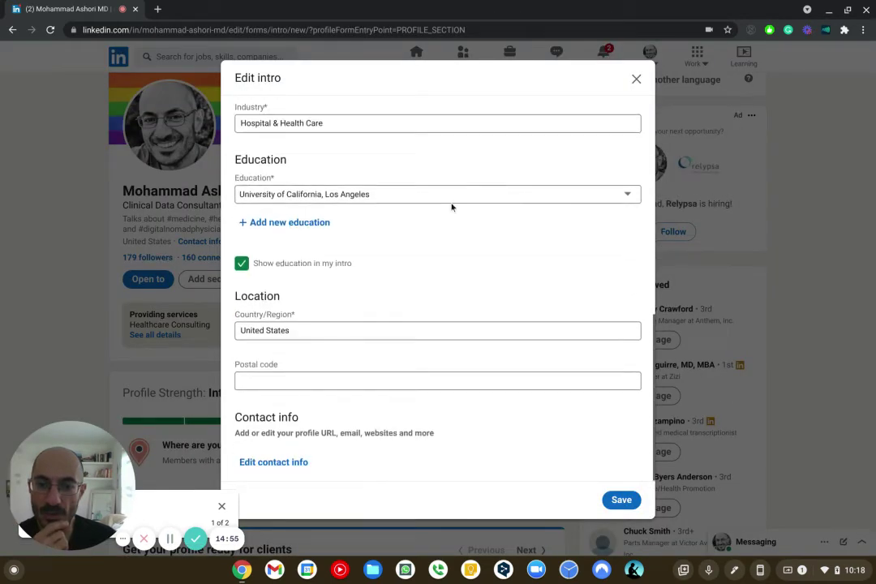
click(637, 79)
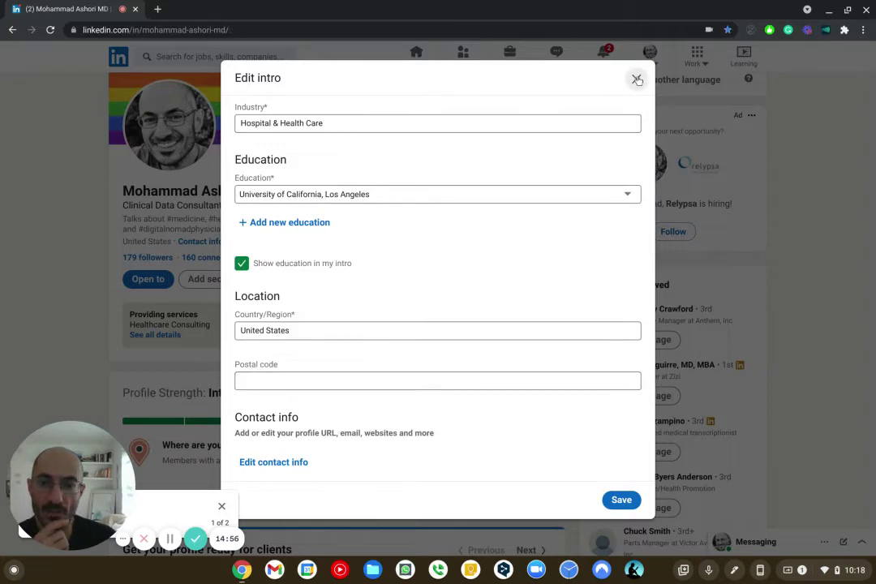
- Check the profile's sharing, PDF and resume options and the About and Featured groups of addable sections
click(272, 279)
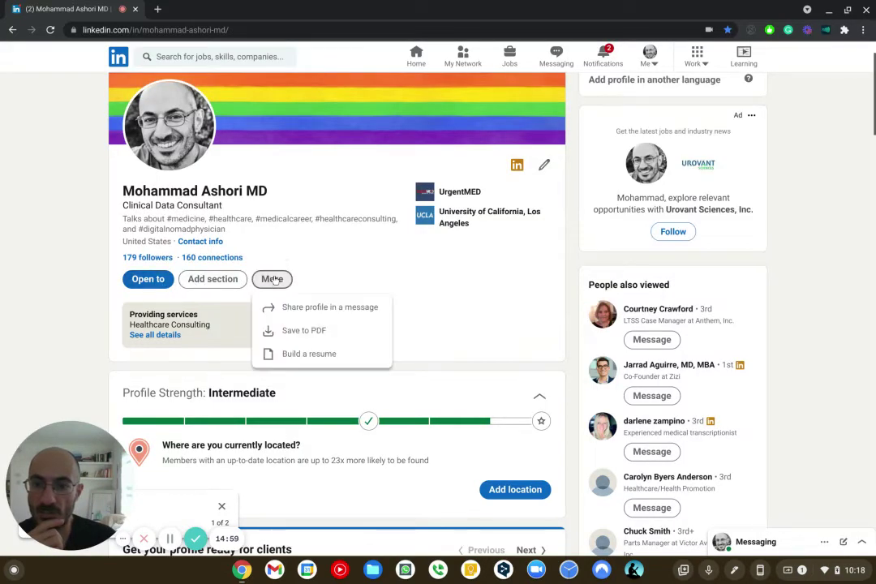
click(212, 279)
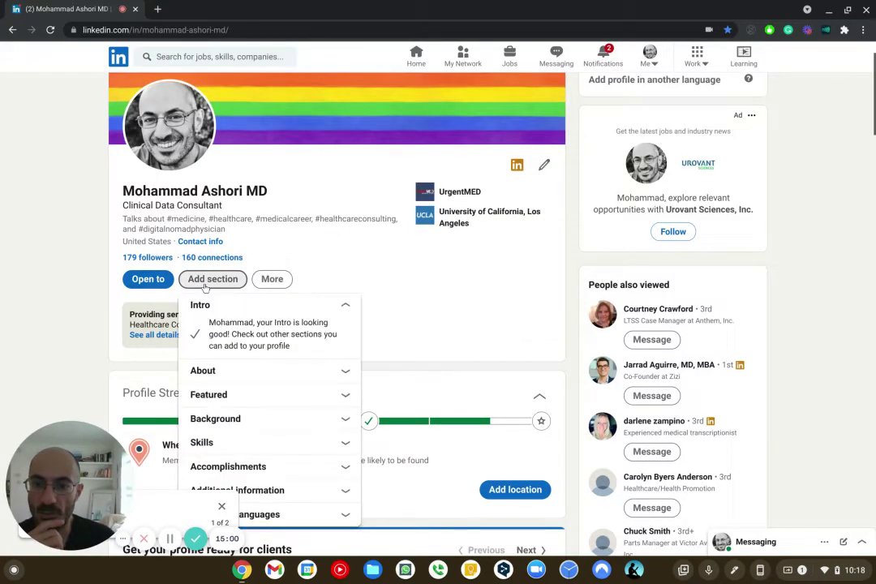
click(246, 377)
scroll(246, 373, down, 2)
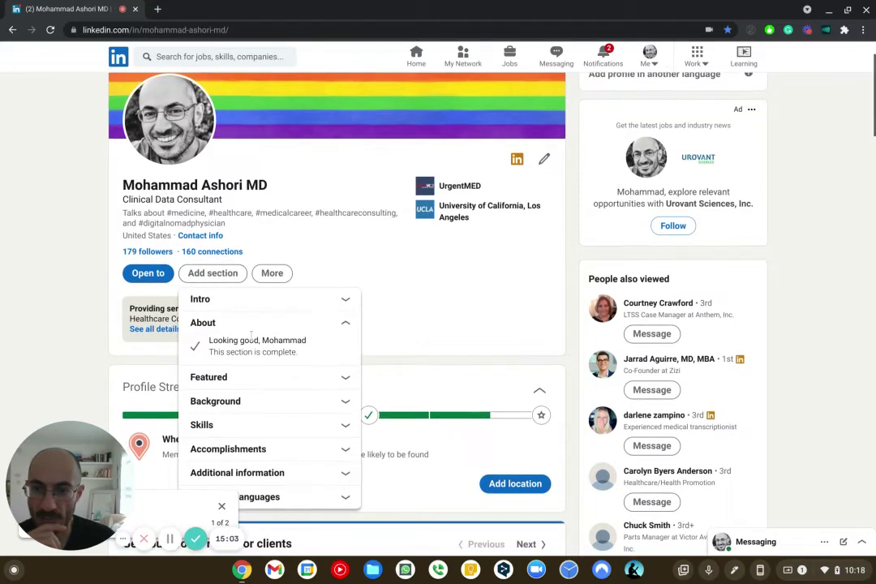
click(280, 317)
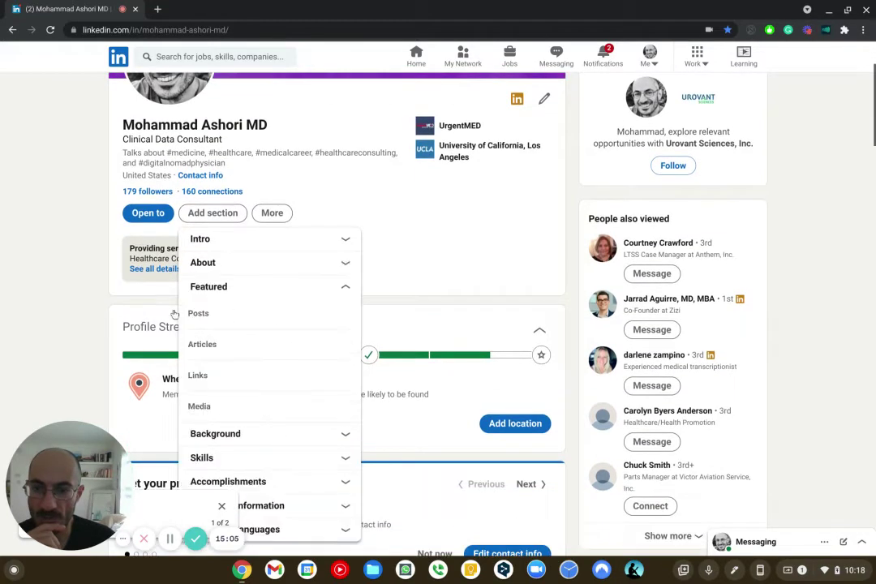
click(83, 306)
- Look through the profile's Featured, Activity, About and Experience sections
scroll(85, 305, down, 15)
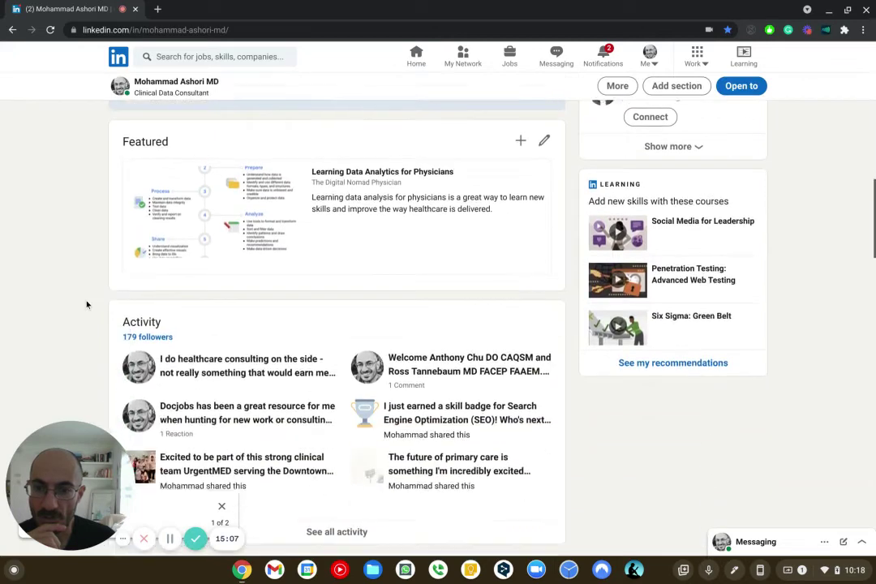
scroll(87, 305, up, 2)
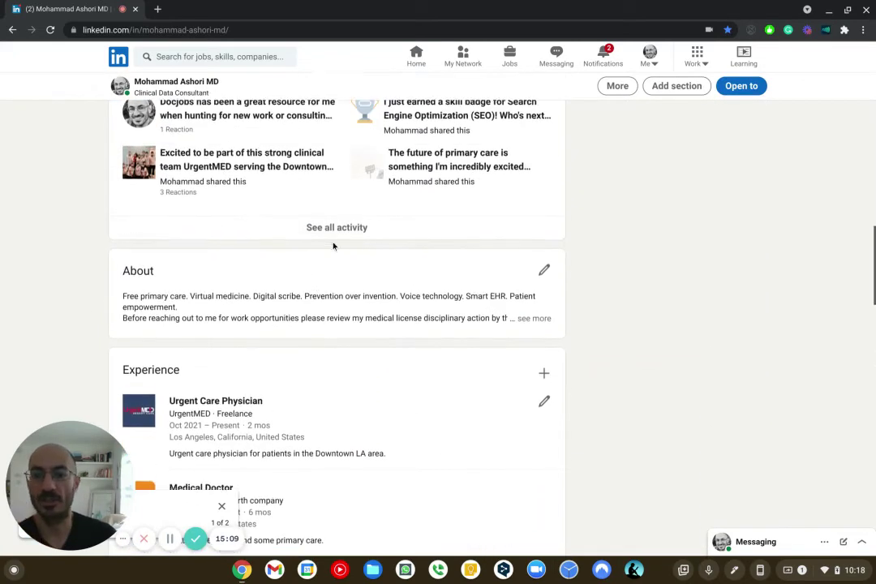
- In the About description, change "Digital scribe" to "Digital scribing" and "Smart EHR" to "Smart EHRs"
click(540, 273)
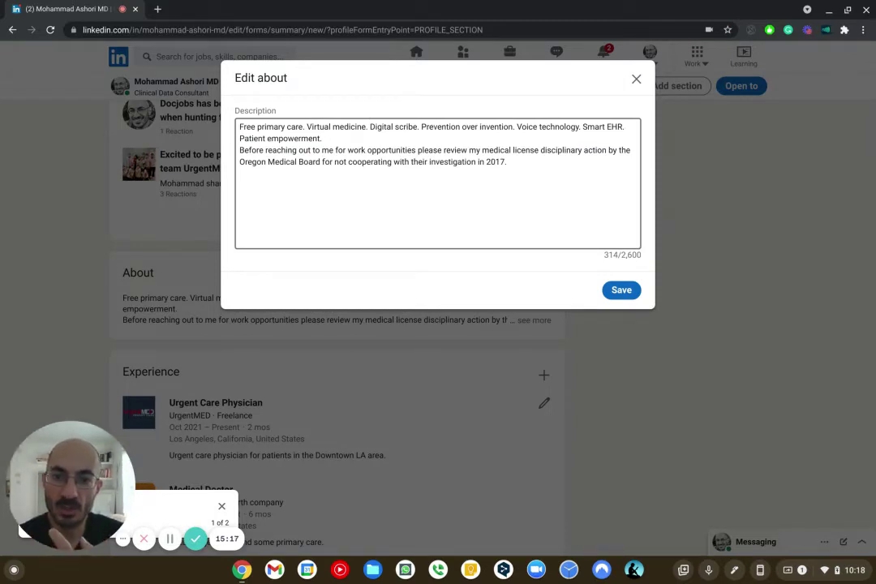
double_click(405, 129)
text(scri)
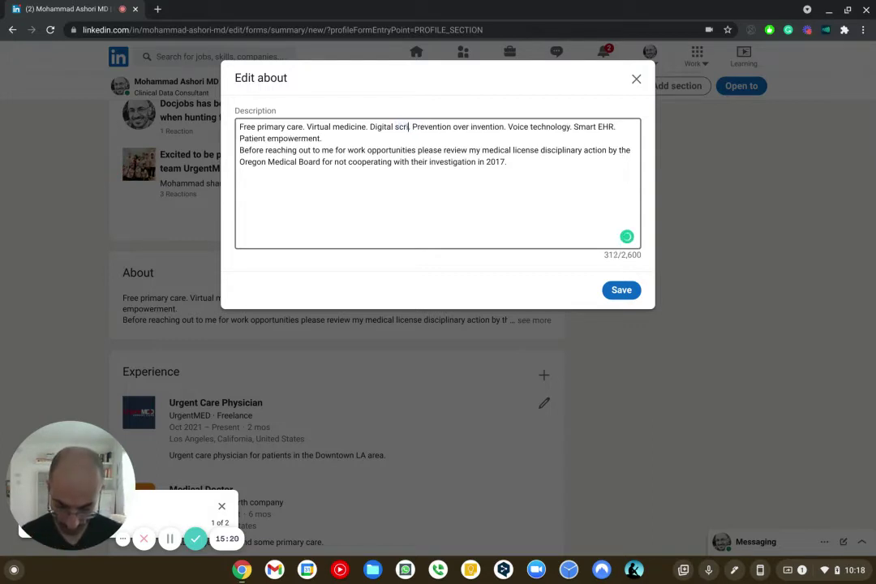
text(bing)
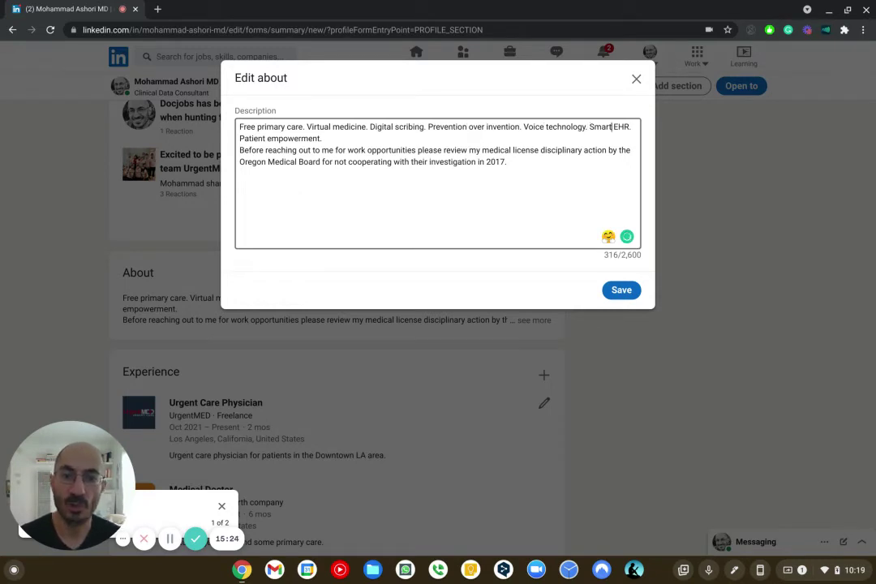
click(631, 127)
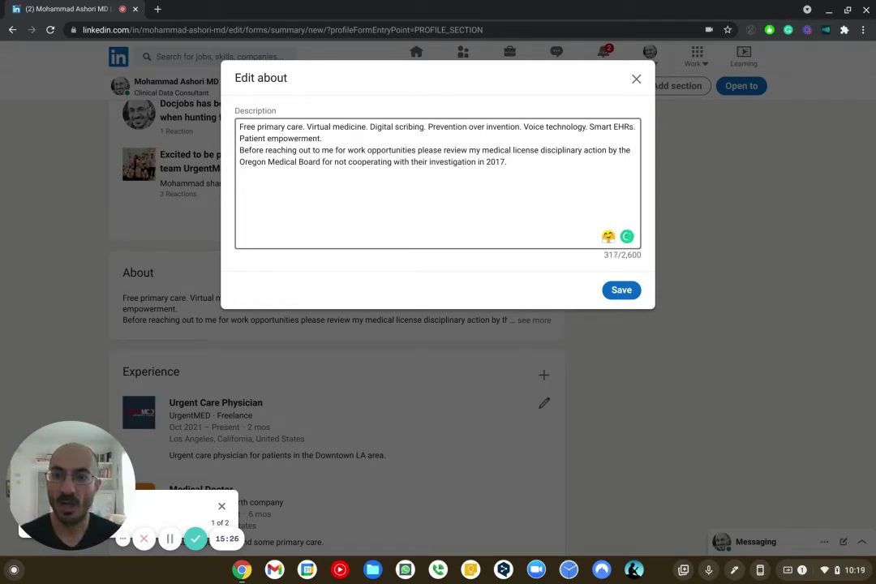
- Put an asterisk before the "Before reaching out to me" sentence of the About description and save the section
click(323, 139)
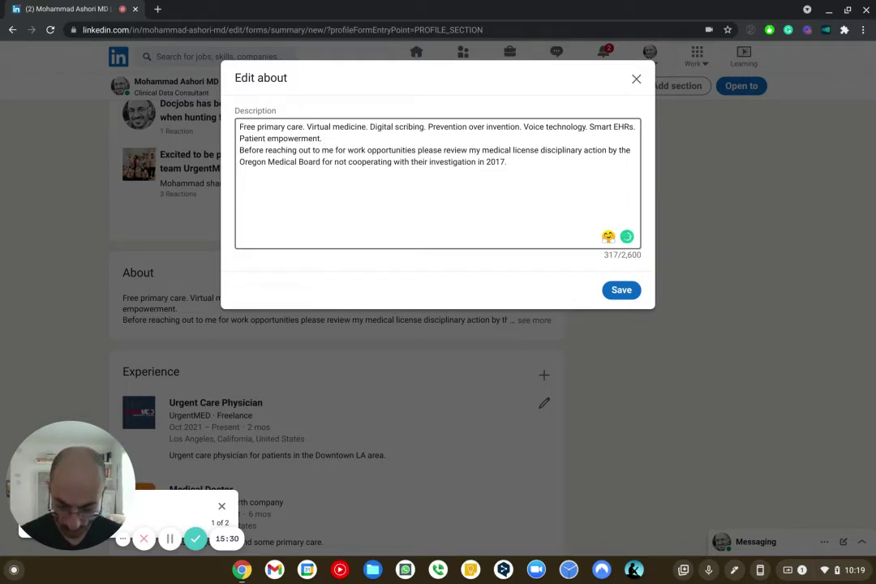
text(*)
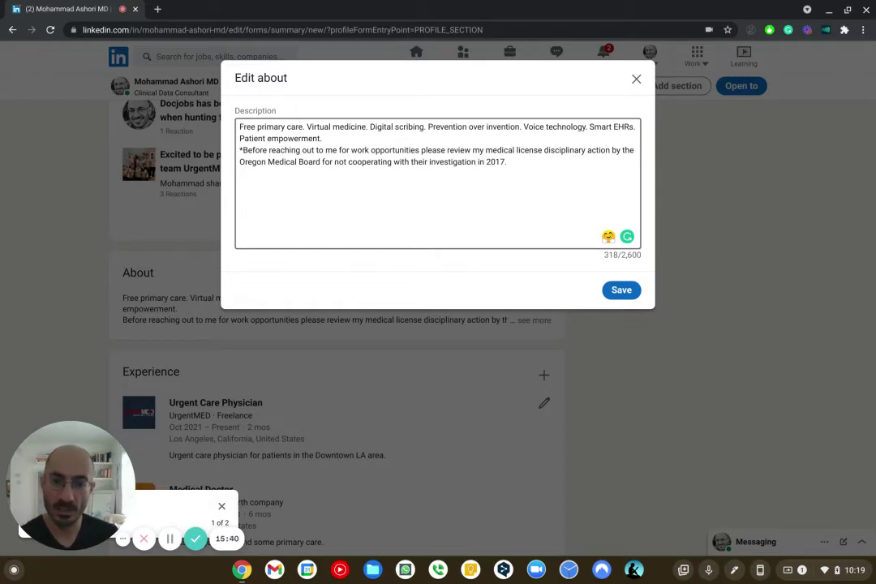
click(622, 291)
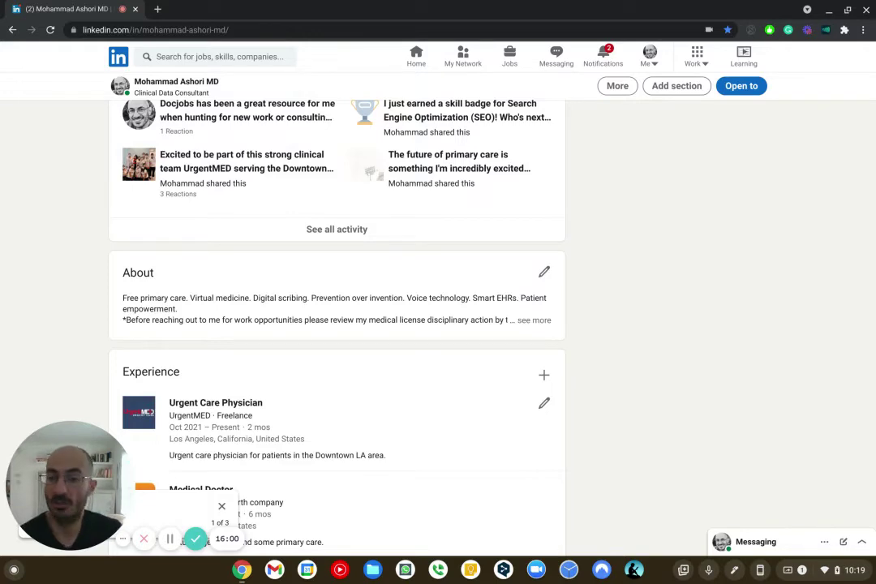
- Open the UrgentMED Urgent Care Physician experience for editing and check its title and employment type options, keeping Freelance selected
scroll(432, 317, down, 3)
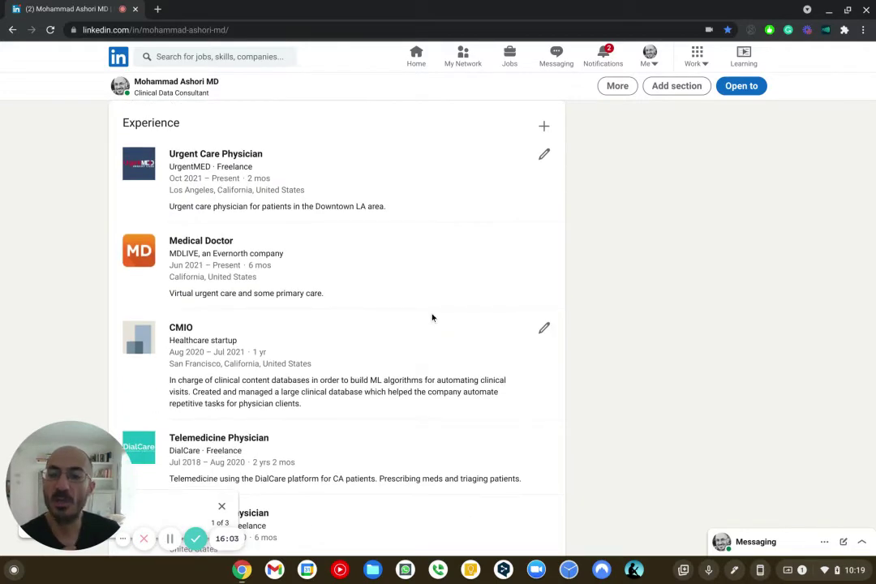
scroll(433, 317, up, 1)
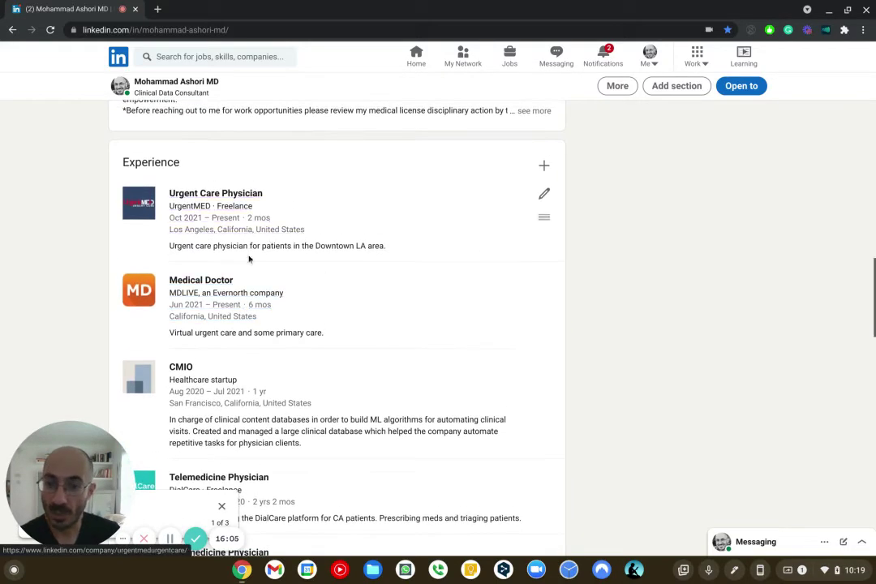
click(544, 193)
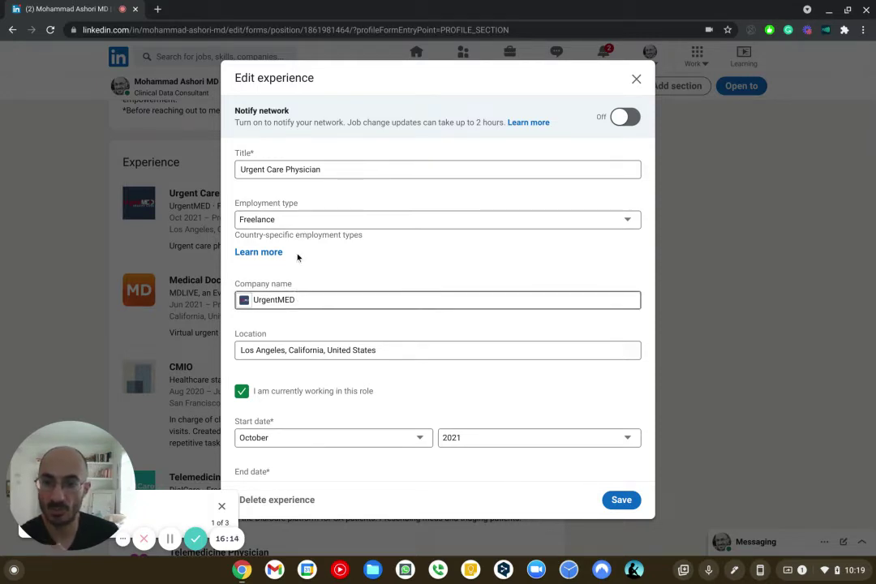
click(289, 172)
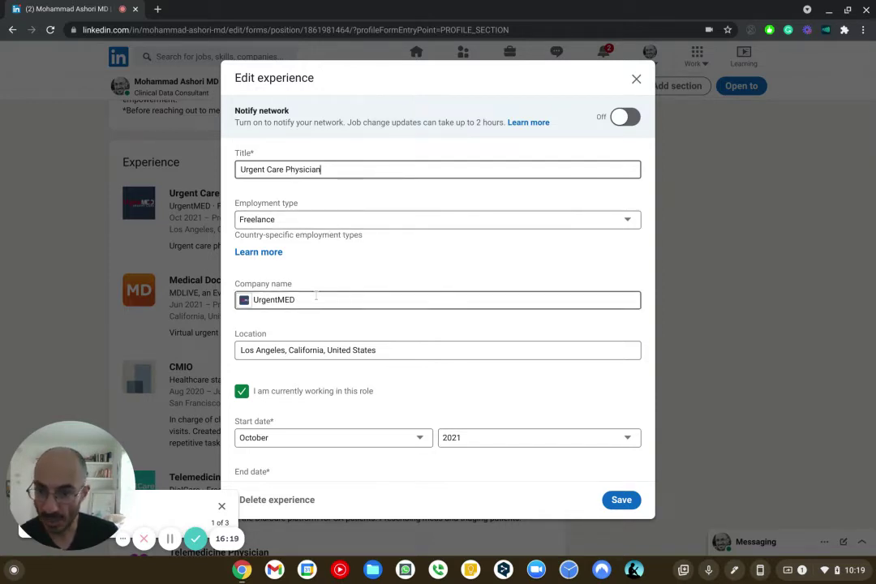
click(316, 220)
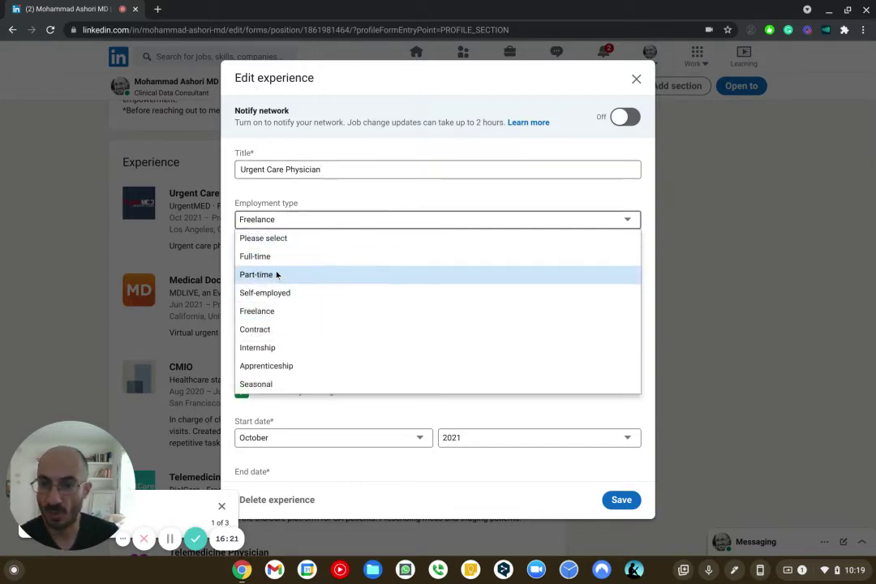
click(262, 311)
scroll(325, 280, down, 1)
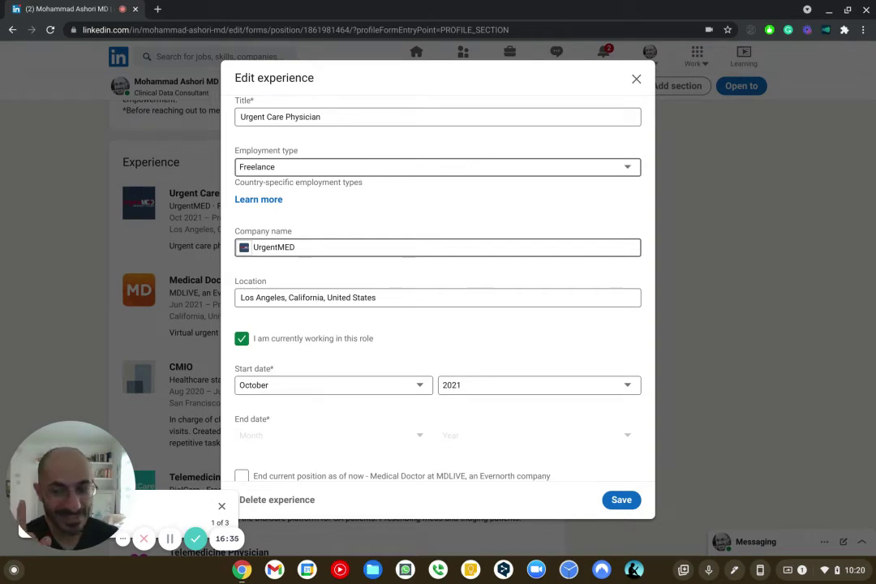
click(321, 284)
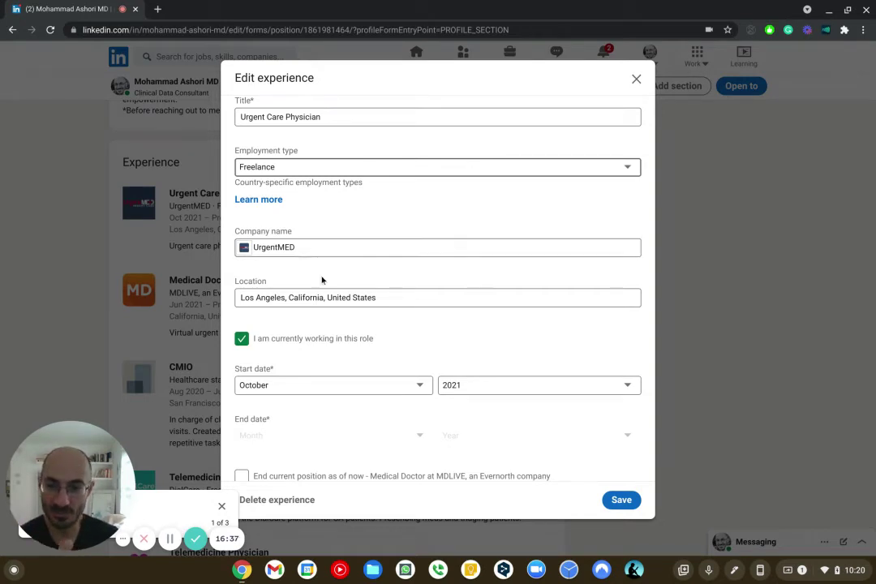
- Check the dates, headline, industry, description and media fields of the UrgentMED experience and save the form unchanged
scroll(321, 284, down, 1)
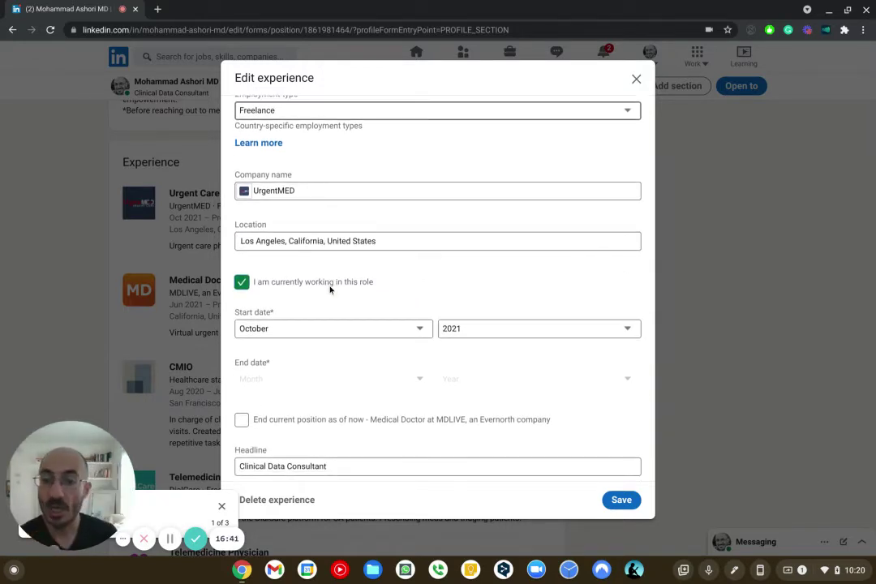
scroll(338, 309, down, 2)
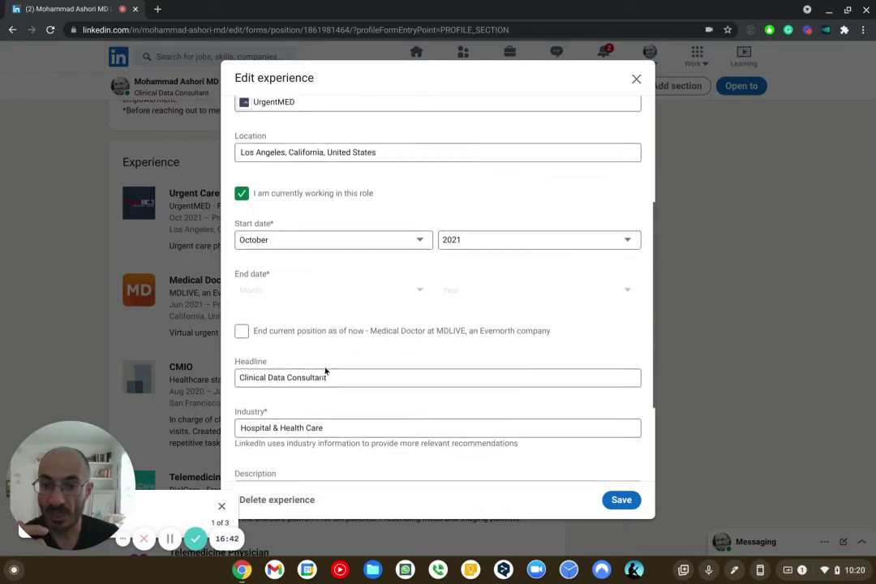
scroll(301, 341, down, 1)
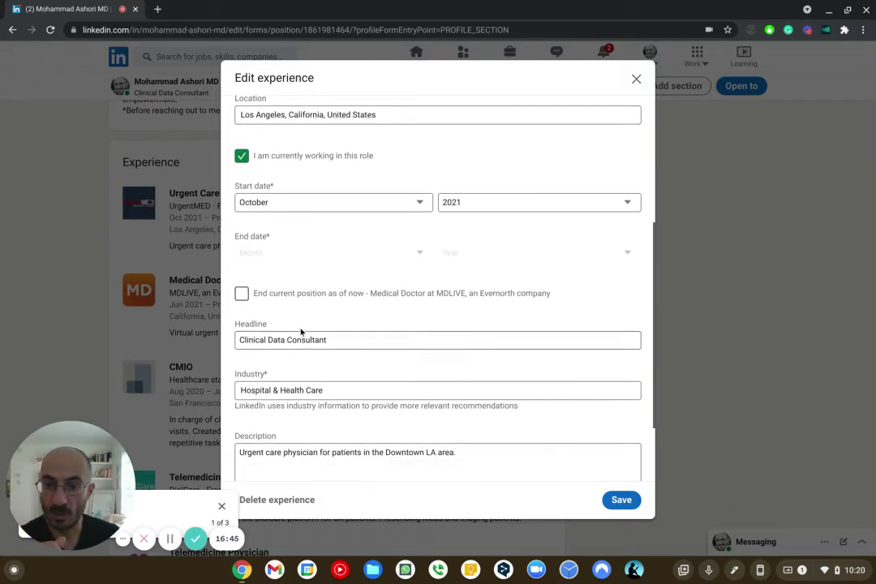
scroll(301, 332, down, 1)
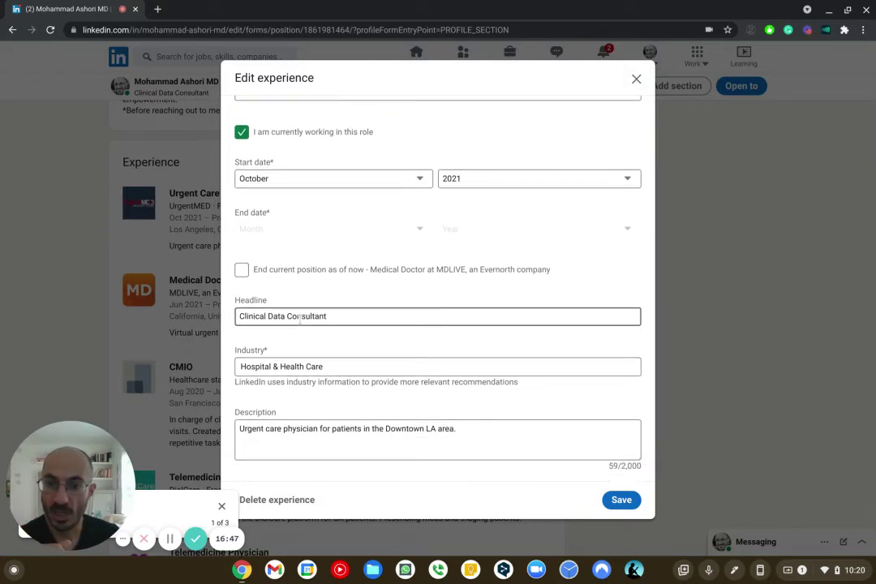
scroll(300, 320, down, 2)
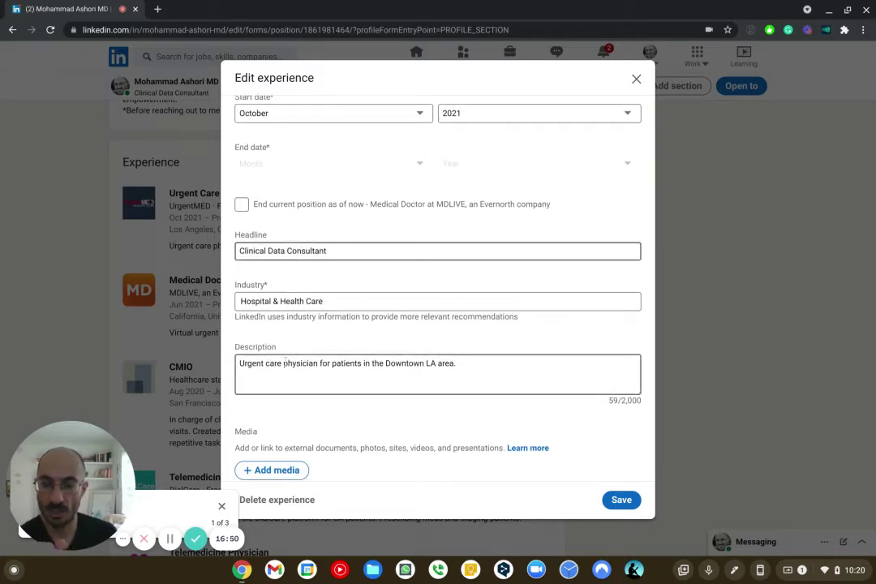
click(301, 250)
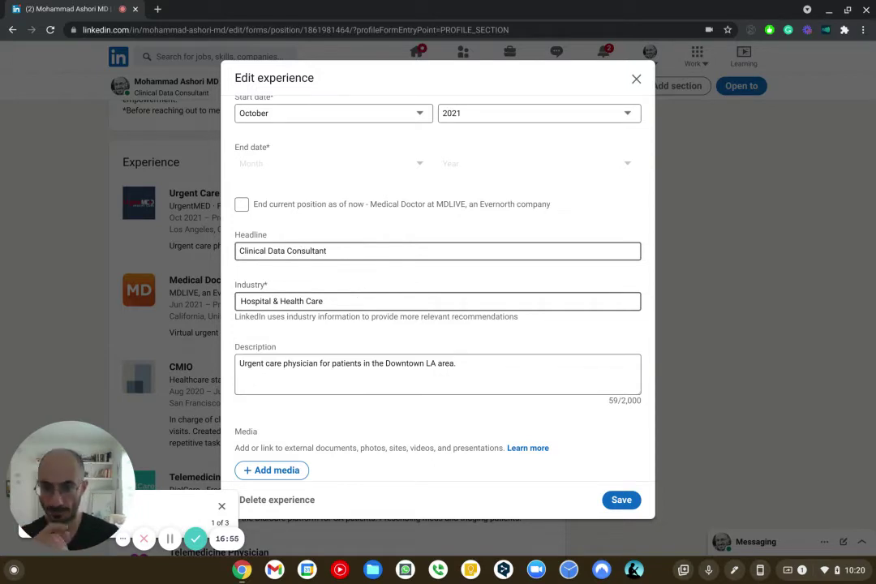
click(287, 365)
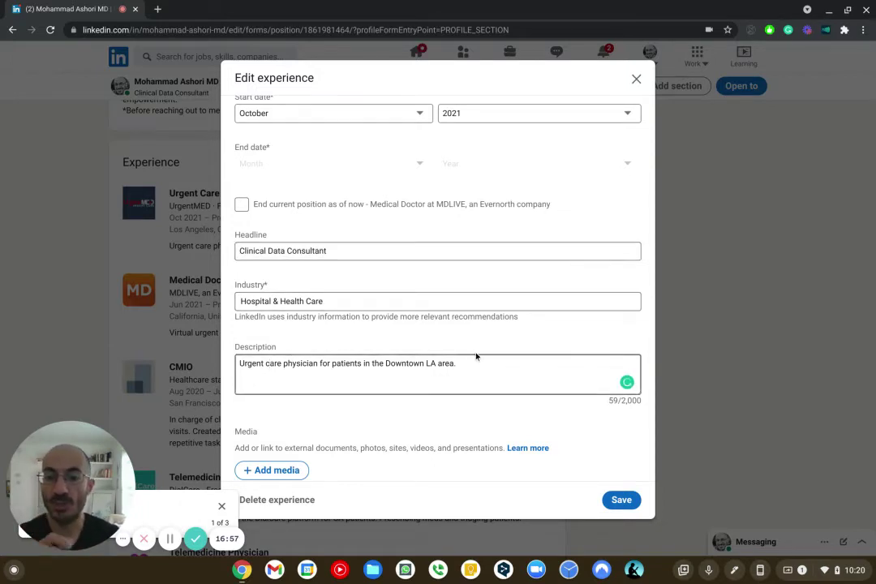
key(ctrl+Right)
key(ctrl+Right)
key(ctrl+Right)
key(ctrl+Right)
key(ctrl+Right)
key(ctrl+Right)
key(ctrl+Right)
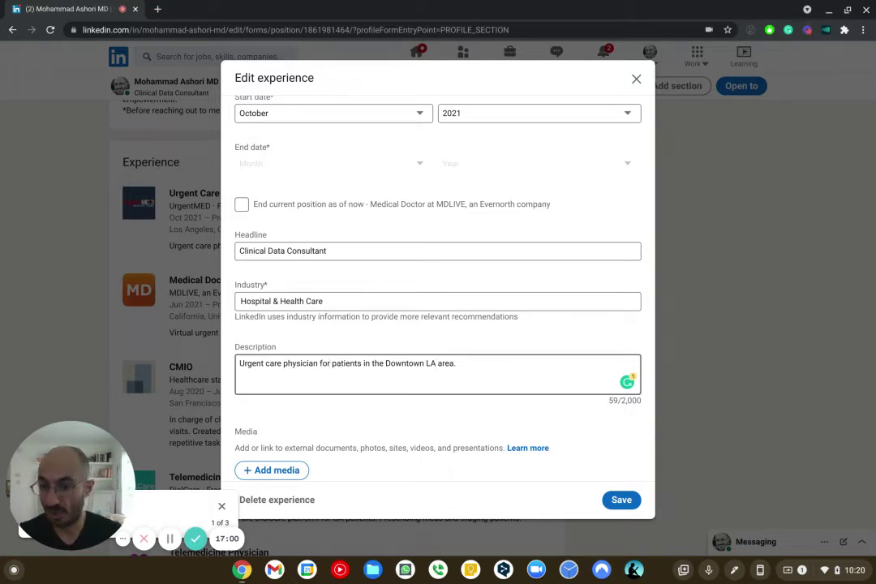
scroll(475, 354, down, 1)
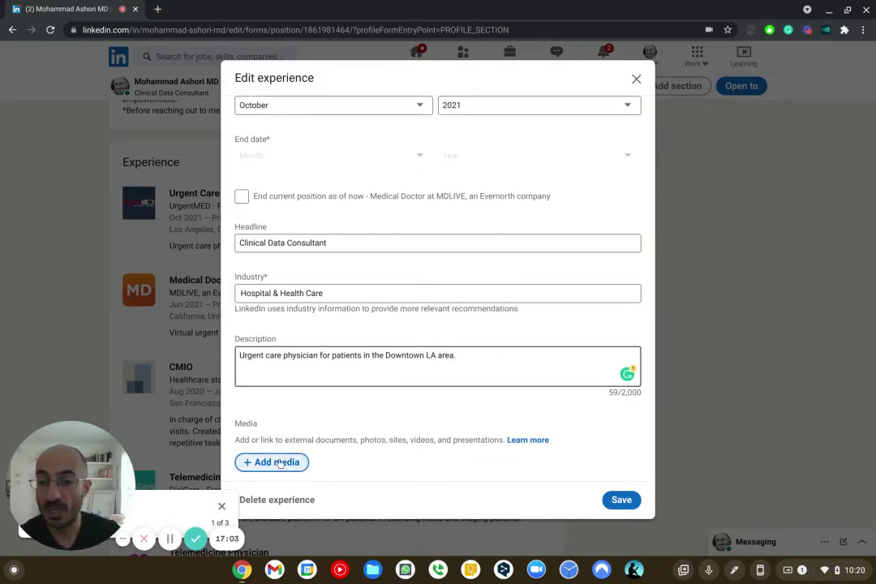
click(618, 501)
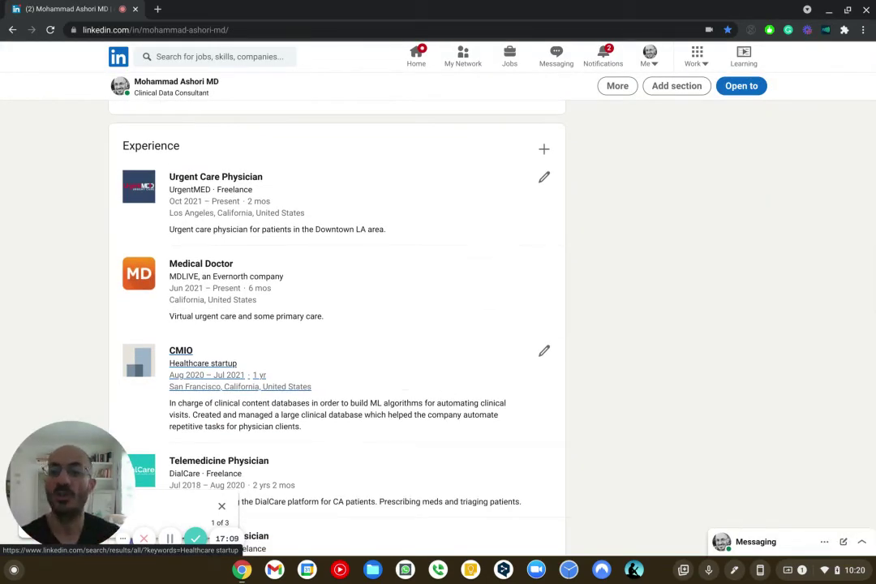
- Look through the Experience section and expand its list to show five more experiences
scroll(404, 385, down, 3)
scroll(404, 385, up, 3)
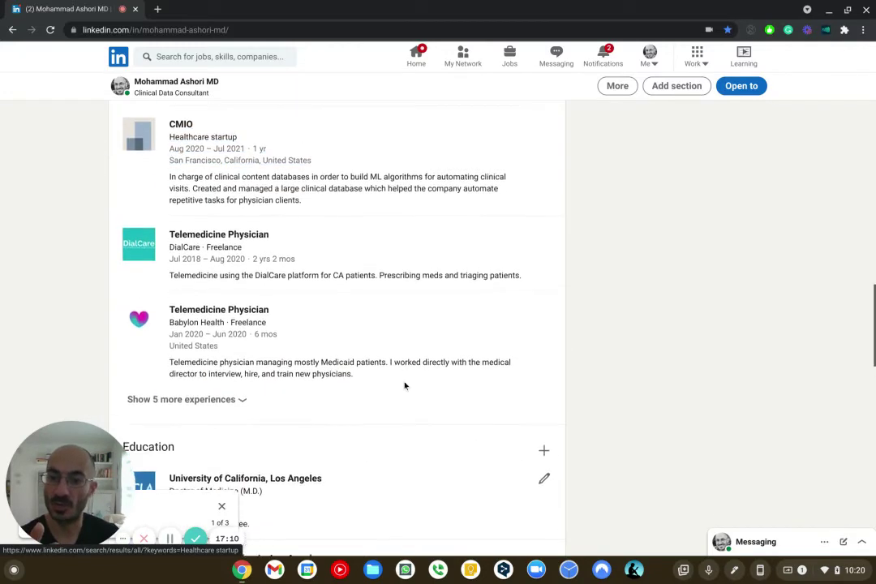
scroll(315, 401, up, 3)
scroll(311, 390, down, 5)
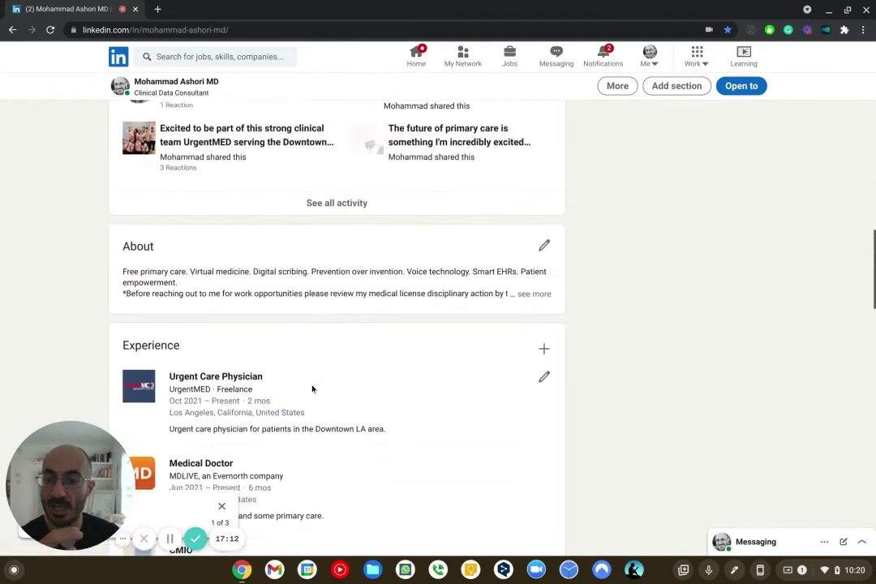
scroll(312, 389, down, 2)
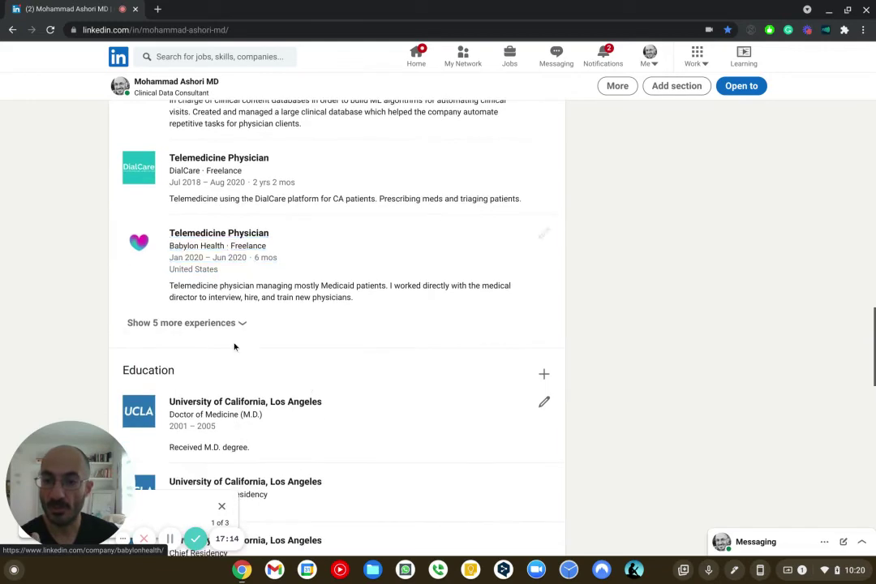
click(221, 327)
scroll(379, 349, down, 3)
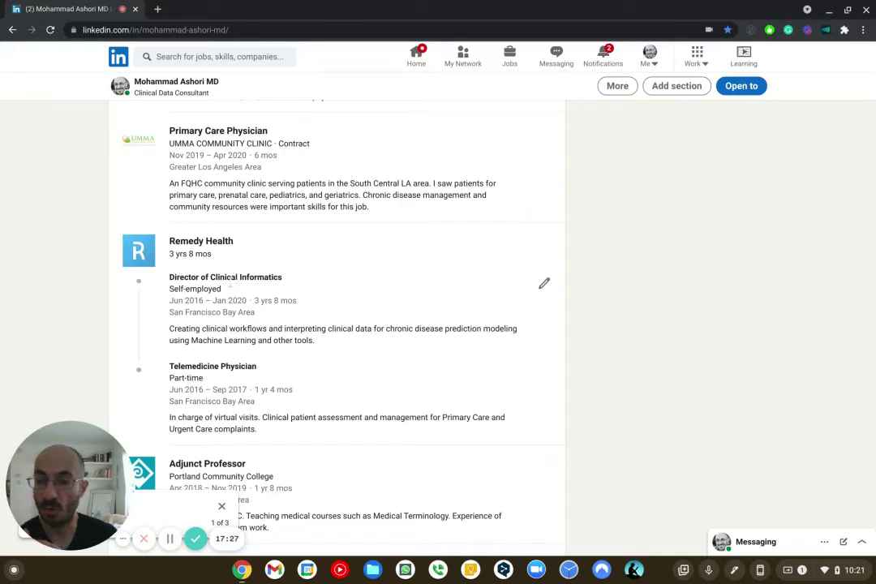
- Review the descriptions of the Remedy Health, community clinic, telemedicine and CMIO roles, and continue down to the Education section
scroll(235, 324, up, 1)
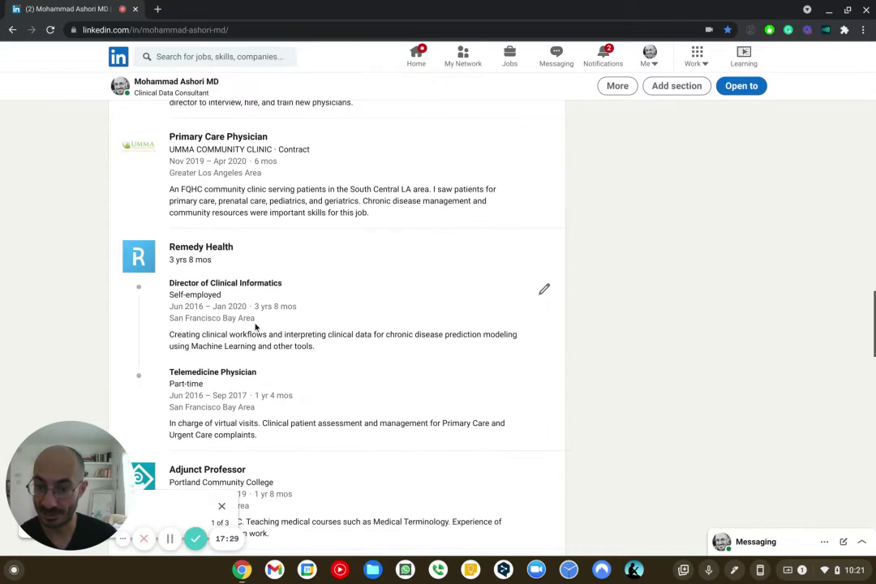
scroll(258, 337, up, 3)
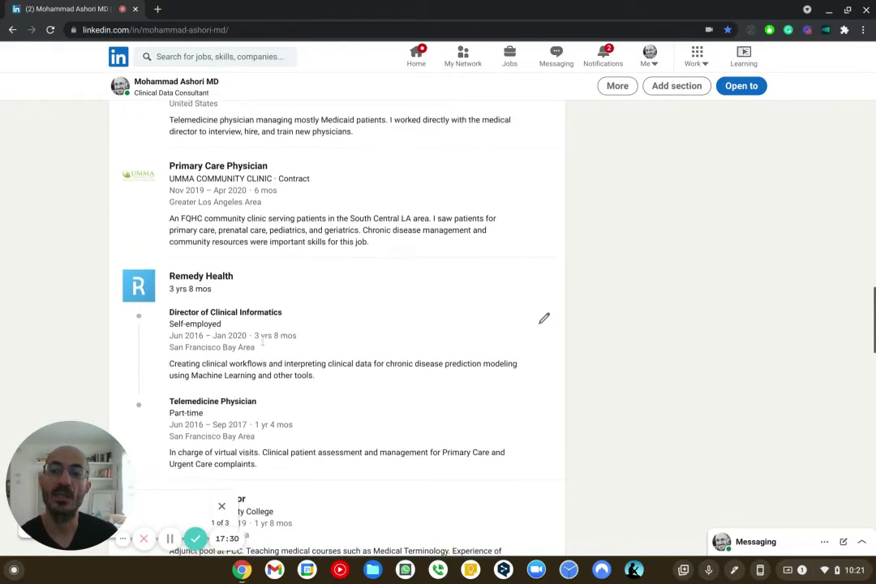
scroll(260, 337, up, 3)
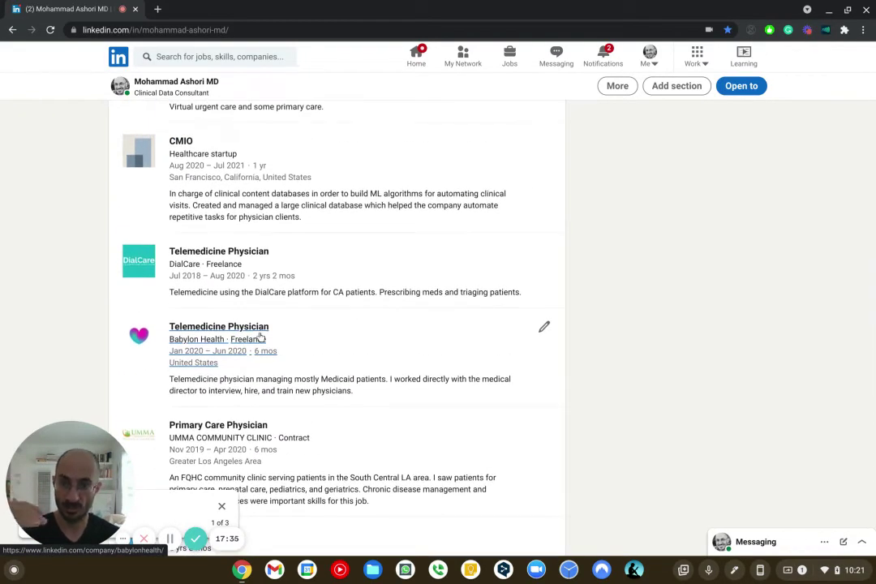
scroll(259, 337, up, 1)
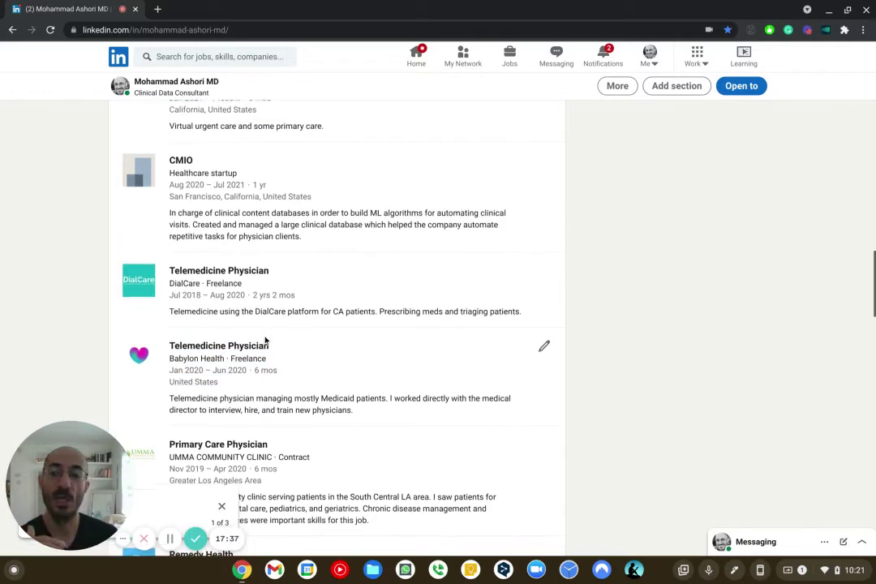
scroll(268, 342, down, 1)
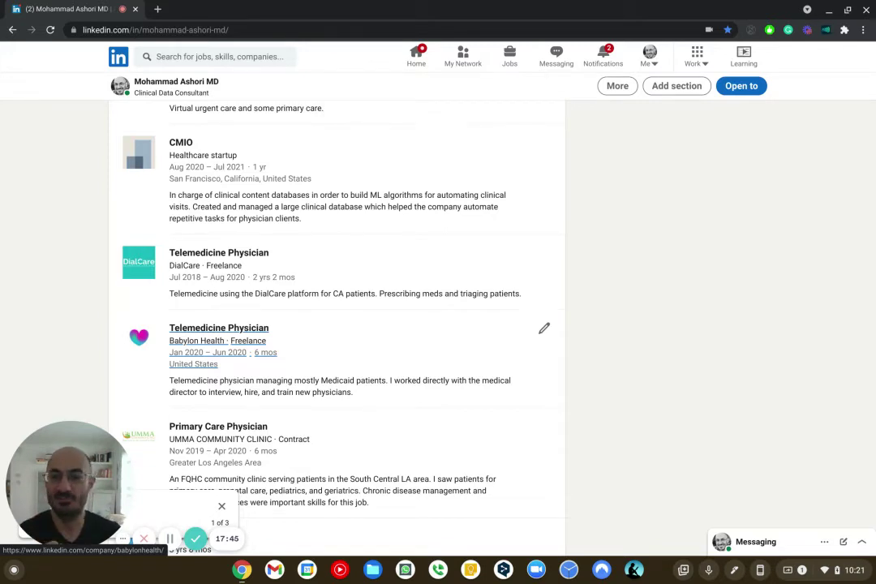
scroll(266, 348, down, 1)
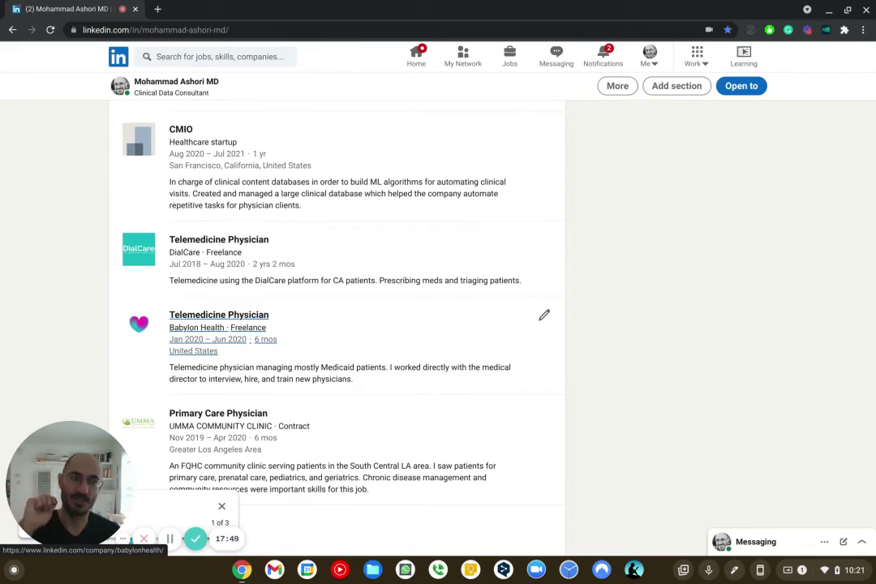
scroll(267, 347, down, 10)
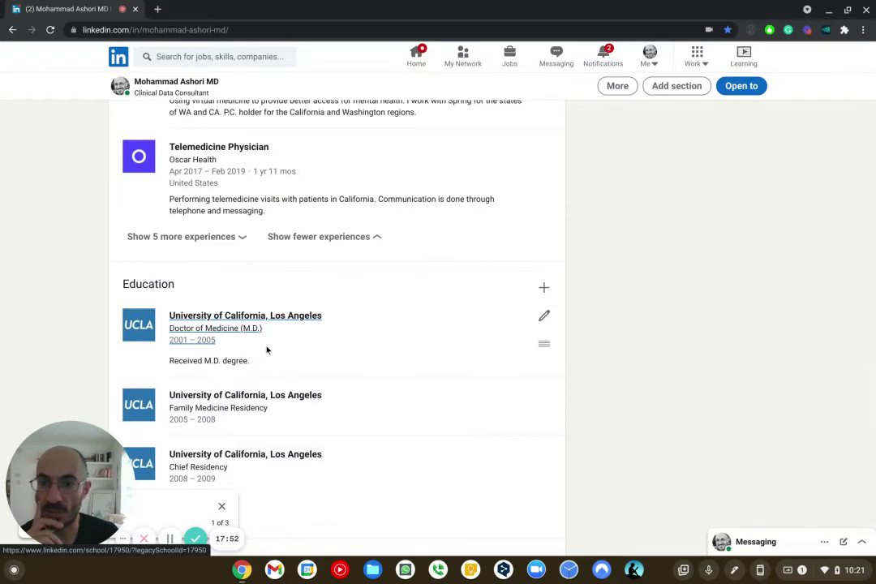
- Review the Education, certifications and Skills & endorsements sections, check the recommended skill assessments, and return to the profile
scroll(248, 378, down, 5)
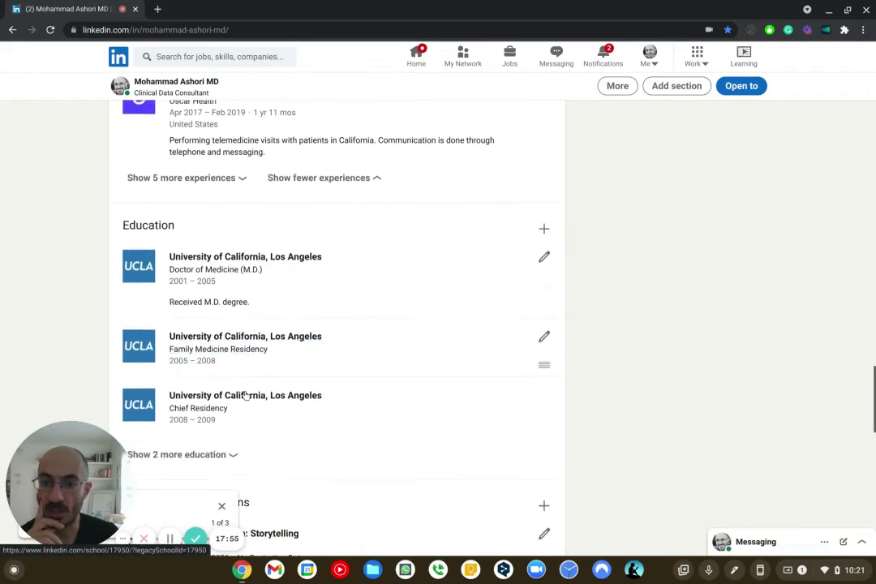
scroll(245, 398, down, 3)
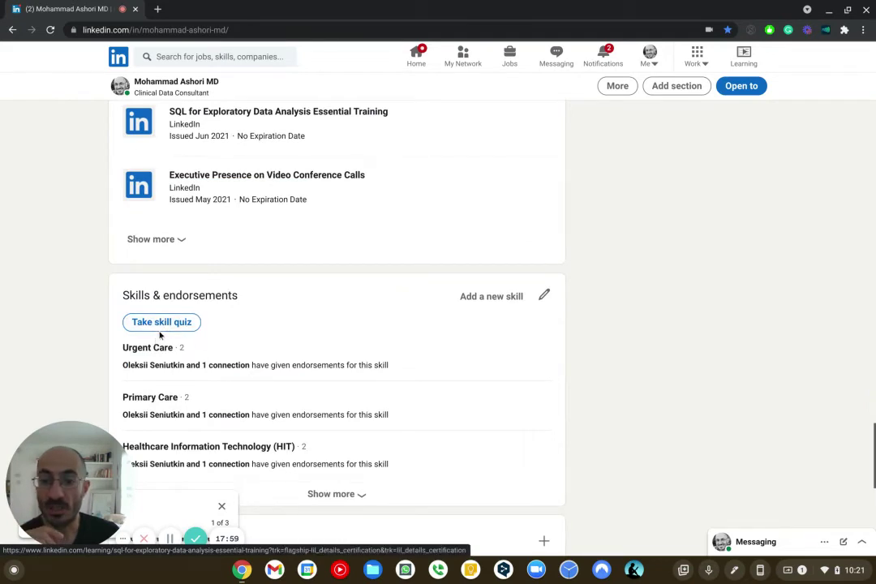
scroll(197, 344, down, 1)
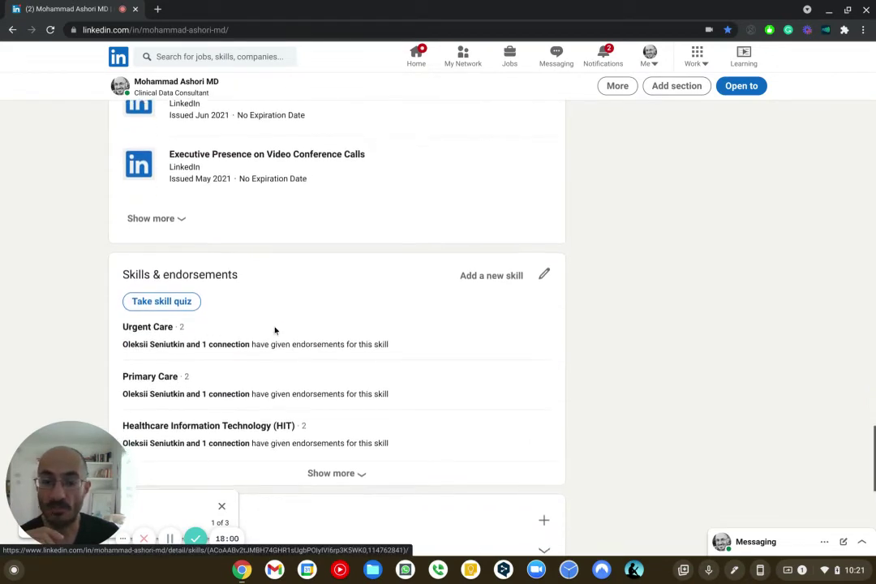
scroll(273, 333, down, 1)
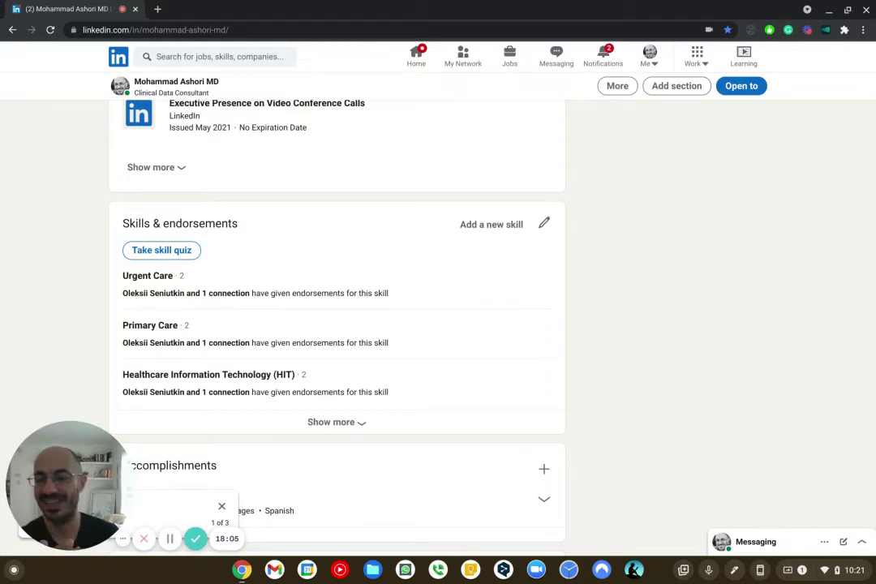
click(161, 250)
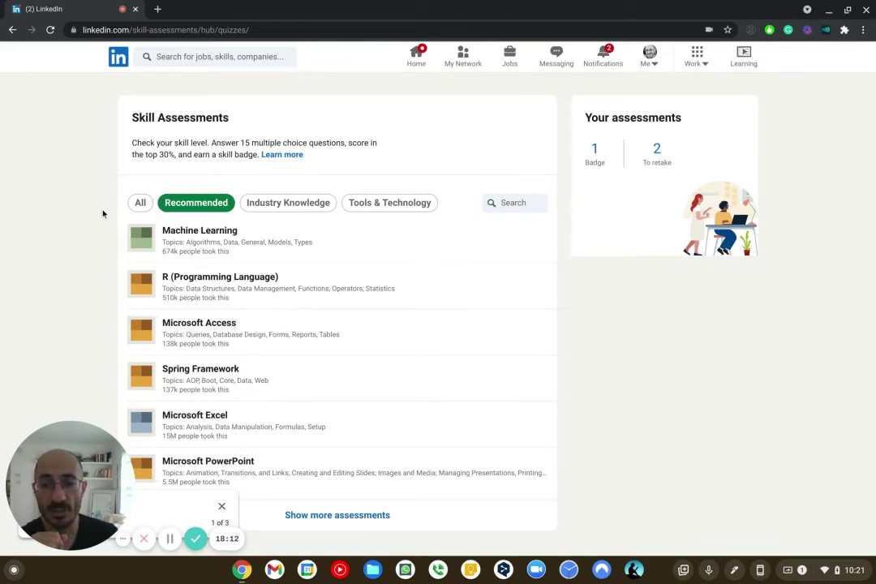
click(13, 29)
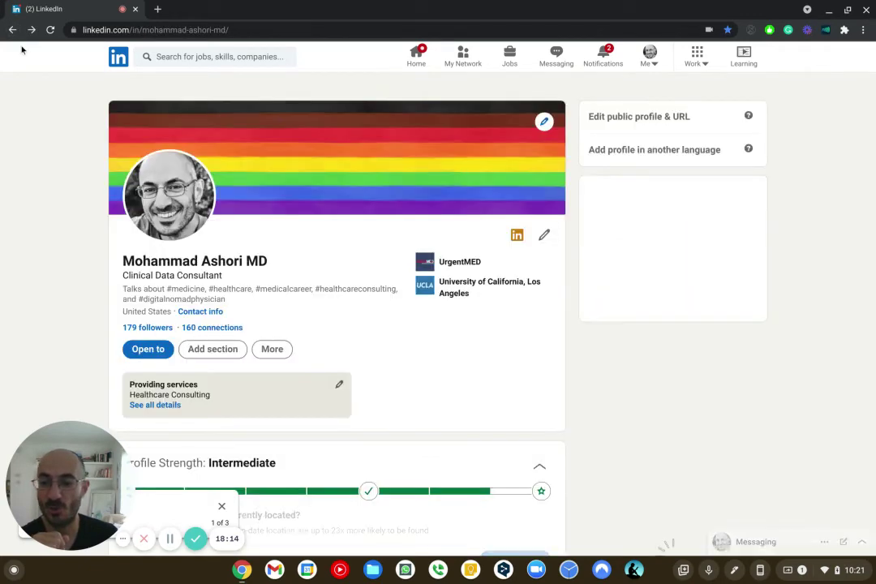
- Go to the profile's Interests section and browse the full list of followed companies, closing the list when done
scroll(235, 305, down, 2)
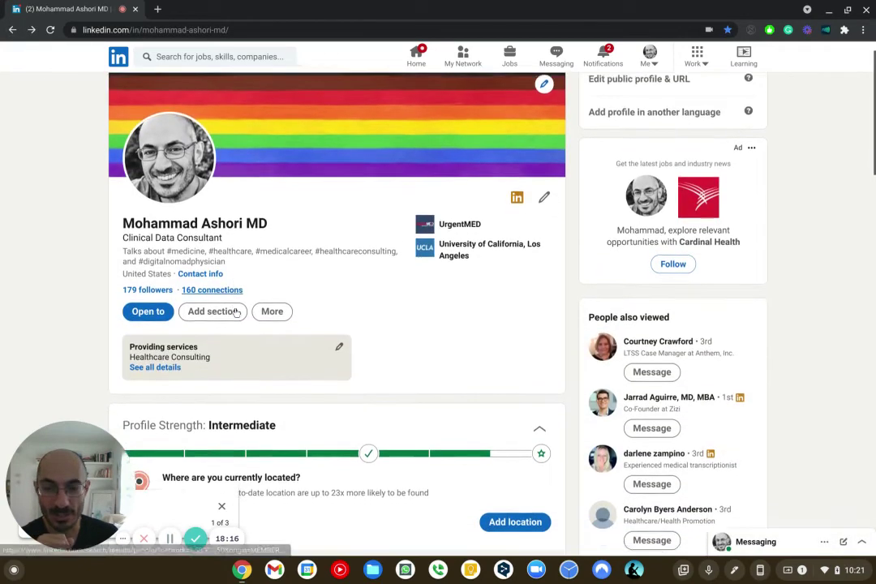
scroll(236, 309, down, 20)
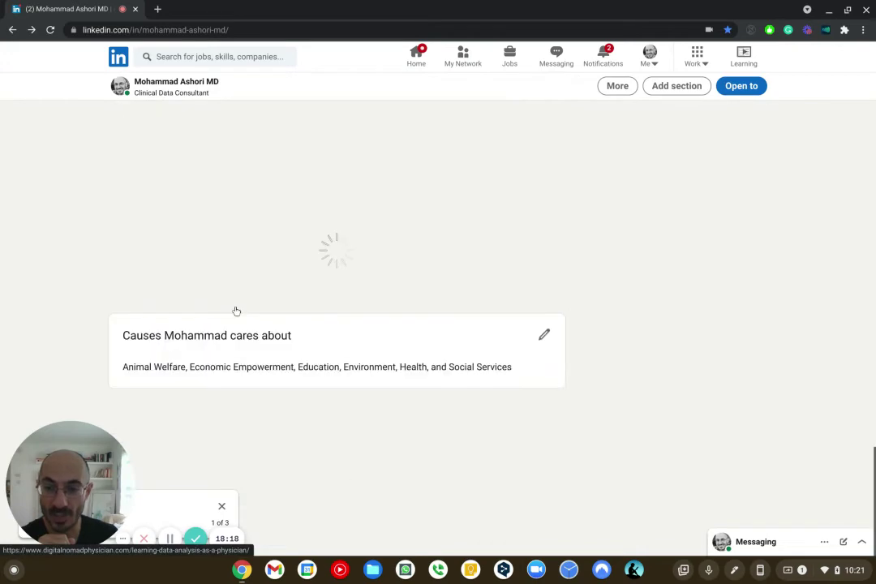
scroll(237, 311, down, 12)
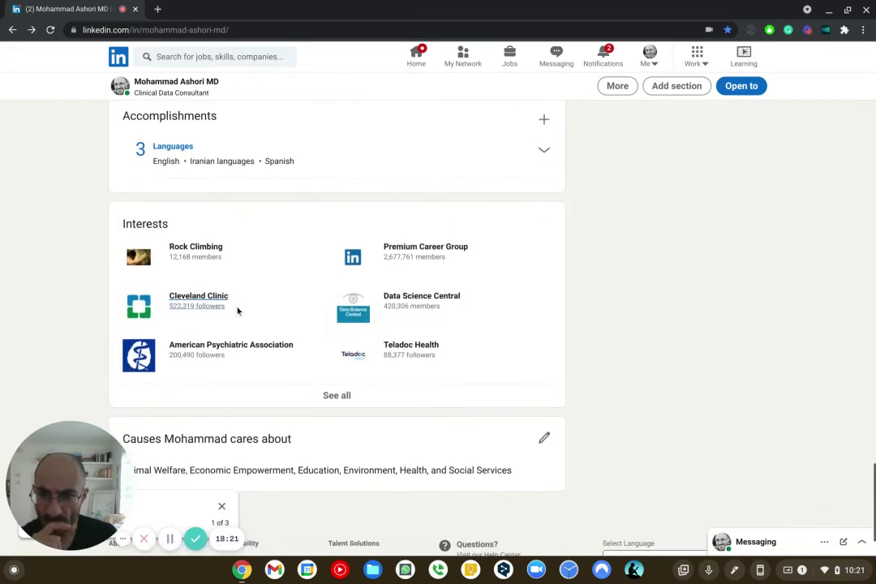
scroll(172, 232, up, 1)
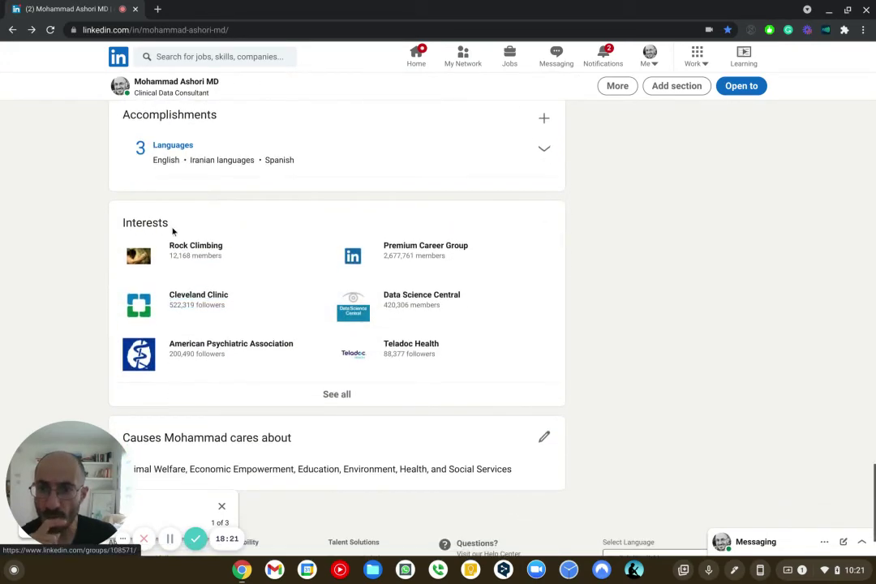
click(337, 394)
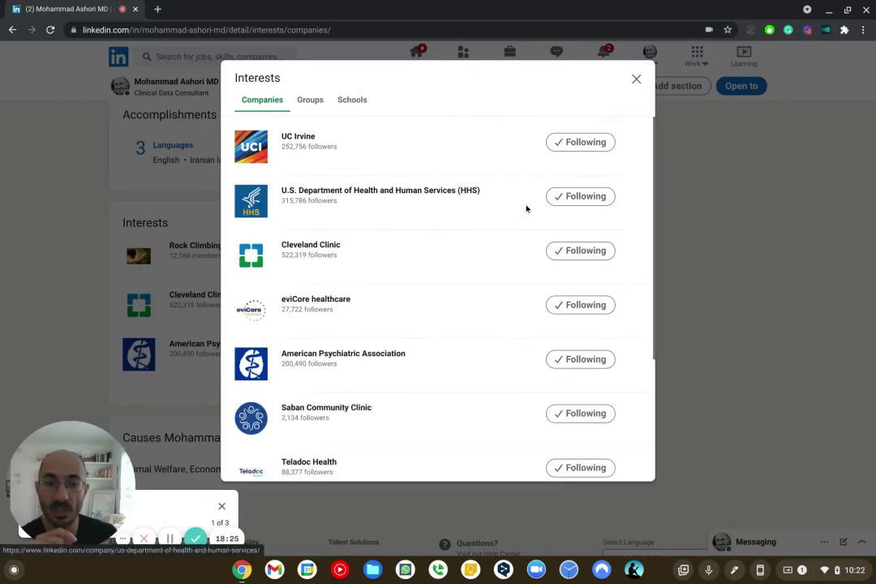
scroll(573, 381, down, 3)
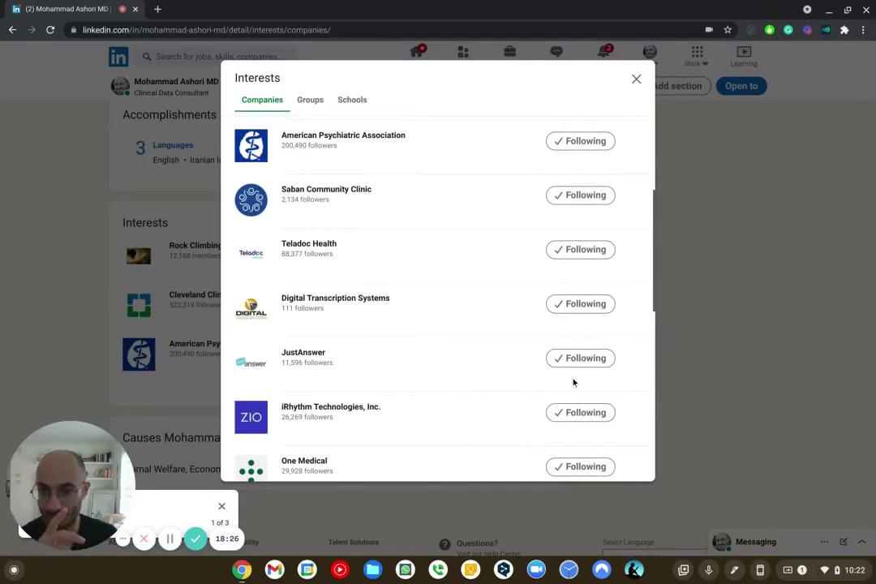
scroll(449, 434, down, 5)
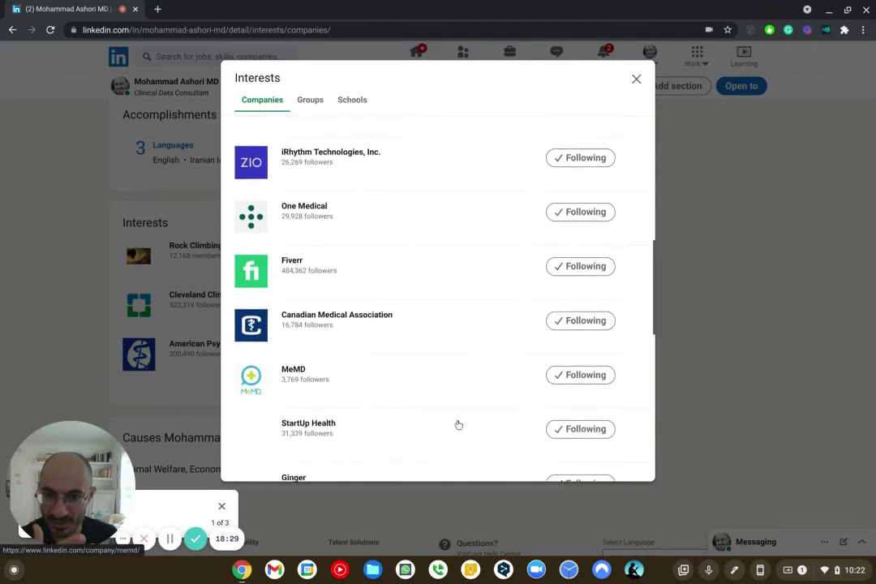
click(636, 79)
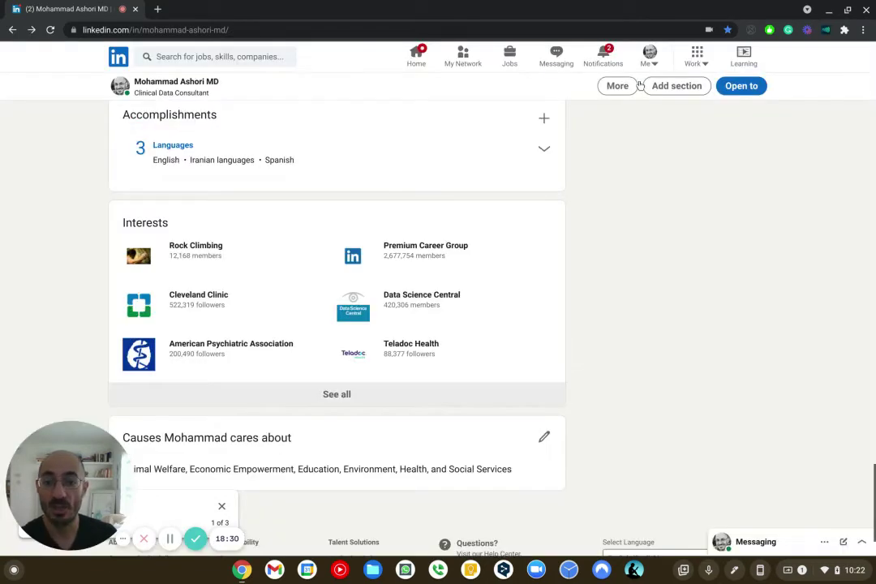
- Reopen the full Interests list and look through the groups joined
click(341, 396)
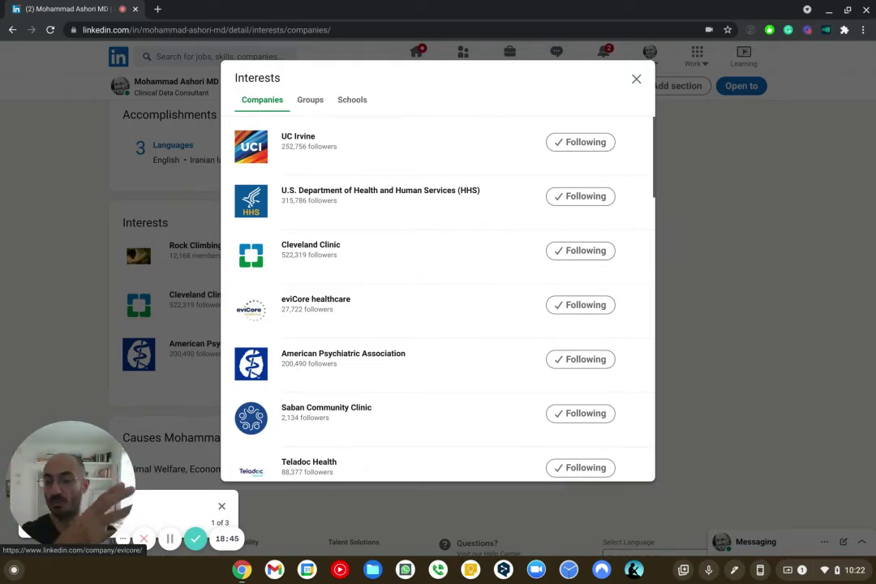
click(313, 102)
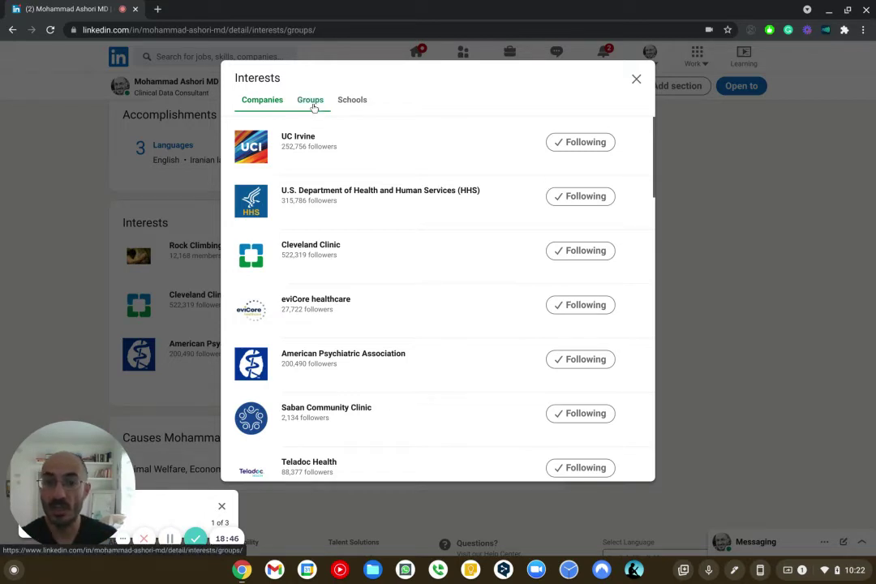
scroll(309, 332, down, 1)
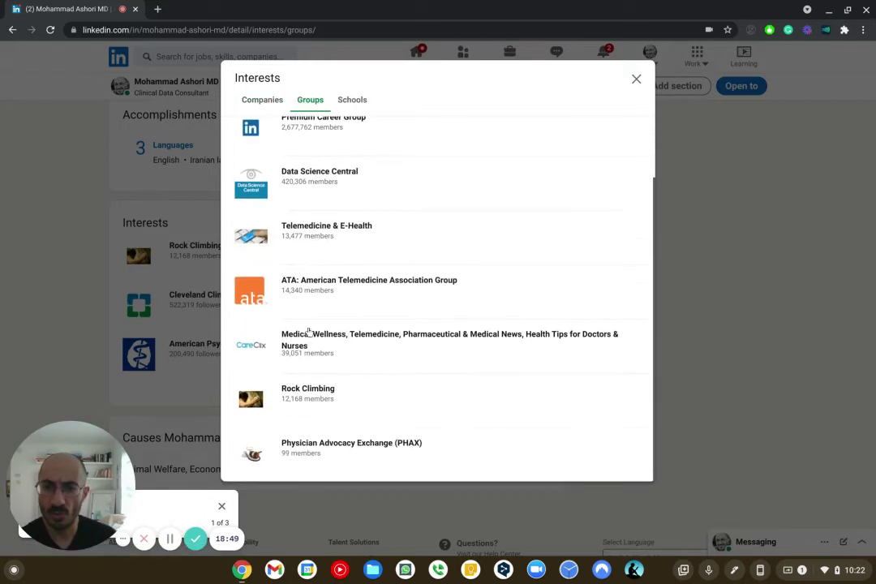
scroll(333, 144, up, 1)
- Unfollow the schools UC Irvine and Rolling Hills Prep School in the Interests list and close it
click(353, 102)
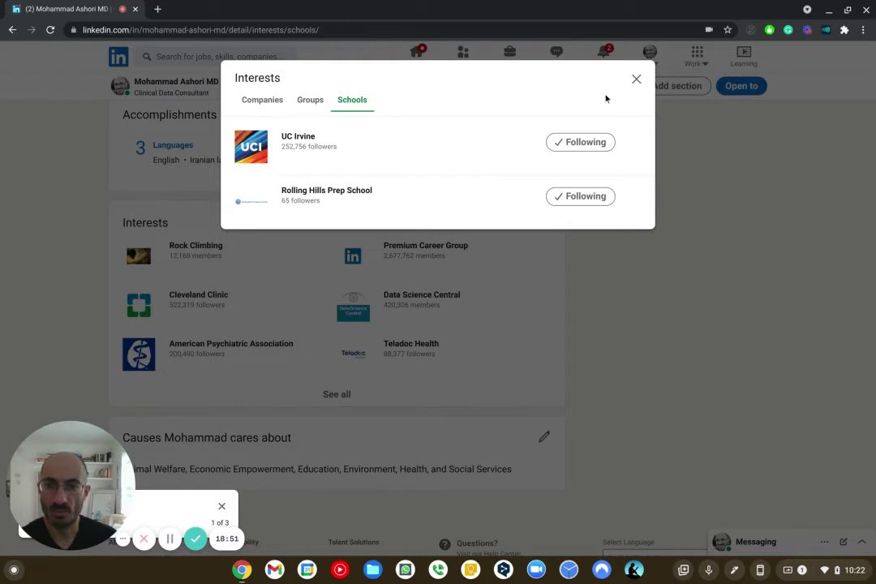
click(598, 144)
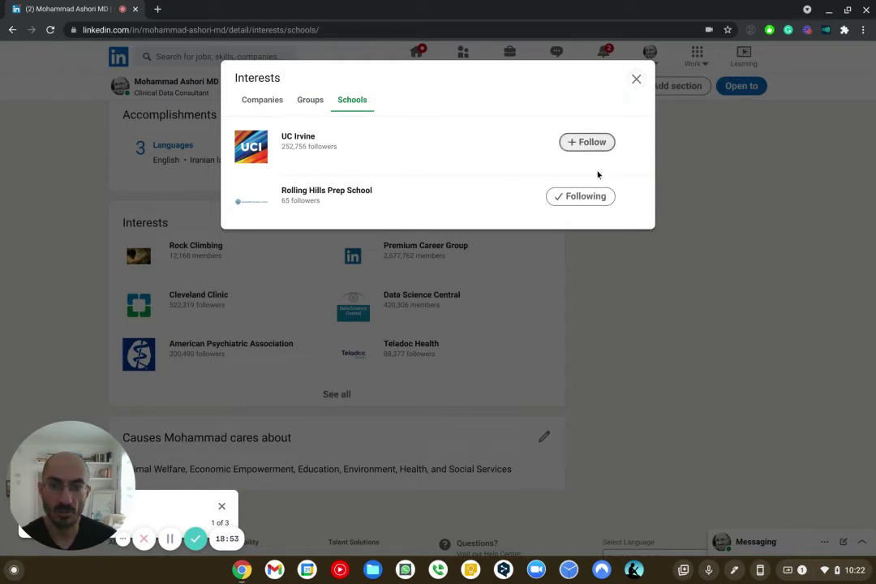
click(584, 197)
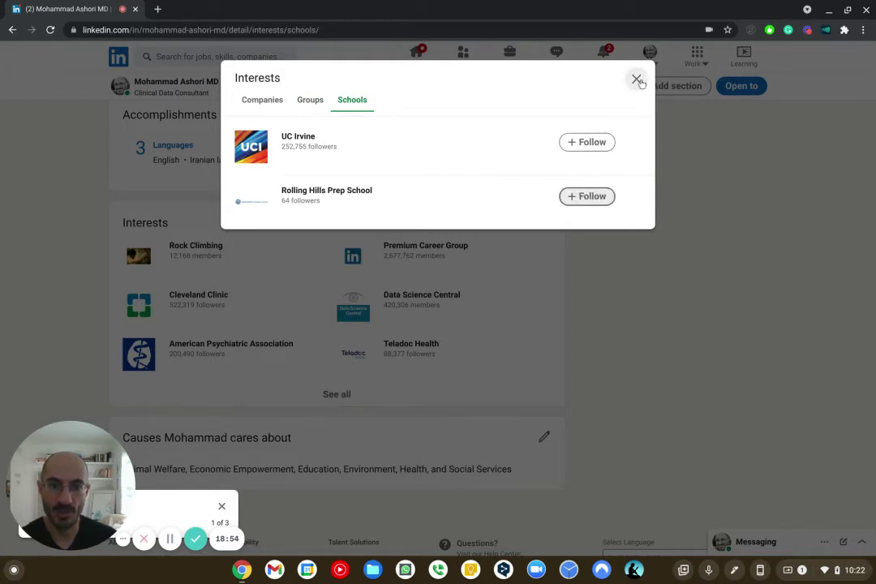
click(637, 80)
- Check the available options for the causes cared about and close the form without changes
scroll(342, 323, down, 1)
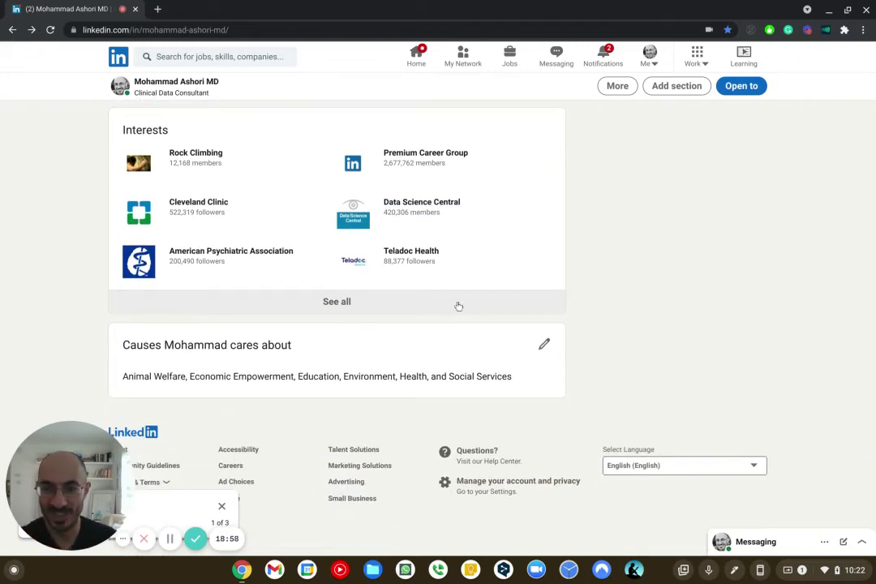
click(542, 343)
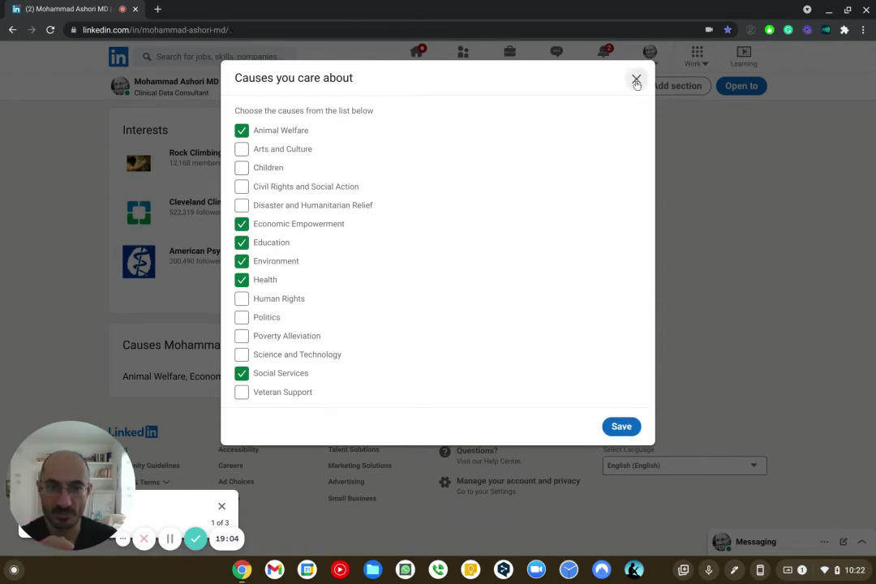
click(636, 80)
- Review the Accomplishments, Skills & endorsements, and Licenses & certifications sections, working back up from the end of the profile
scroll(348, 414, up, 1)
scroll(348, 414, up, 2)
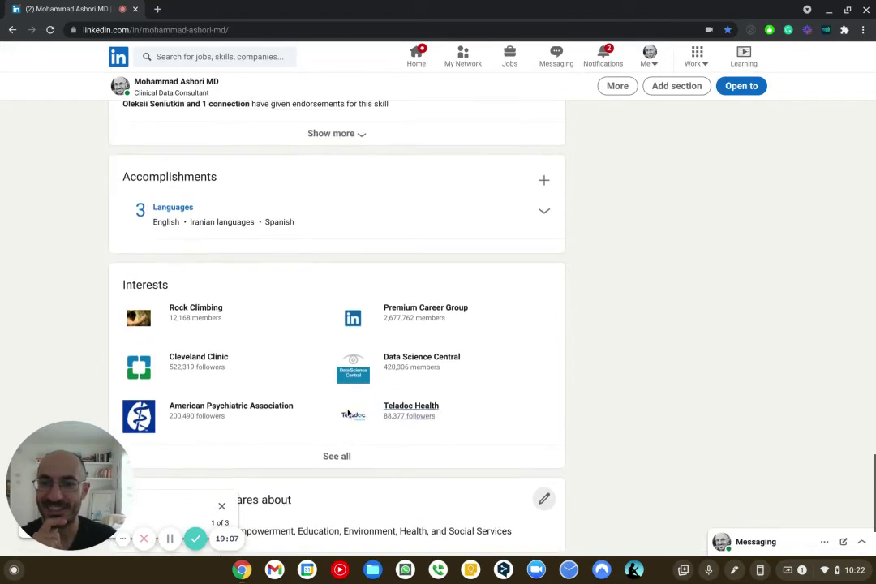
scroll(332, 253, up, 1)
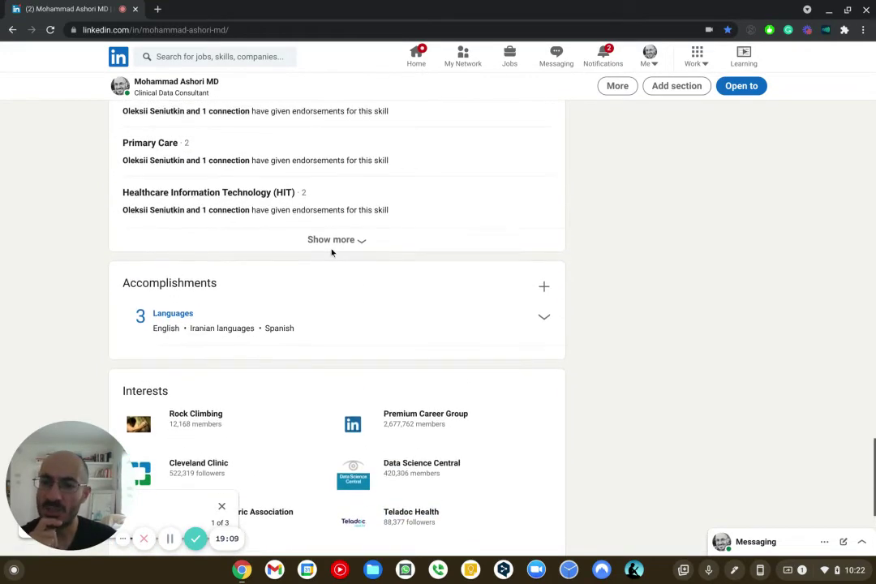
scroll(315, 272, up, 1)
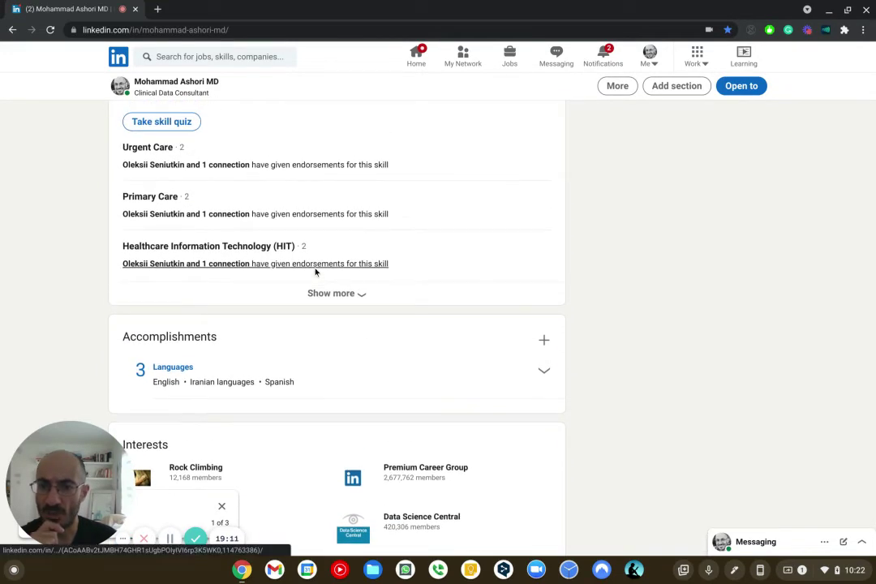
scroll(315, 271, up, 1)
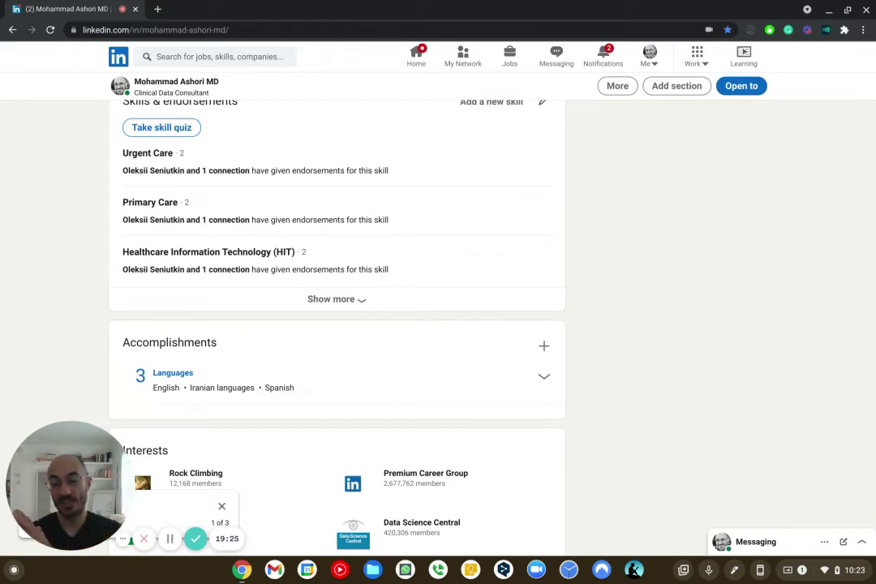
scroll(319, 399, up, 3)
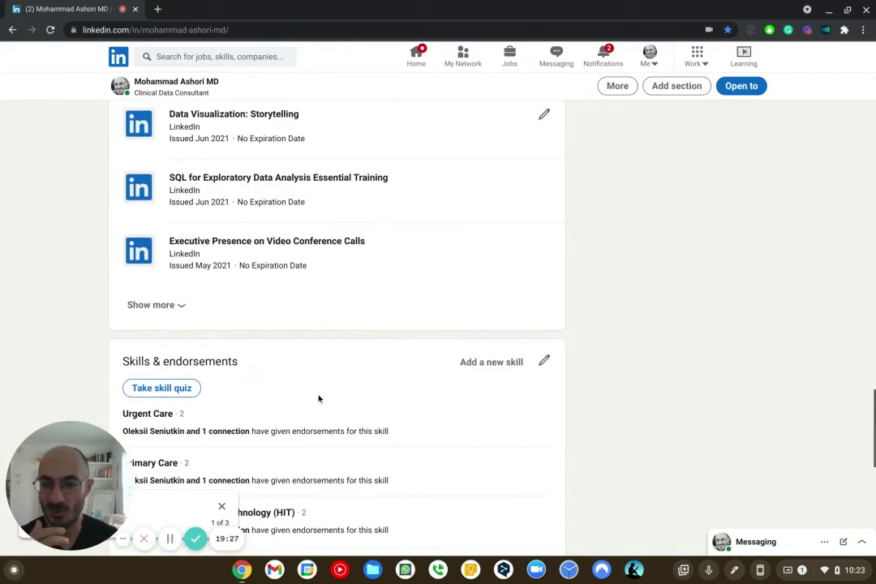
scroll(319, 399, down, 1)
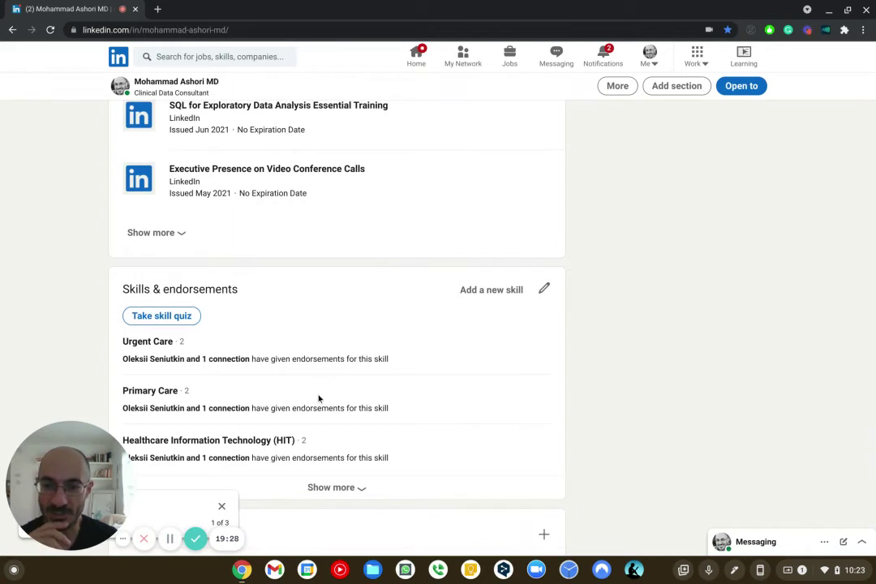
scroll(319, 399, up, 3)
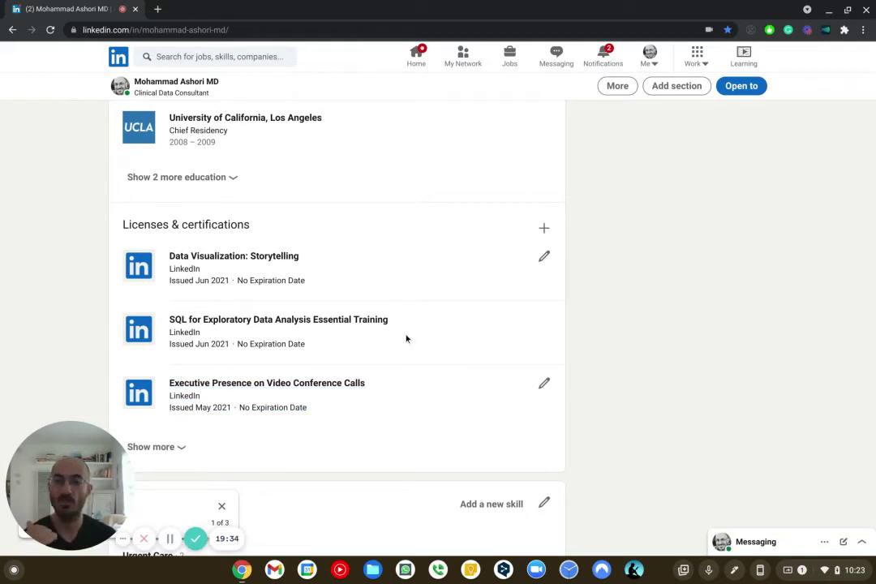
- Open a blank license or certification form, check its credential ID and URL fields, and close it without saving
click(543, 228)
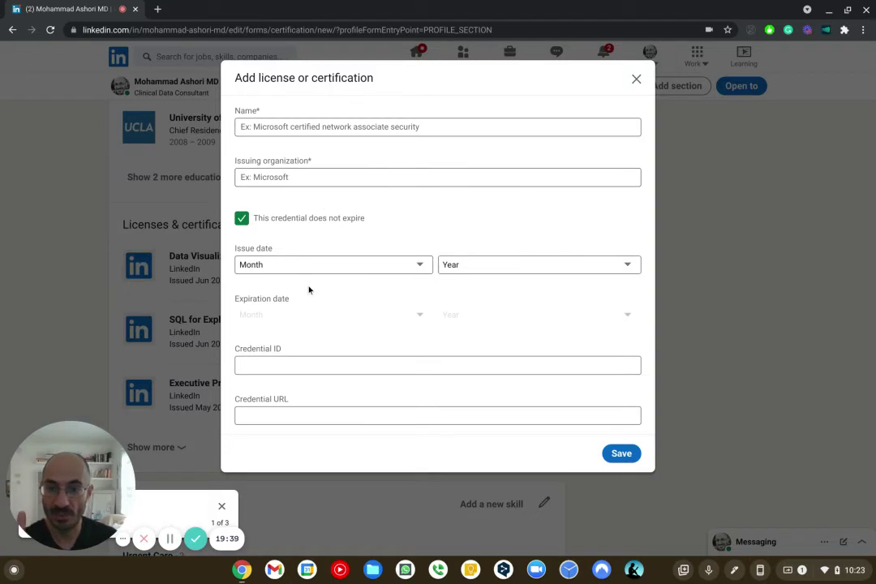
click(273, 363)
click(275, 414)
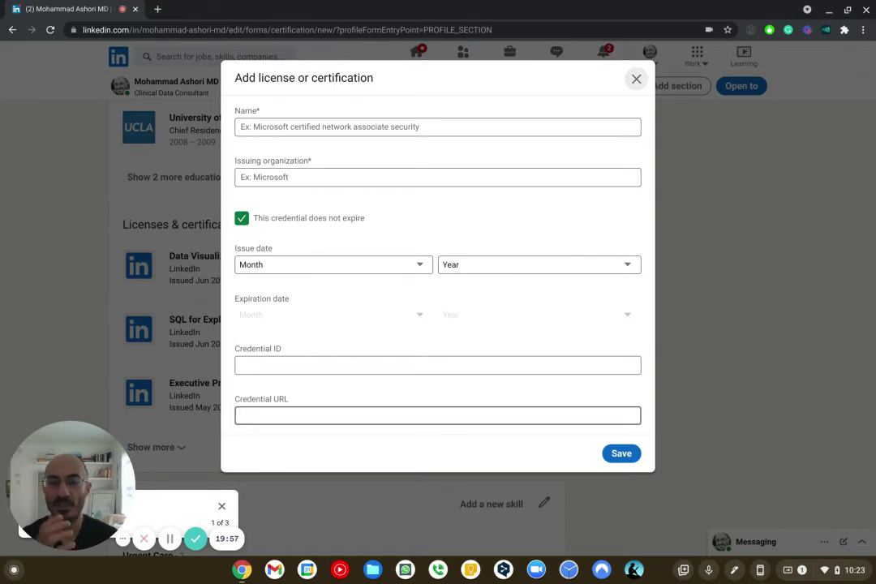
click(636, 78)
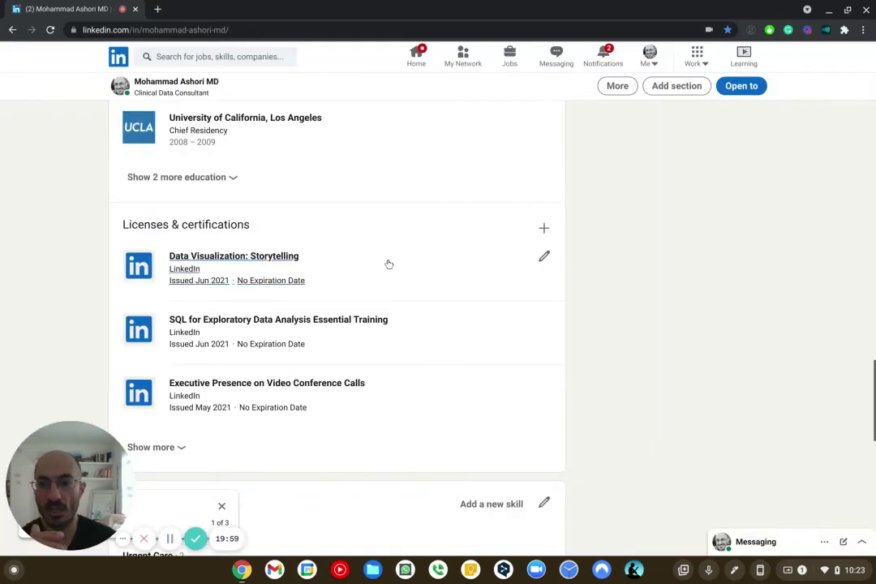
- Expand the Licenses & certifications list and review the board certification, residency completion and physician license entries
scroll(307, 323, up, 1)
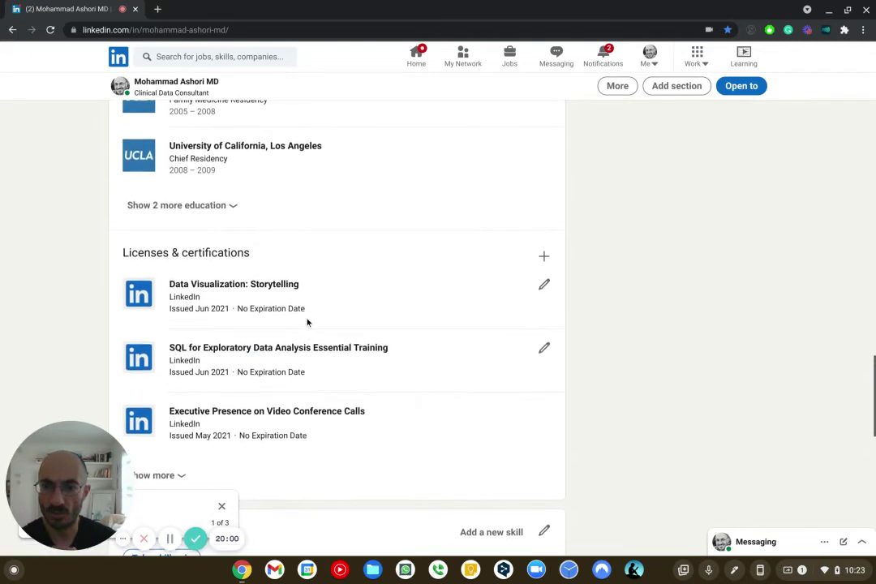
scroll(407, 314, down, 2)
click(178, 426)
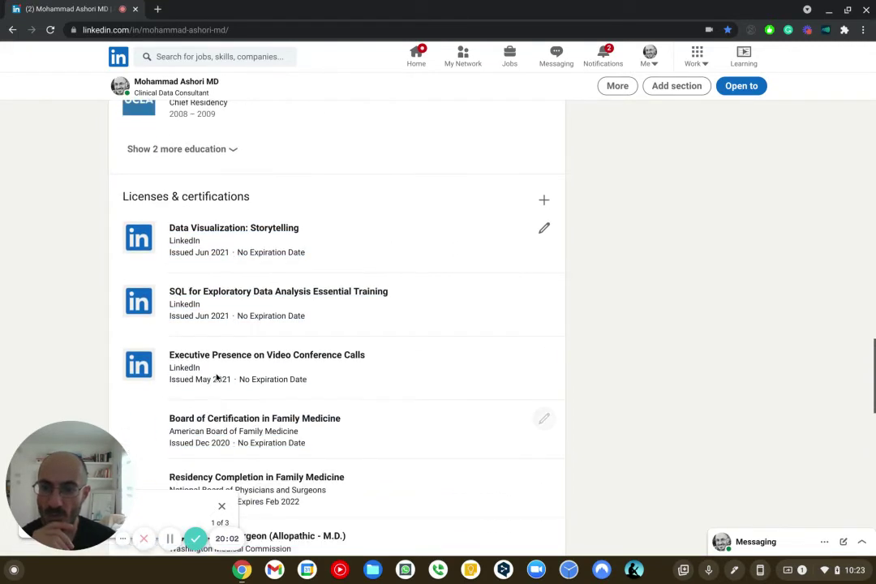
scroll(294, 331, down, 2)
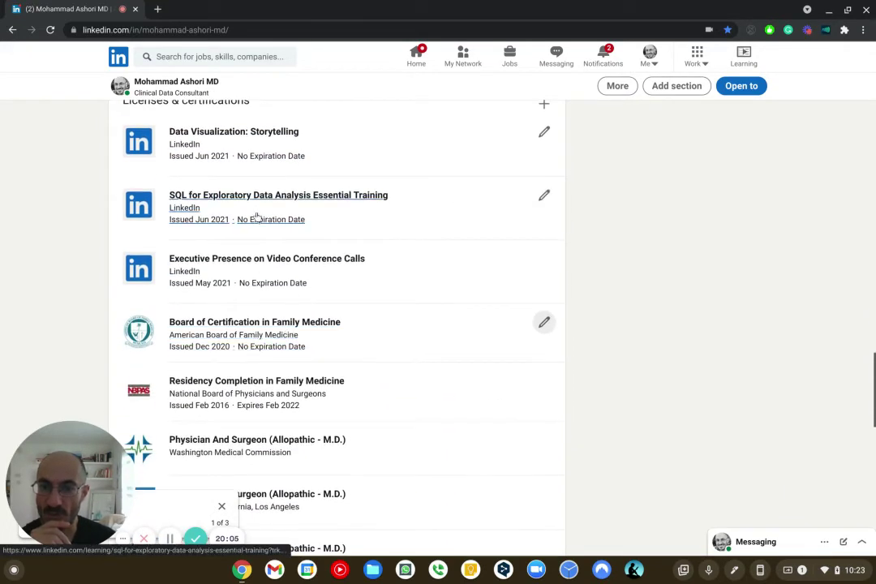
- Review the course certificates and medical licenses under Licenses & certifications, then work back up through the Education and Experience sections
scroll(276, 227, up, 1)
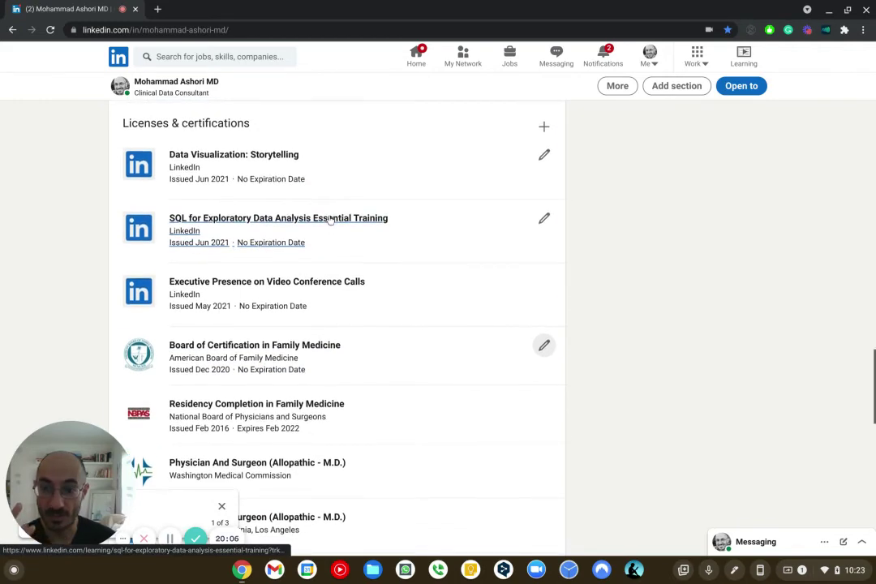
scroll(329, 221, up, 1)
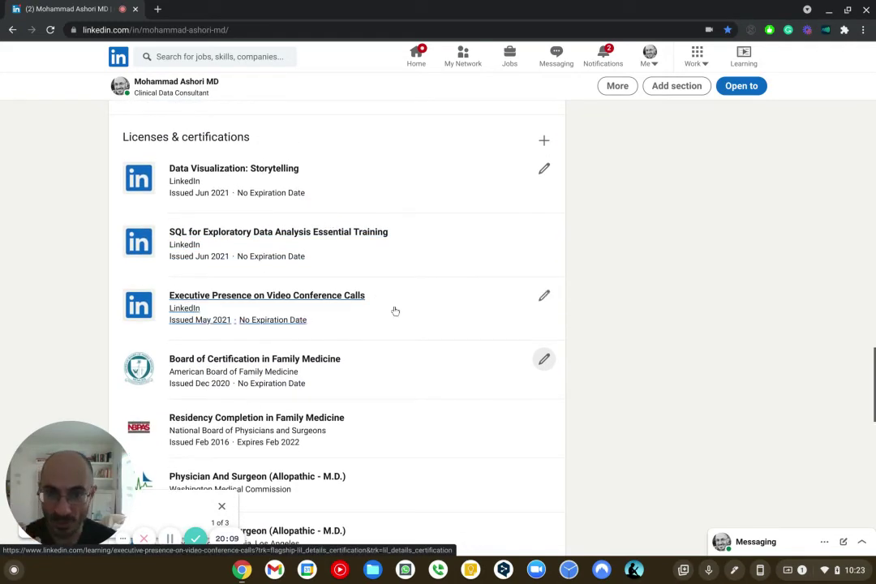
scroll(358, 332, down, 2)
scroll(358, 332, up, 4)
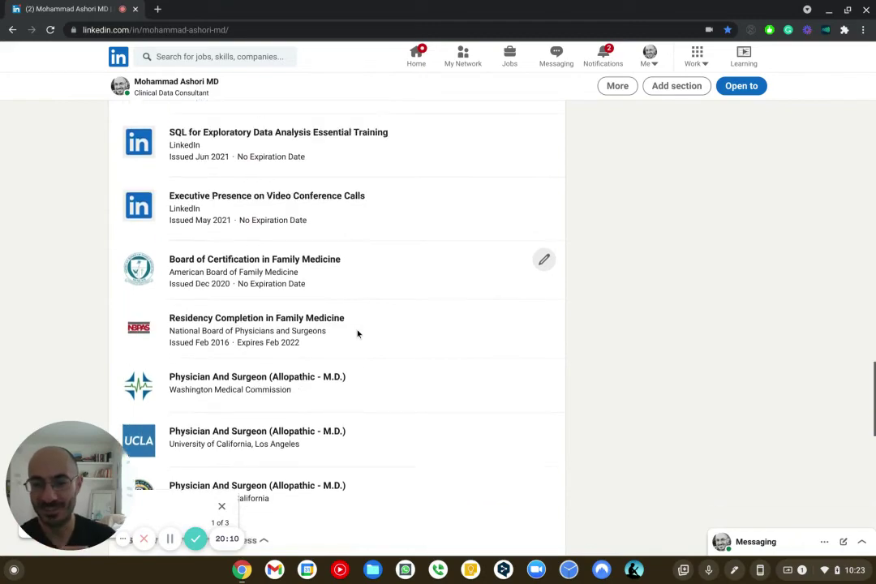
scroll(357, 334, down, 2)
scroll(362, 331, up, 5)
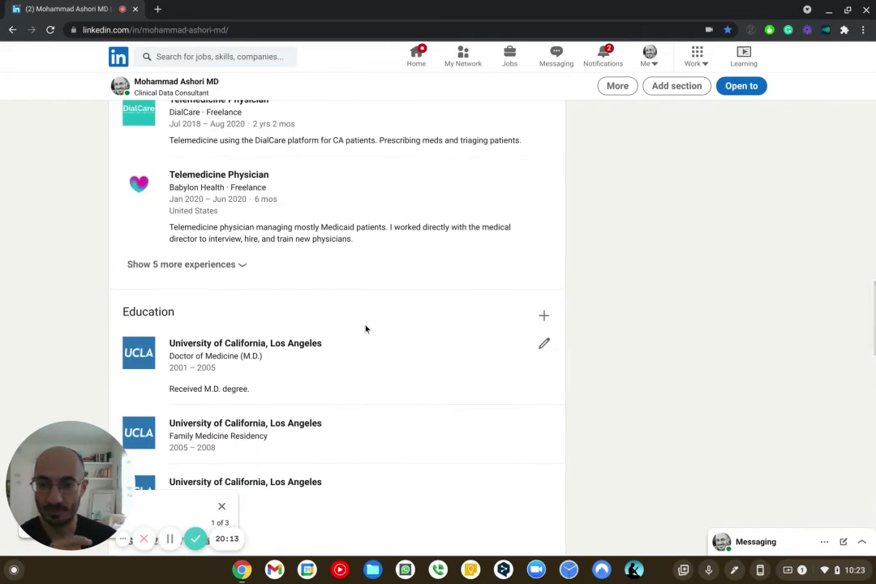
scroll(365, 329, up, 5)
scroll(366, 329, up, 7)
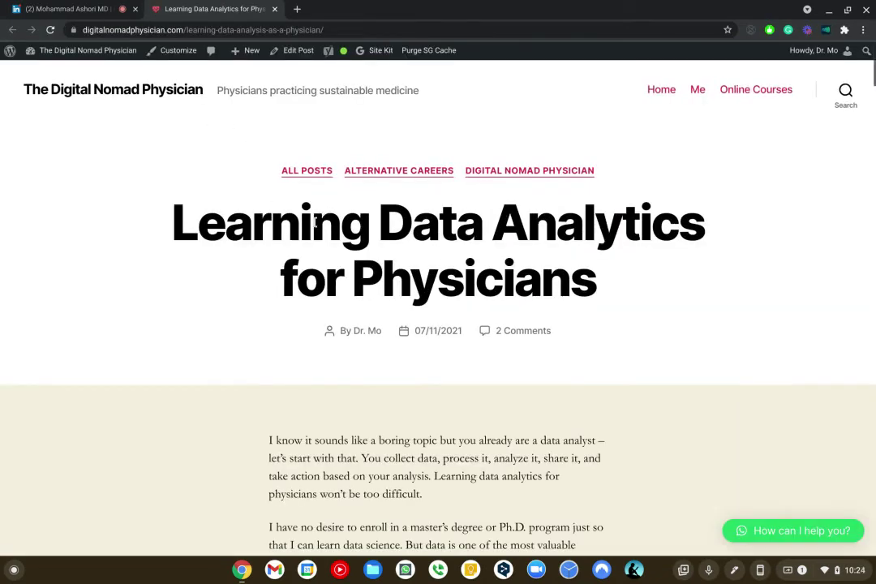
- Skim the blog article "Learning Data Analytics for Physicians" down to its end and return to the LinkedIn profile
scroll(442, 290, down, 15)
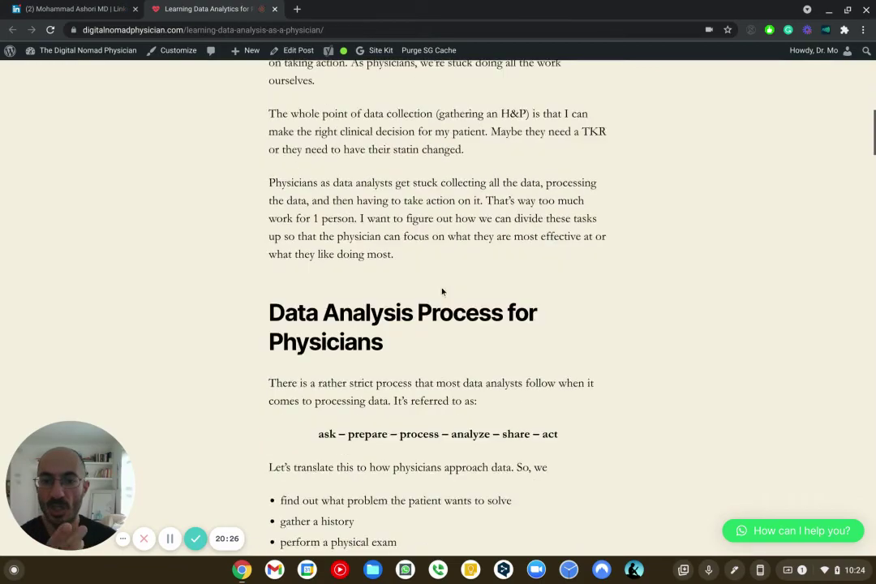
scroll(442, 290, down, 7)
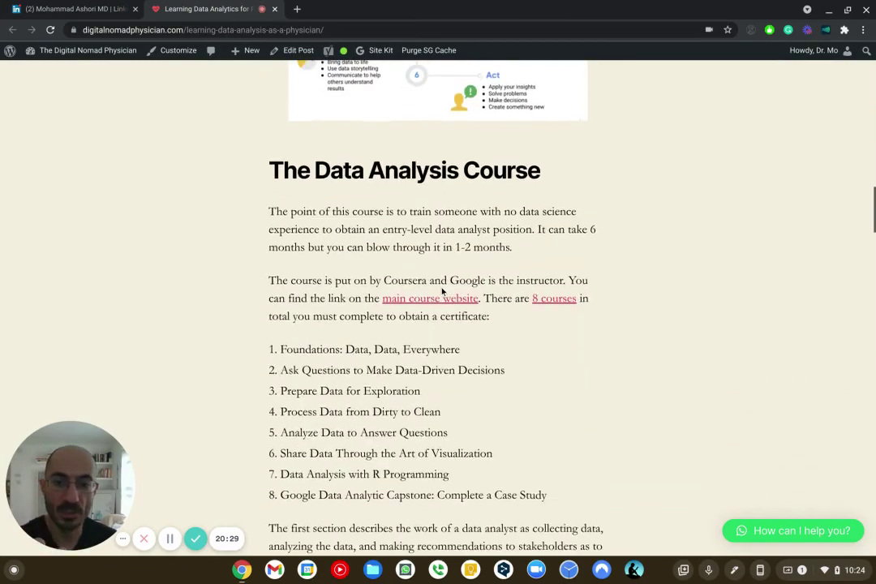
scroll(439, 284, down, 20)
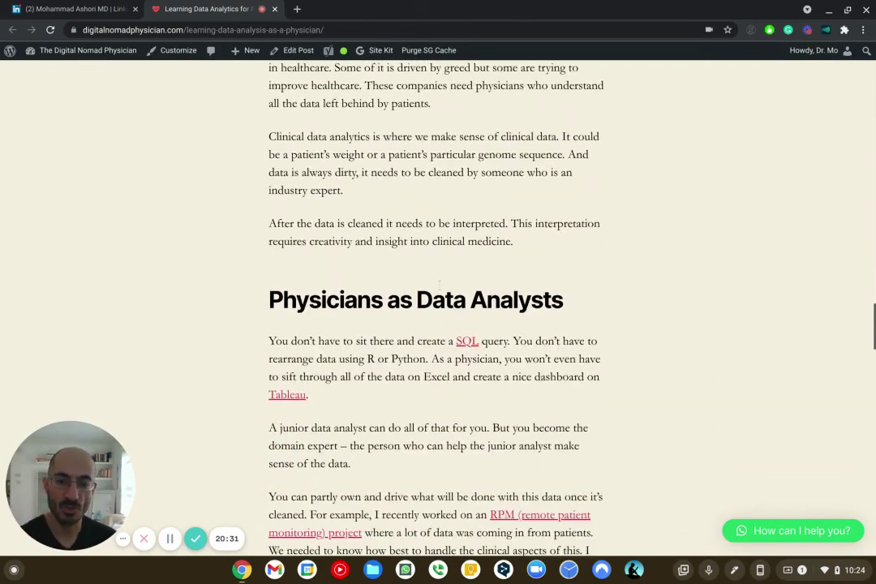
scroll(442, 285, down, 4)
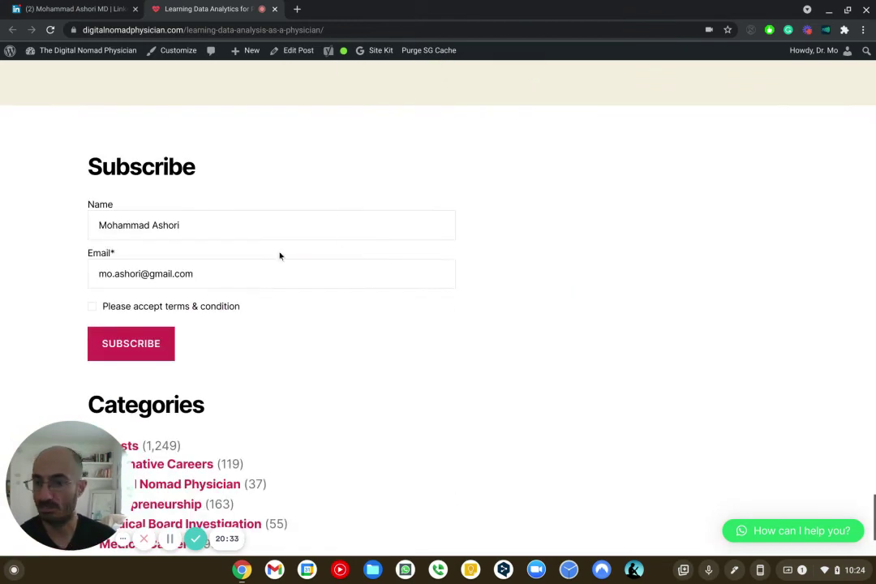
click(81, 9)
scroll(293, 219, up, 6)
scroll(286, 242, up, 9)
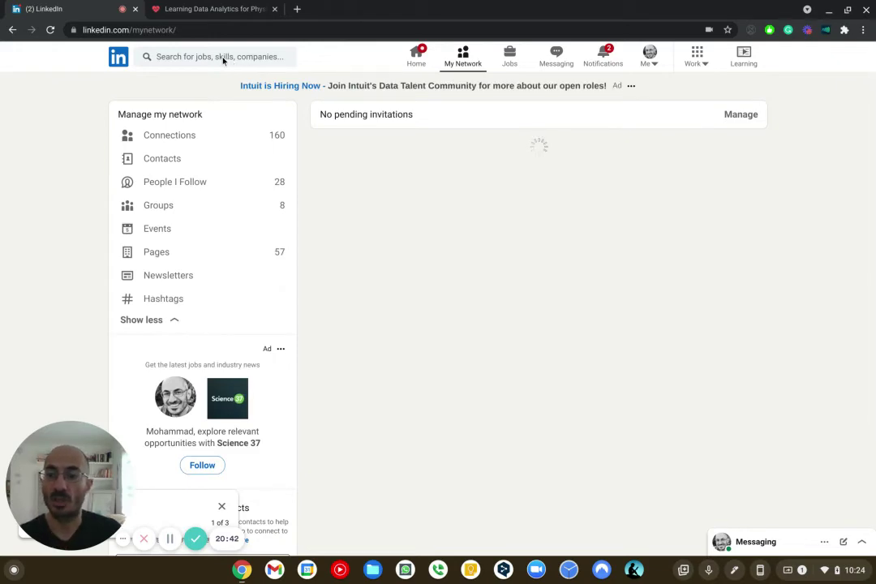
- Search LinkedIn for "family medicine" and narrow the results to People
click(223, 58)
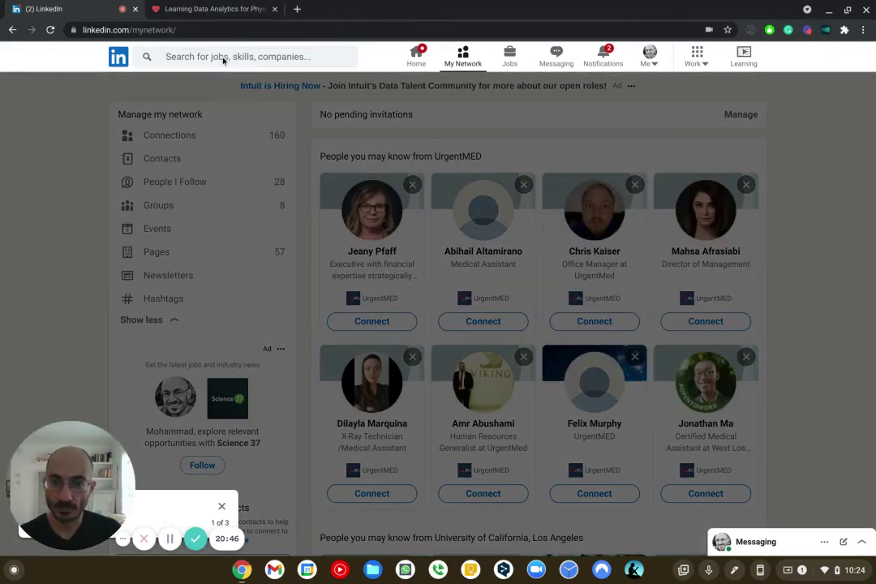
text(fa)
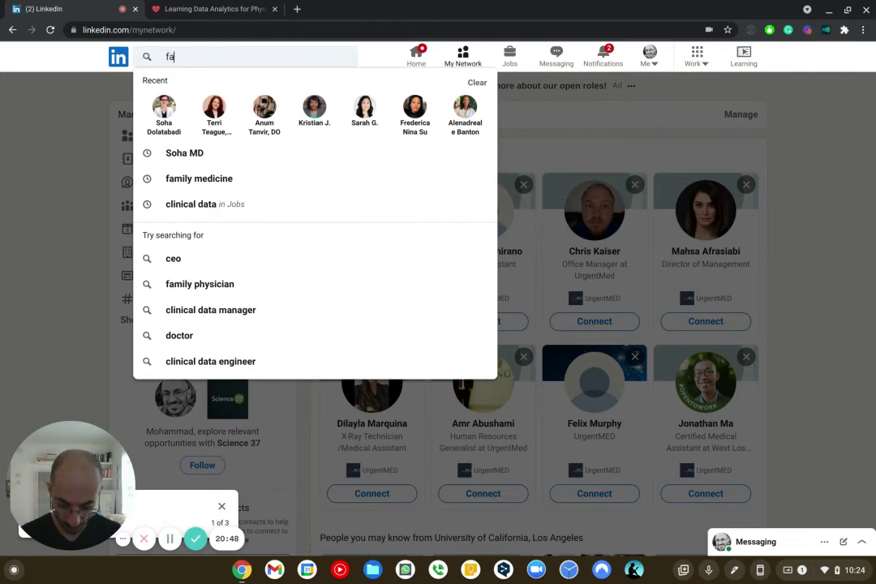
text(mily medicine)
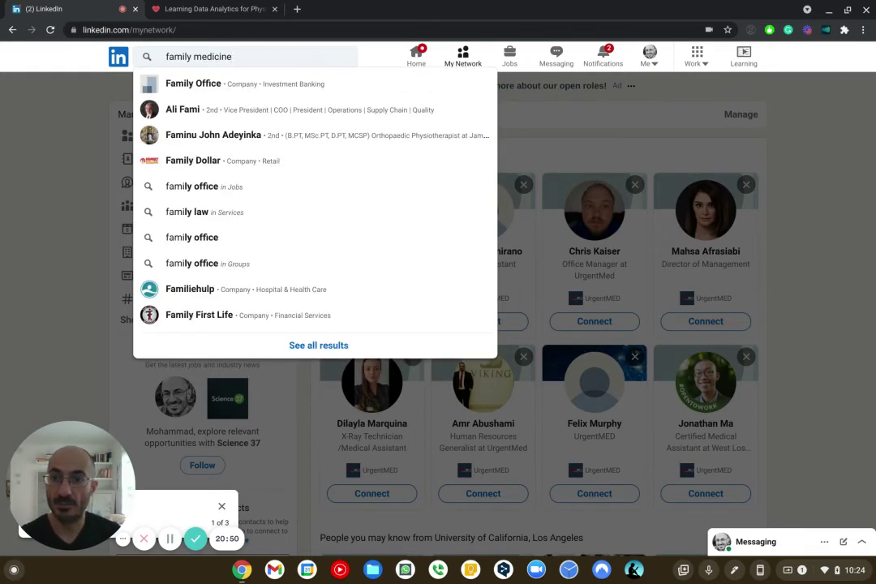
key(Return)
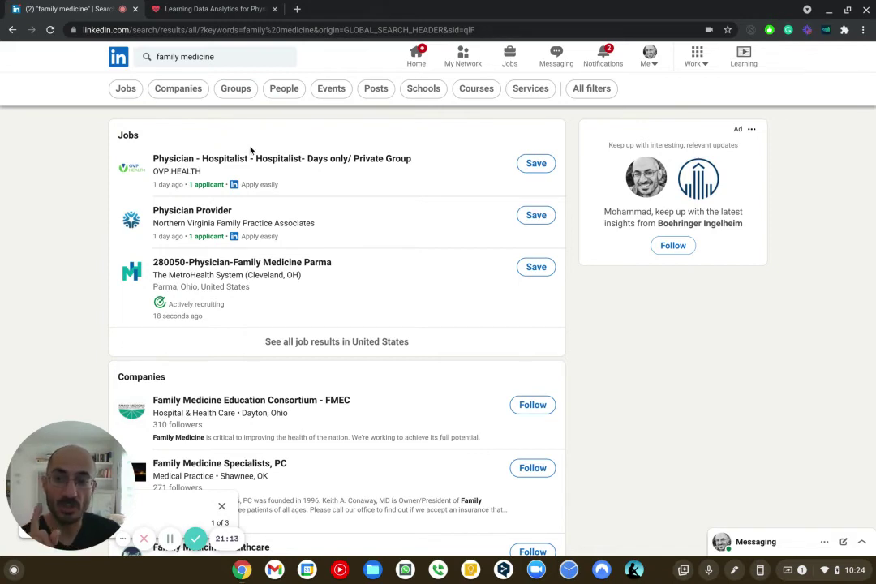
click(277, 91)
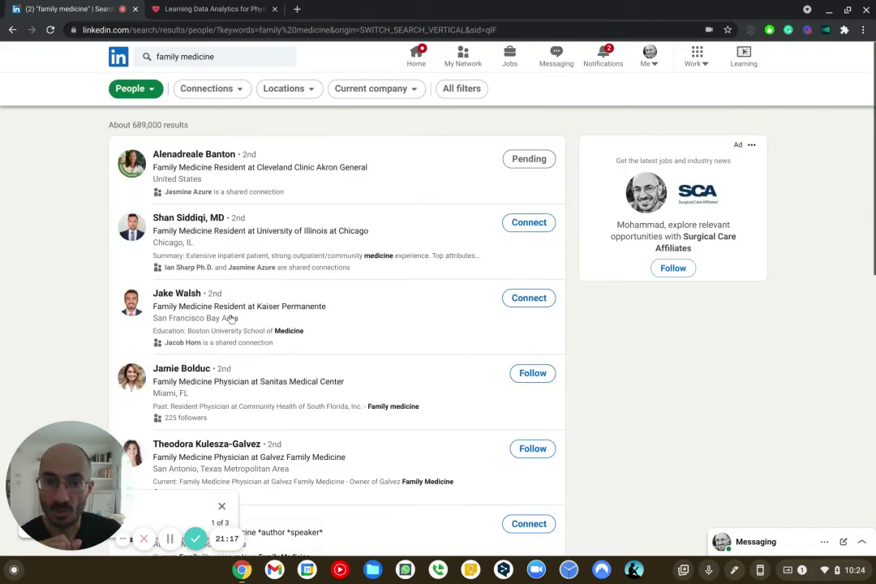
- Send a connection invitation without a note to the family medicine physician with a CAQ in Hospice and Palliative Care Medicine
scroll(283, 290, down, 1)
scroll(581, 319, down, 3)
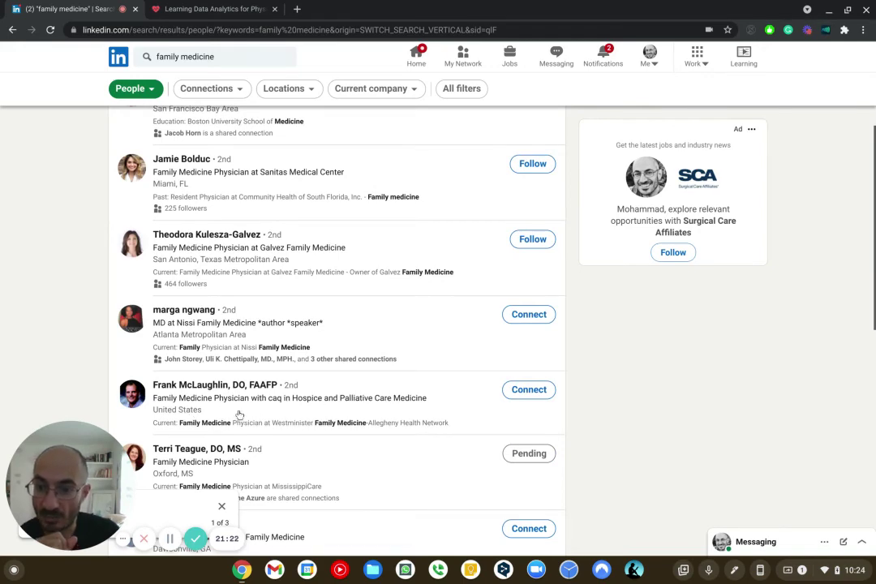
click(511, 390)
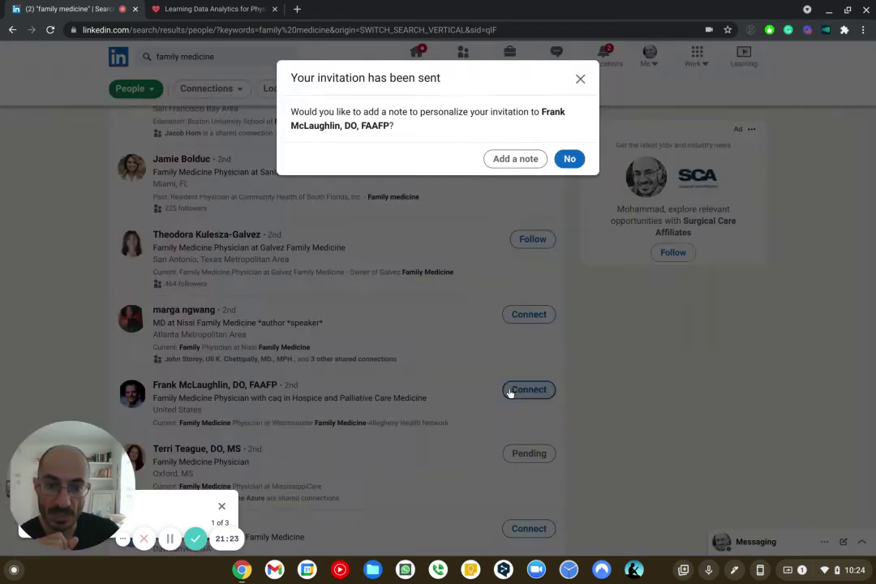
click(571, 159)
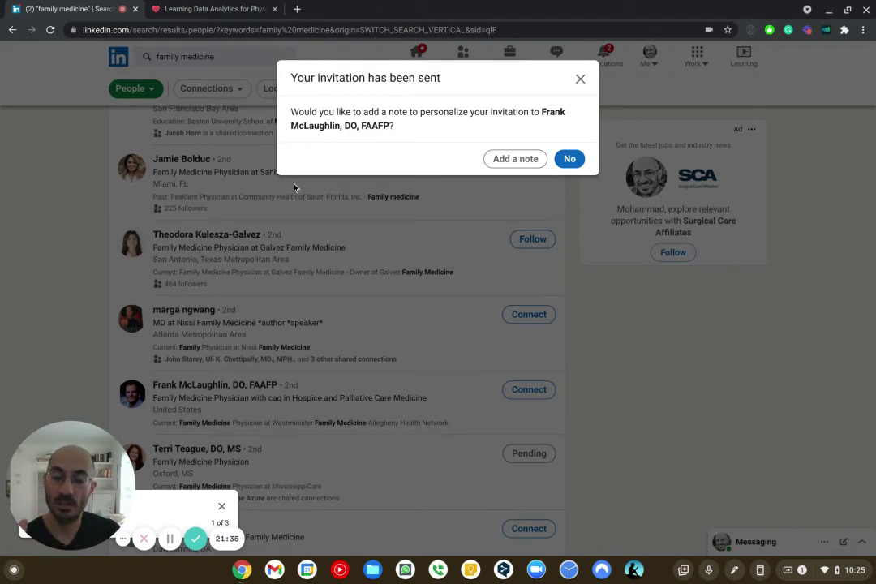
click(570, 159)
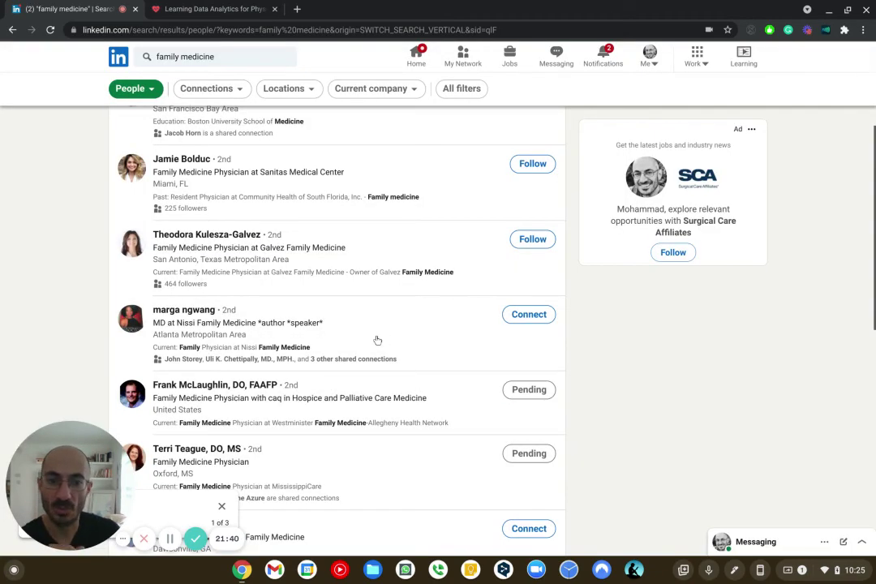
- Check the Locations, Current company and Connections filter options for the people results and close them without applying any
scroll(377, 340, up, 1)
scroll(377, 340, up, 1)
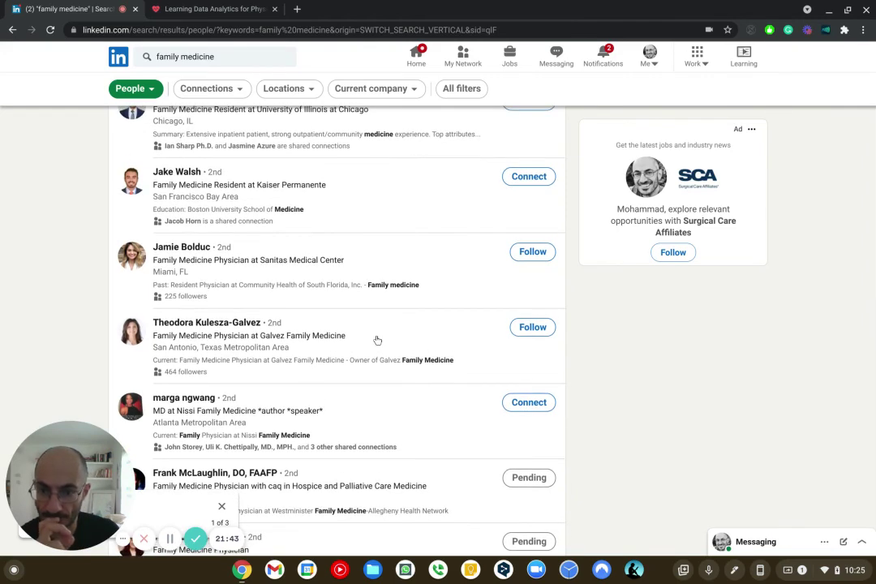
scroll(377, 340, up, 2)
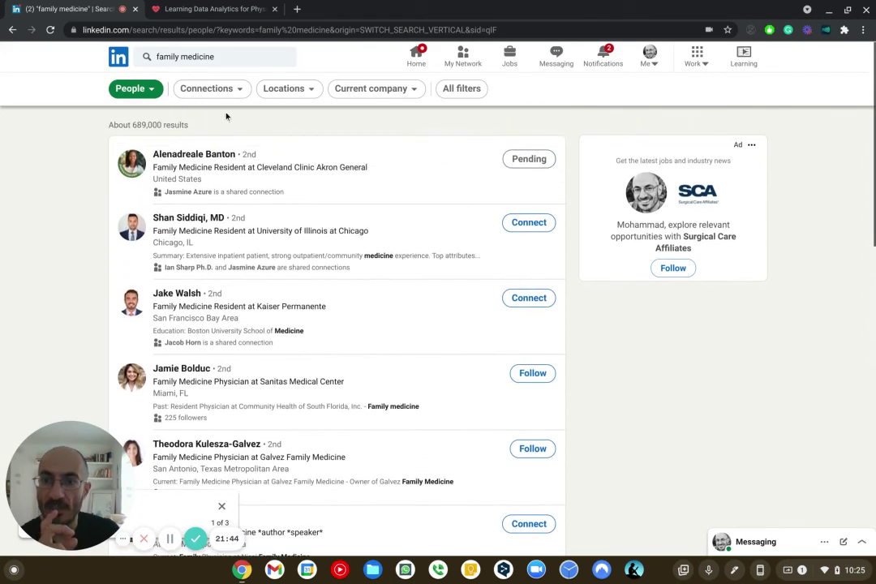
click(298, 98)
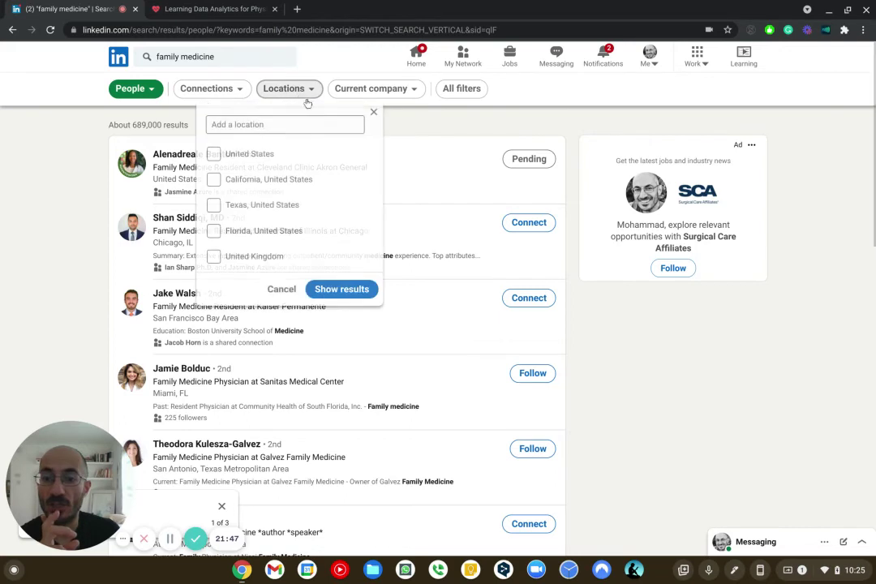
click(369, 91)
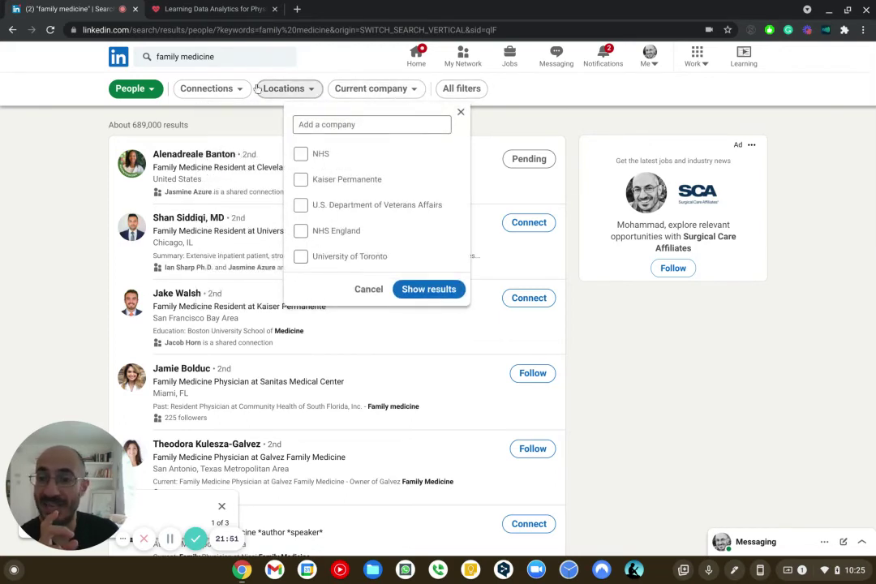
click(233, 92)
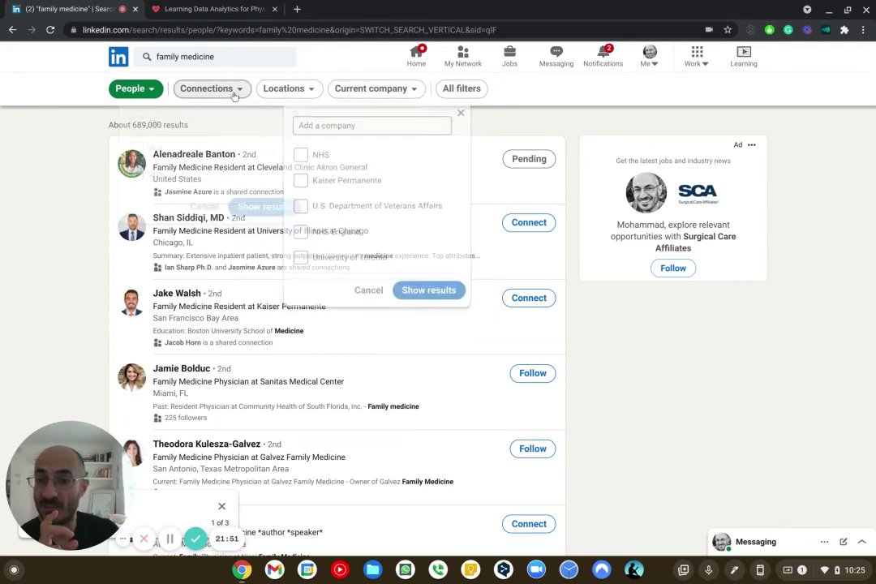
click(56, 188)
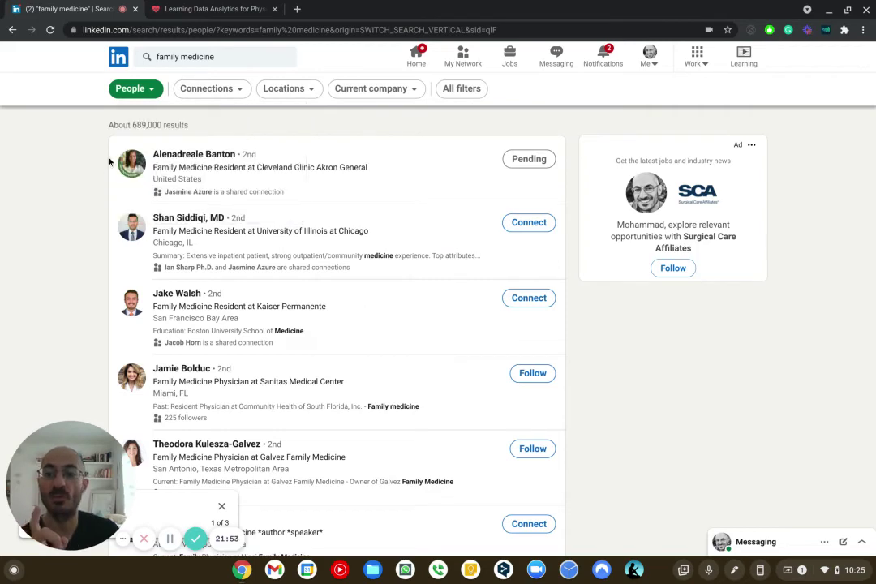
- Switch the "family medicine" search to Groups, checking the other result categories and keeping Groups selected
click(221, 57)
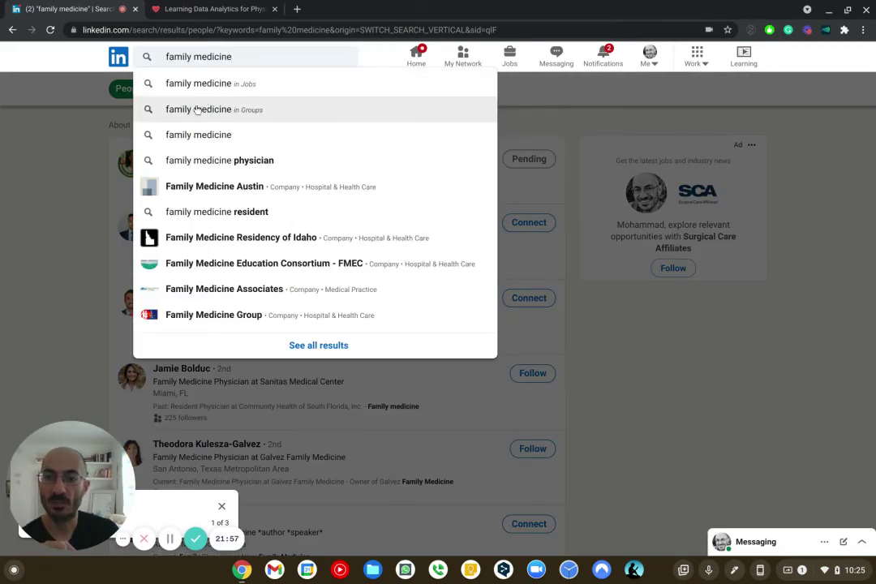
click(196, 110)
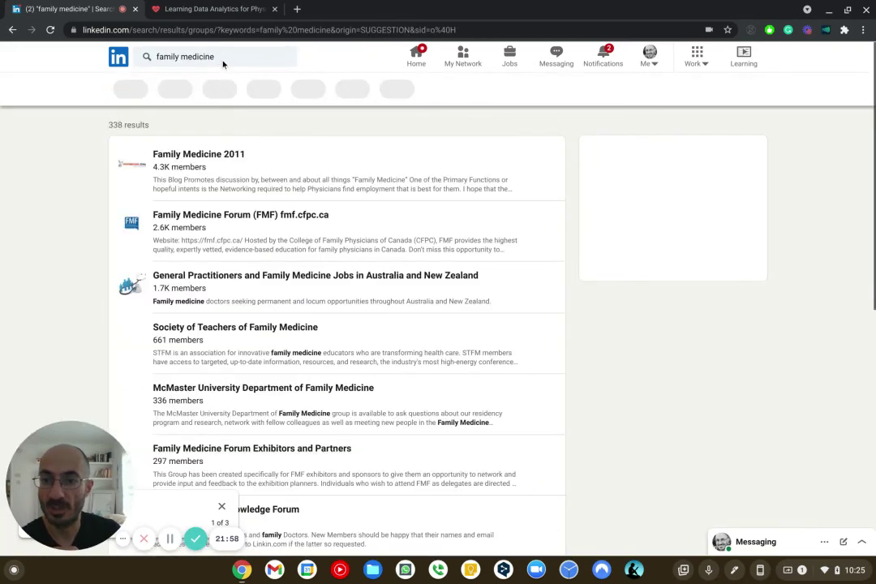
click(131, 89)
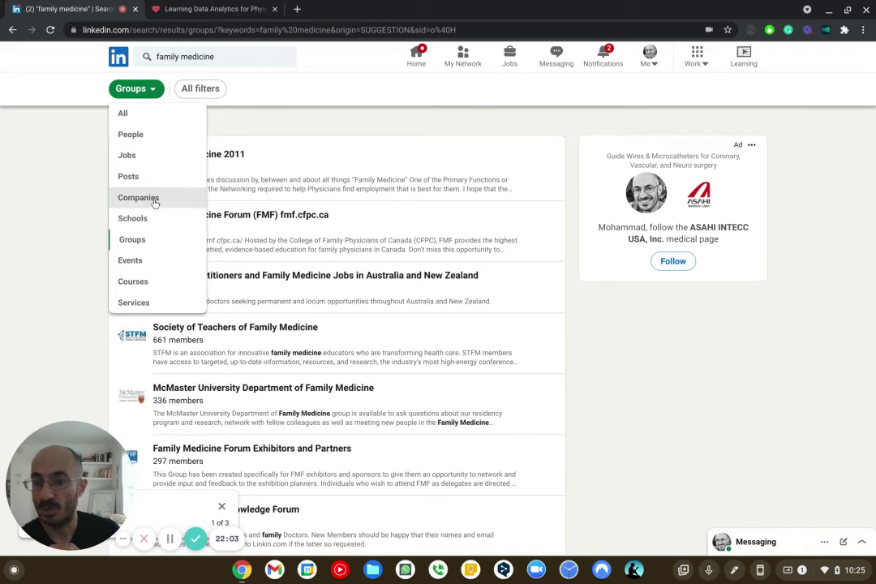
click(155, 245)
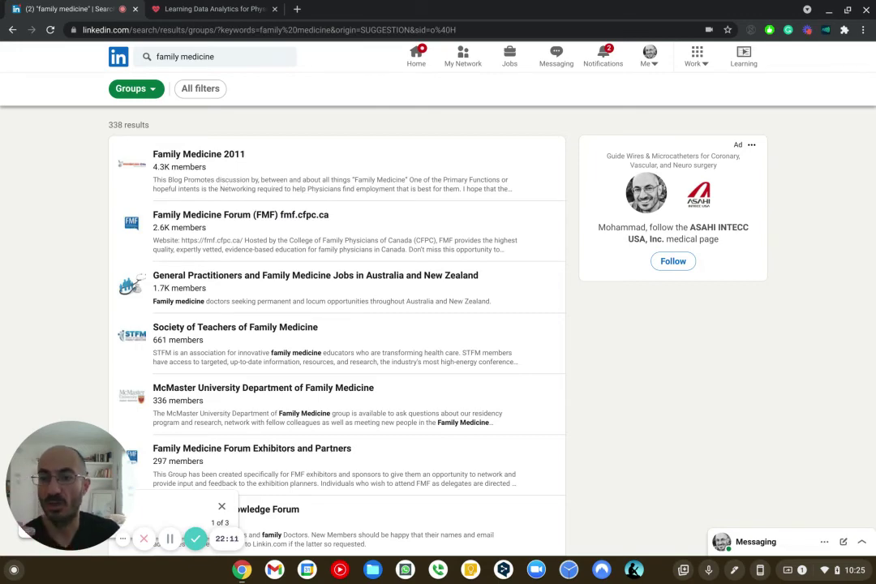
- Look through the family medicine groups, open Family Medicine 2011 and request to join it
scroll(229, 194, down, 3)
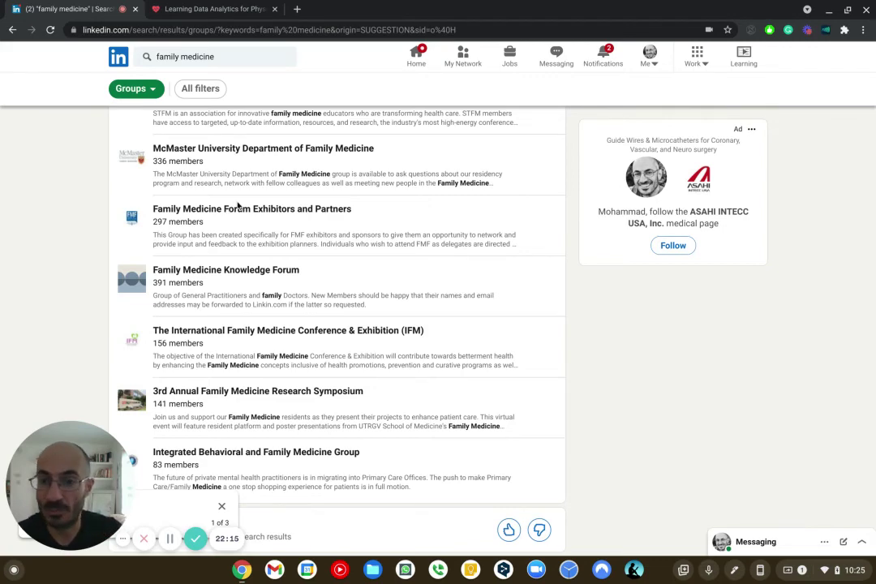
scroll(237, 206, up, 3)
click(209, 160)
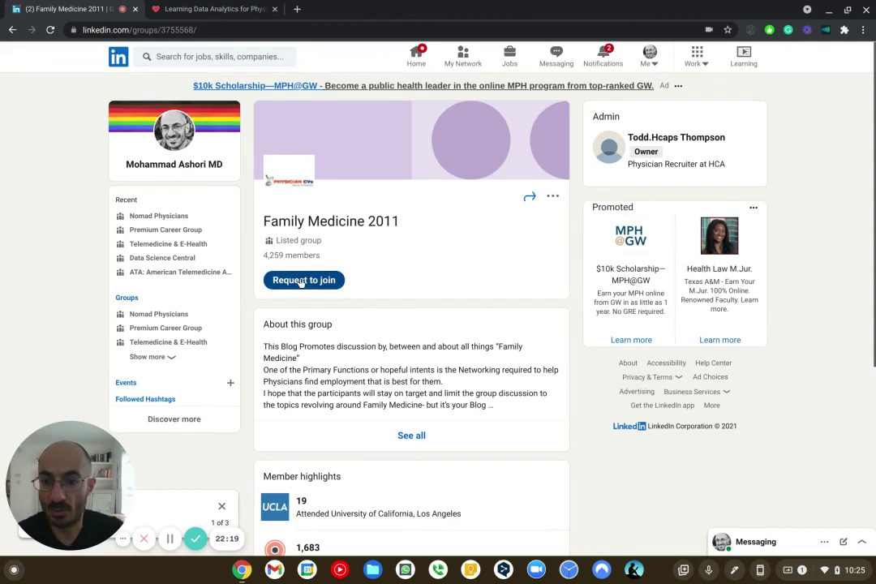
click(302, 281)
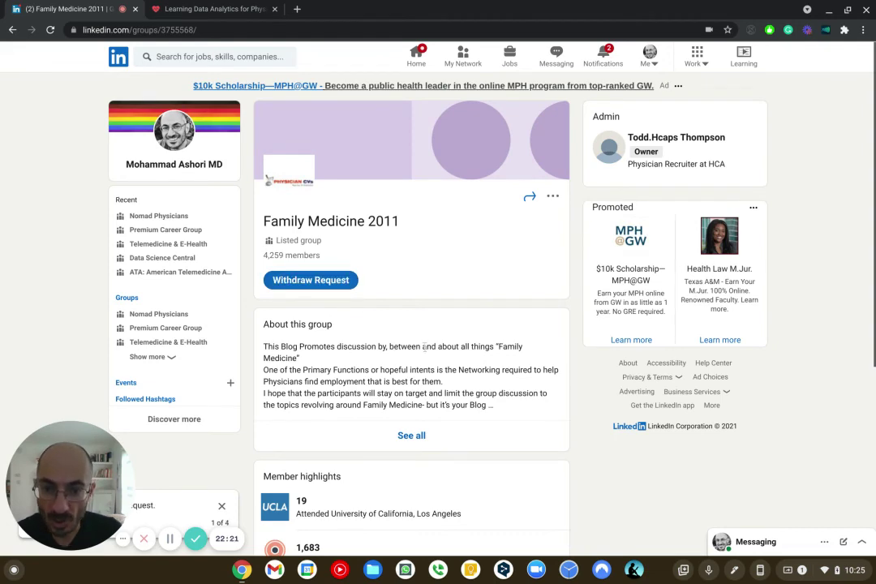
- Read the full description and rules of the Family Medicine 2011 group, close them and return to the group results
click(411, 435)
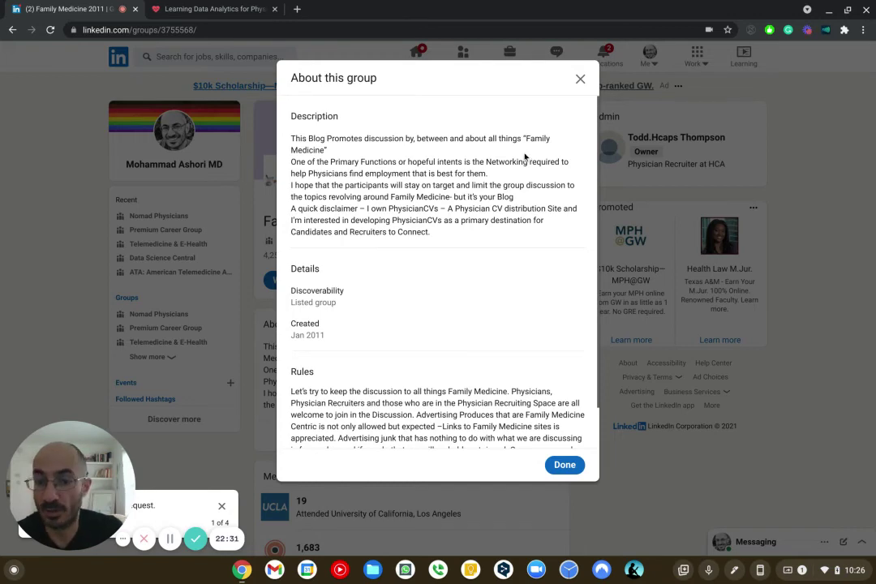
click(568, 93)
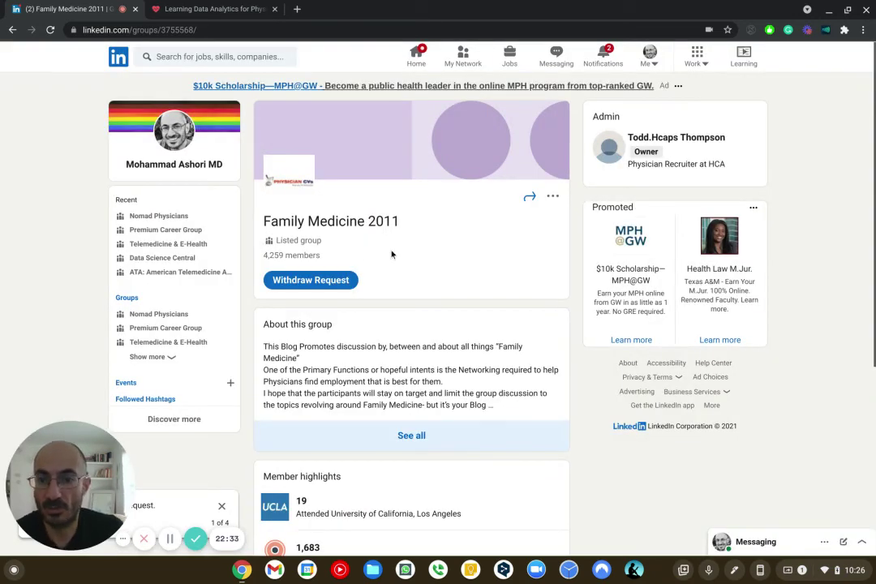
click(13, 29)
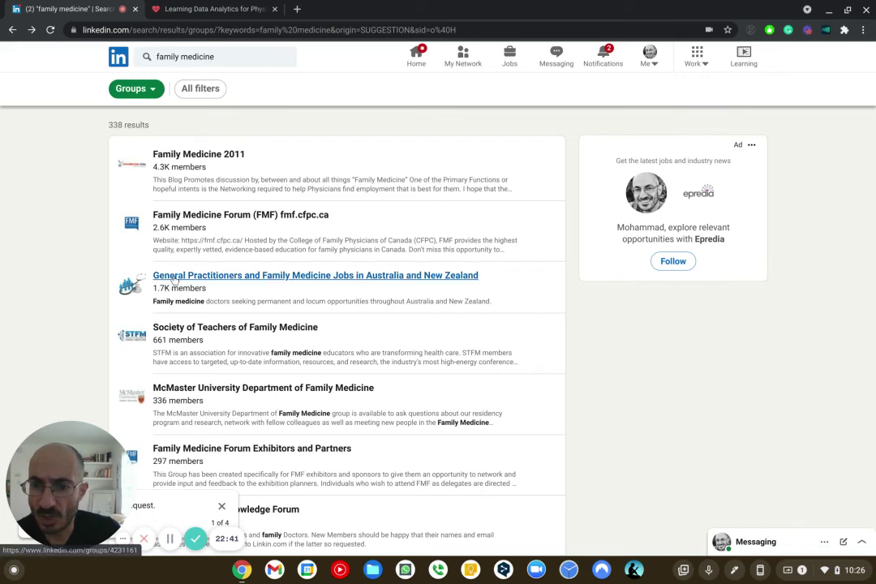
- Open the Society of Teachers of Family Medicine group, request to join it, and return to the group results
scroll(219, 325, down, 1)
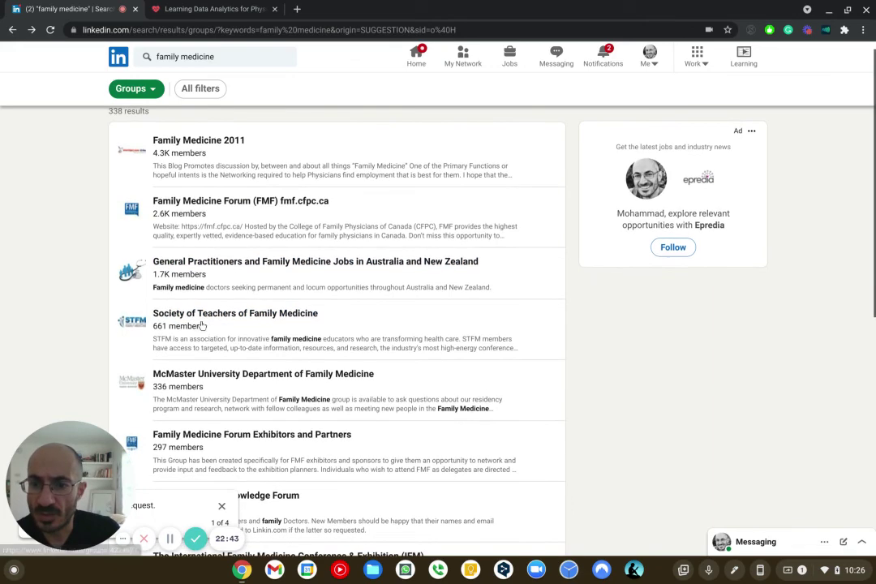
click(207, 317)
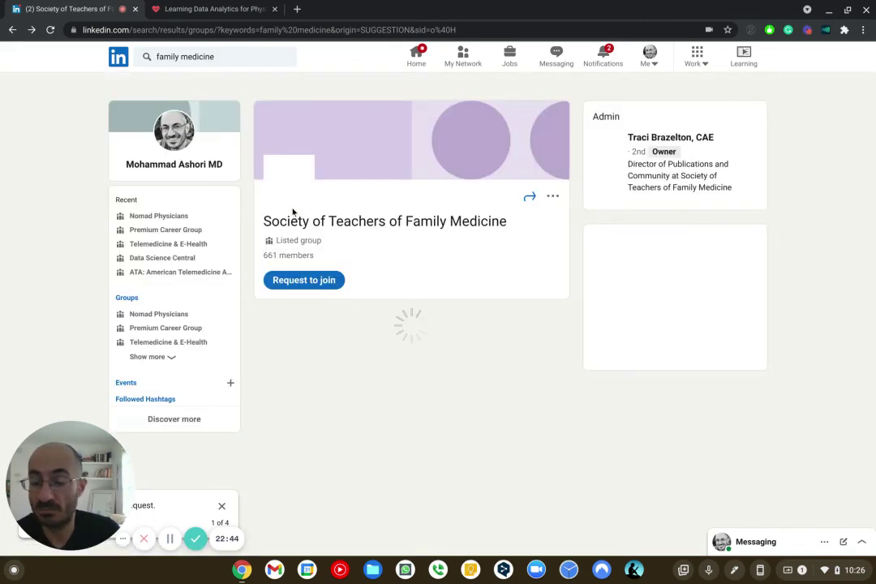
click(294, 280)
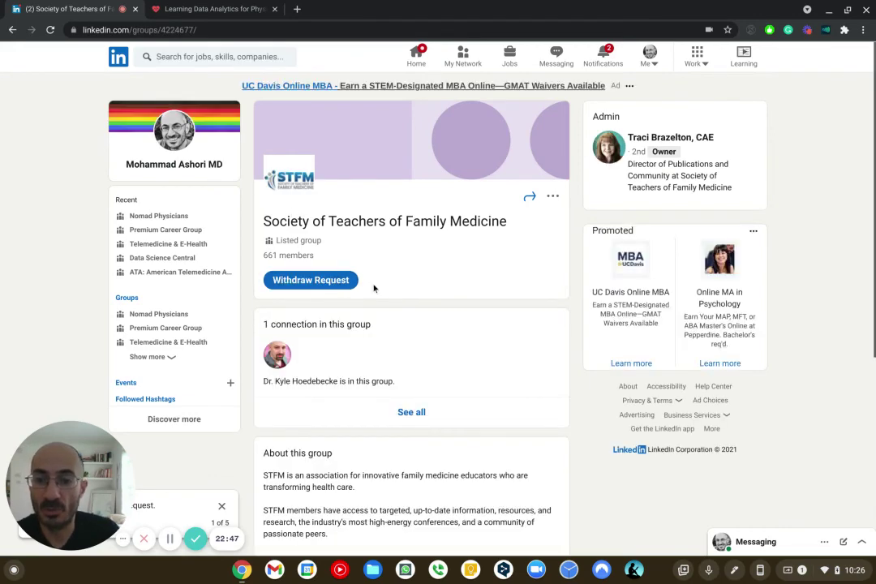
click(12, 30)
- Look over the remaining family medicine groups and switch the search results to Jobs
scroll(235, 323, down, 3)
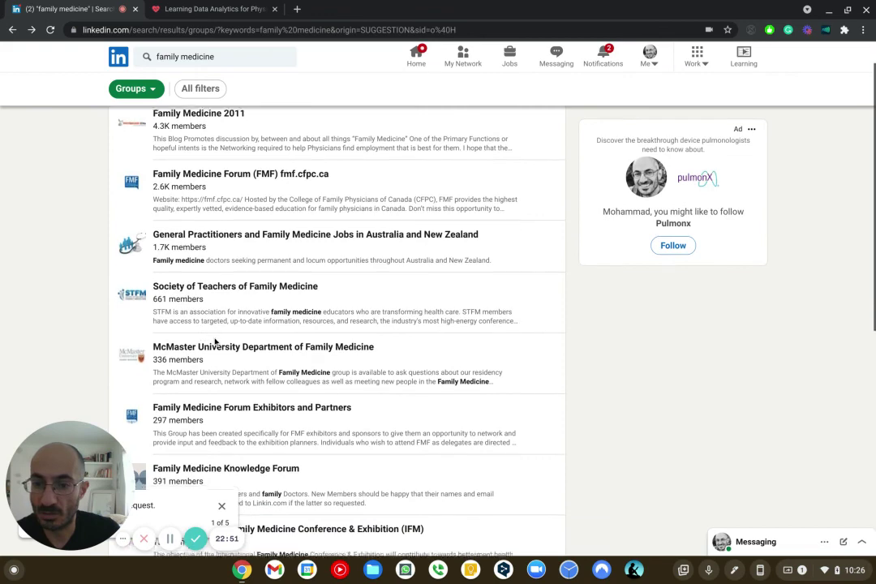
scroll(215, 341, up, 3)
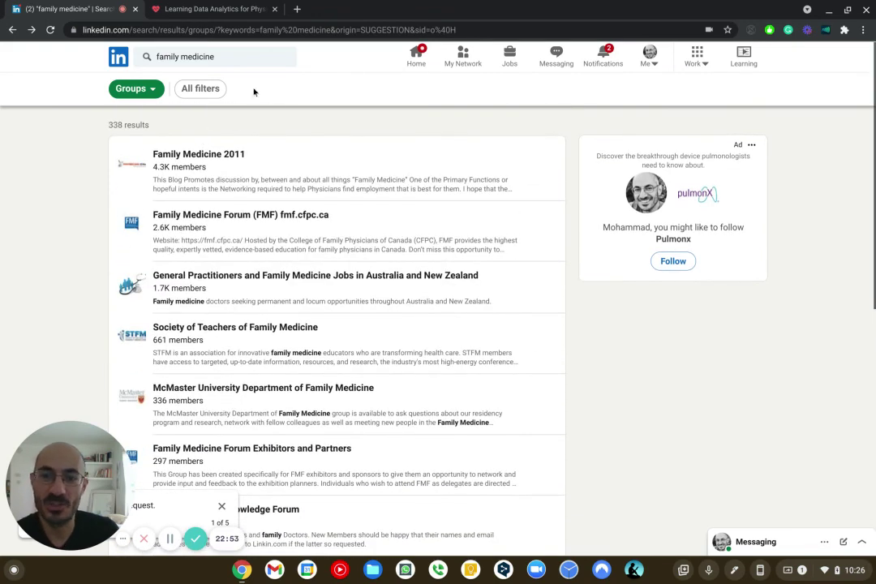
click(132, 88)
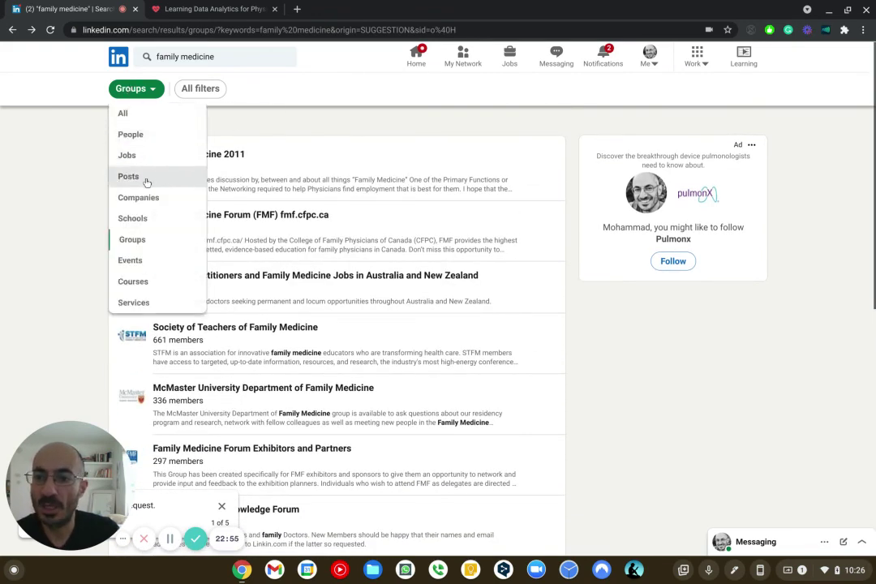
click(150, 156)
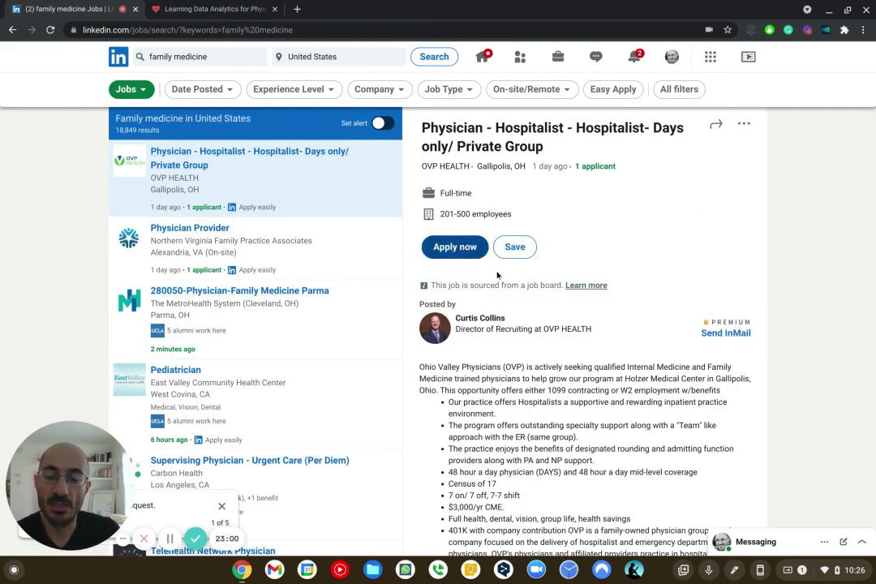
- Return to the home feed and close the Learning Data Analytics browser tab
click(118, 57)
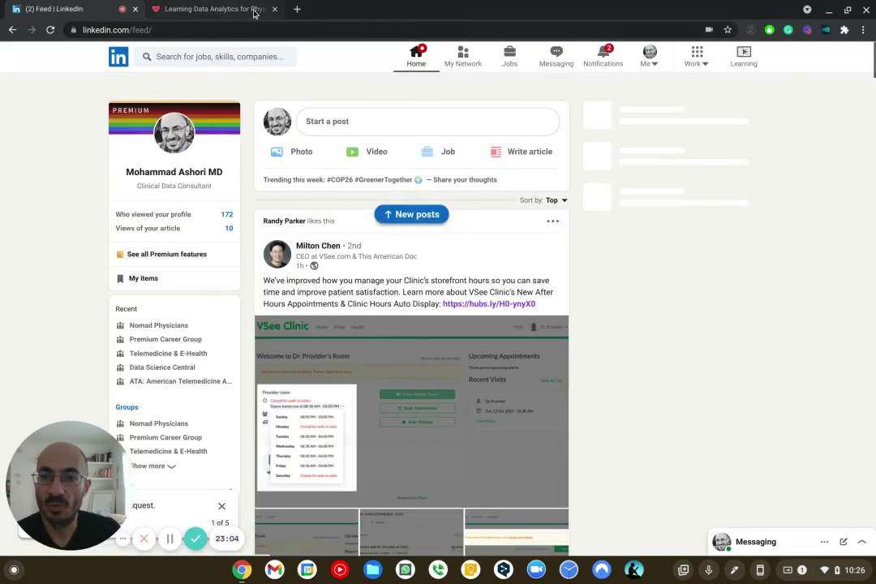
click(274, 9)
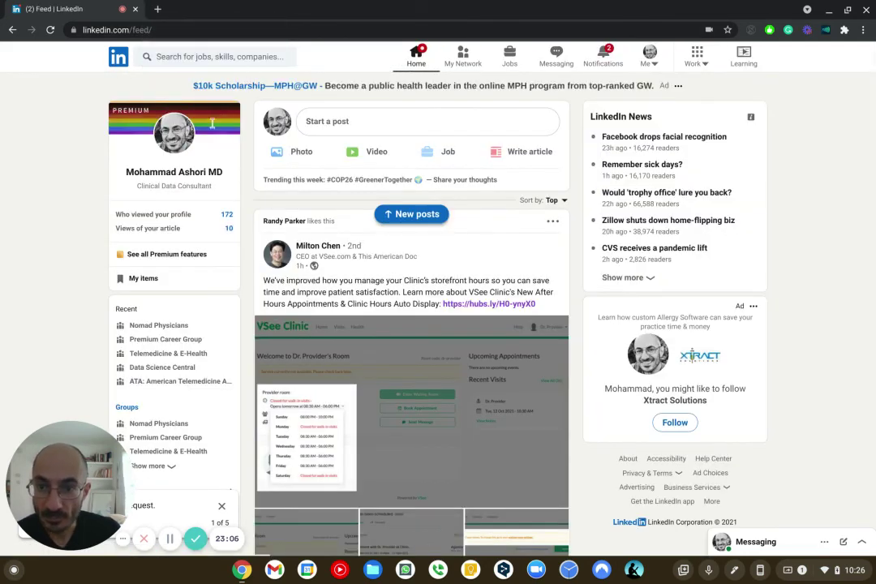
- Go to the own profile and open the saved resume through the Build a resume option
click(201, 172)
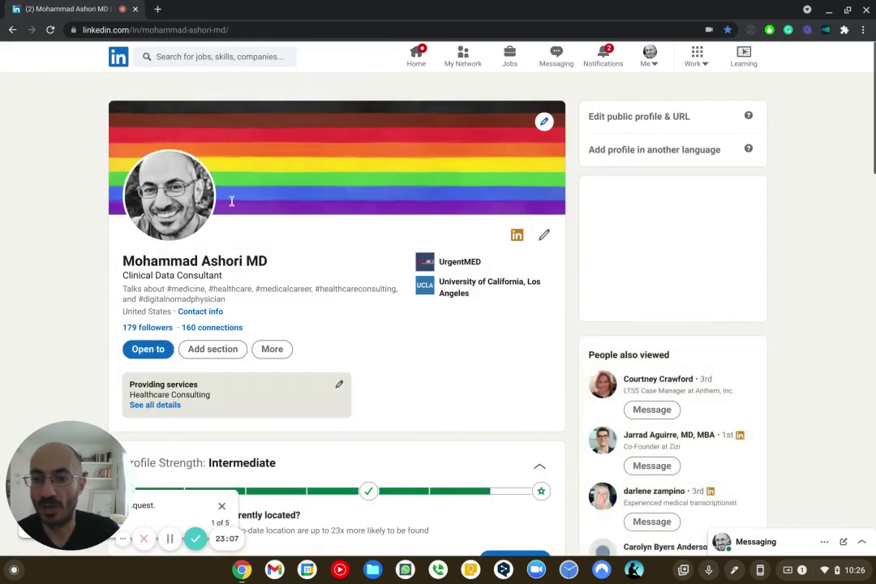
scroll(306, 304, down, 1)
scroll(306, 304, up, 1)
scroll(284, 308, down, 1)
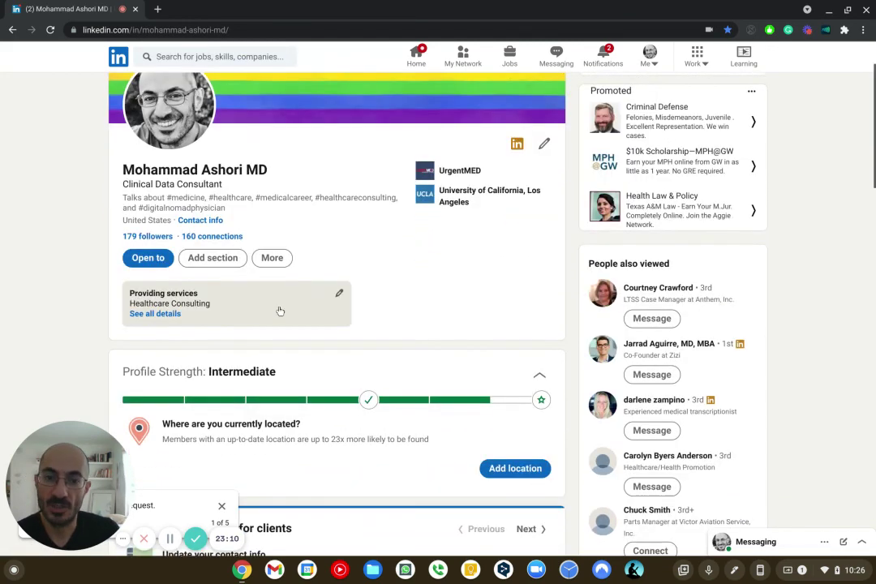
click(273, 253)
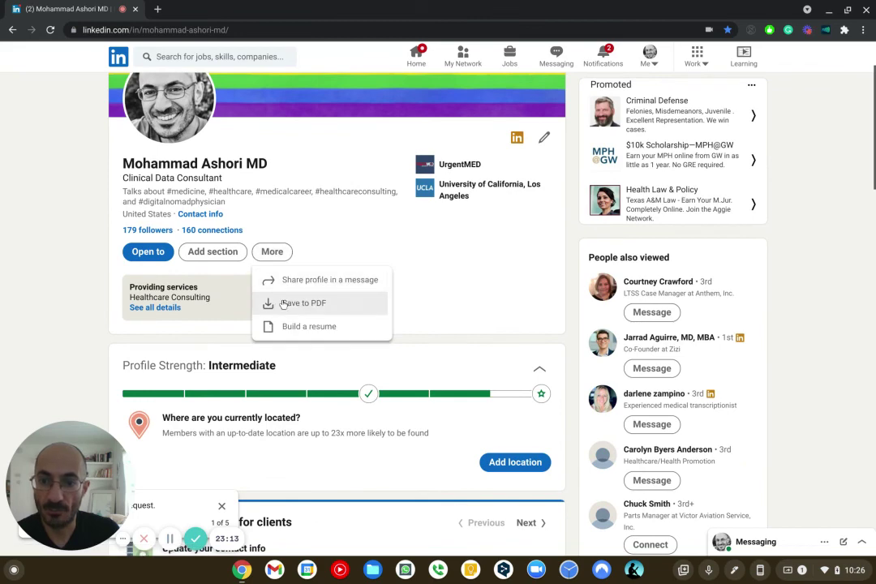
click(285, 329)
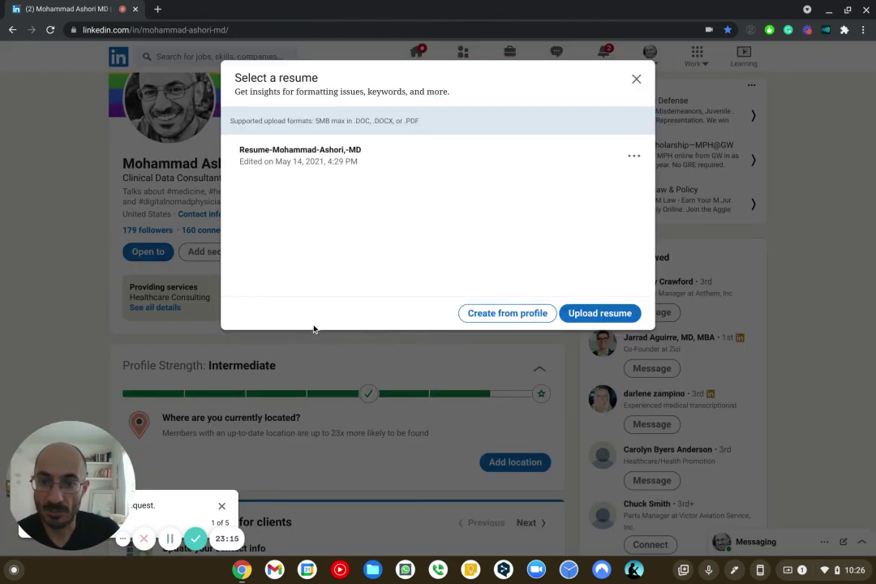
click(289, 160)
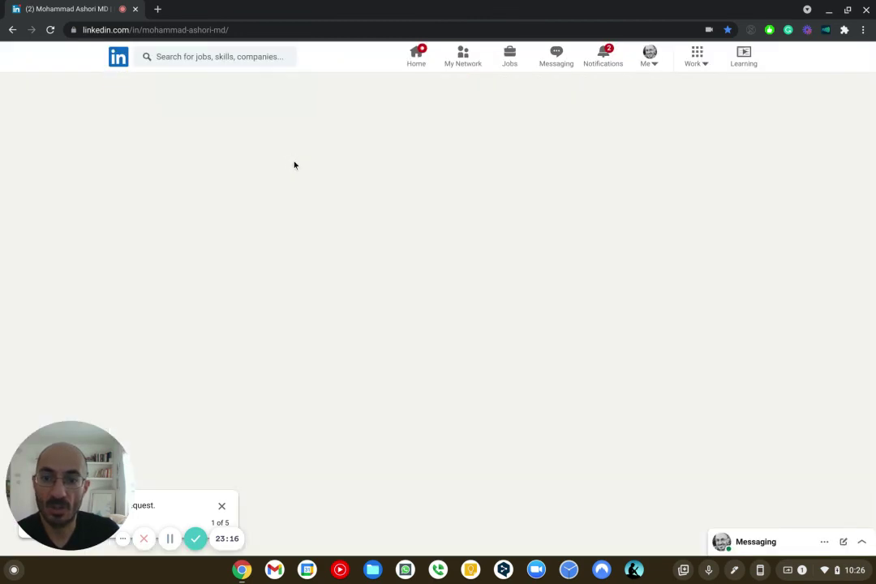
- Review the resume's summary, experience, education, licenses and certifications, and skills sections
scroll(207, 214, down, 1)
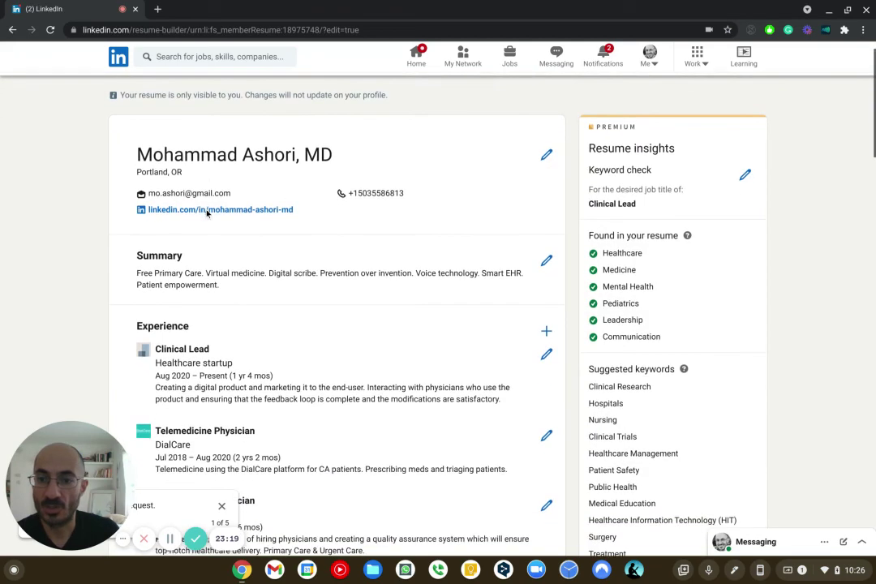
scroll(208, 211, down, 1)
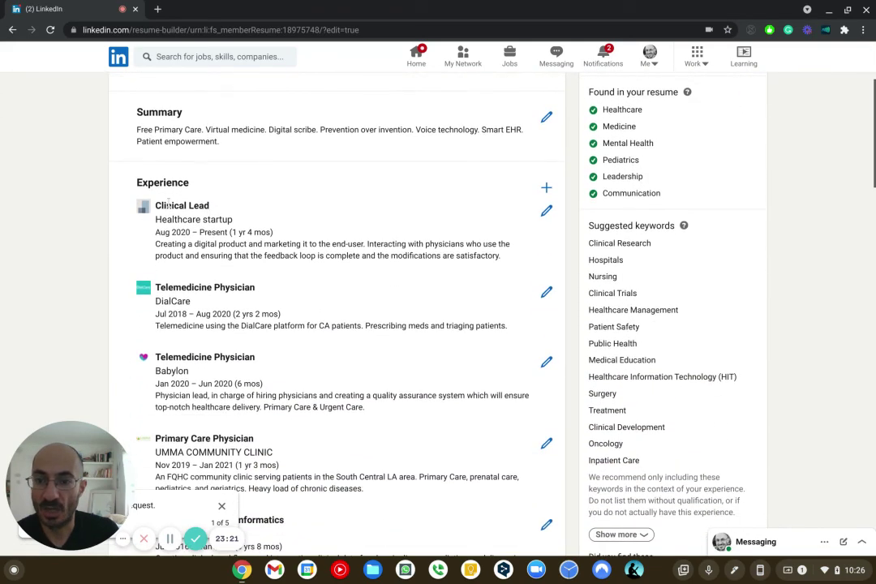
scroll(211, 319, down, 6)
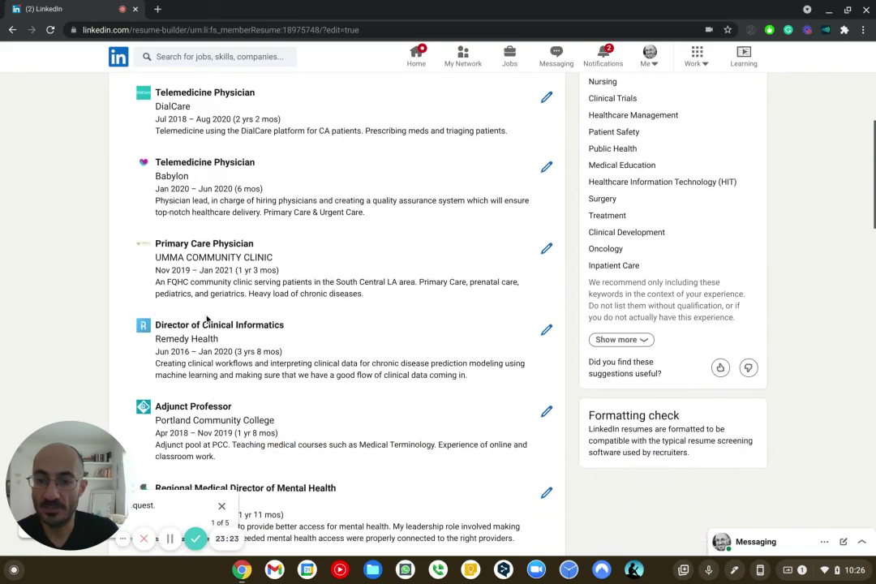
scroll(209, 319, down, 10)
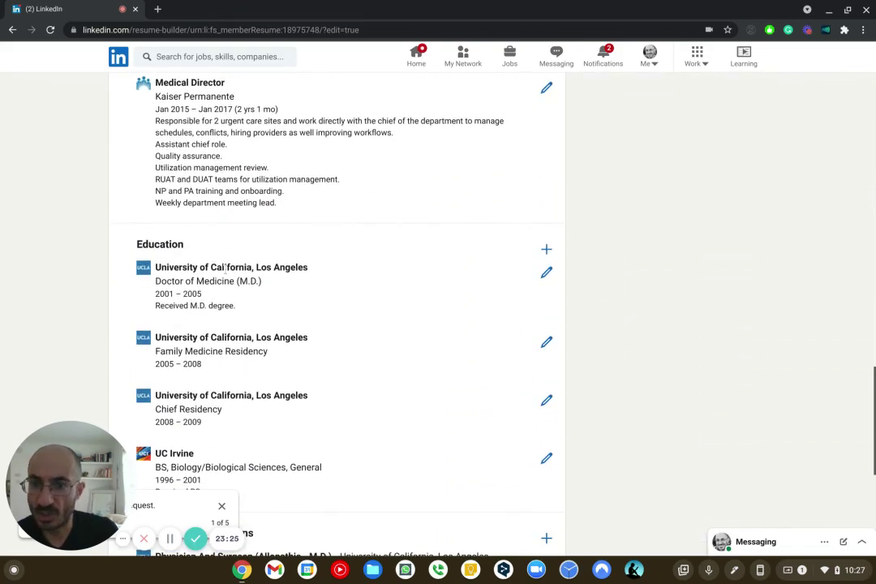
scroll(228, 271, down, 1)
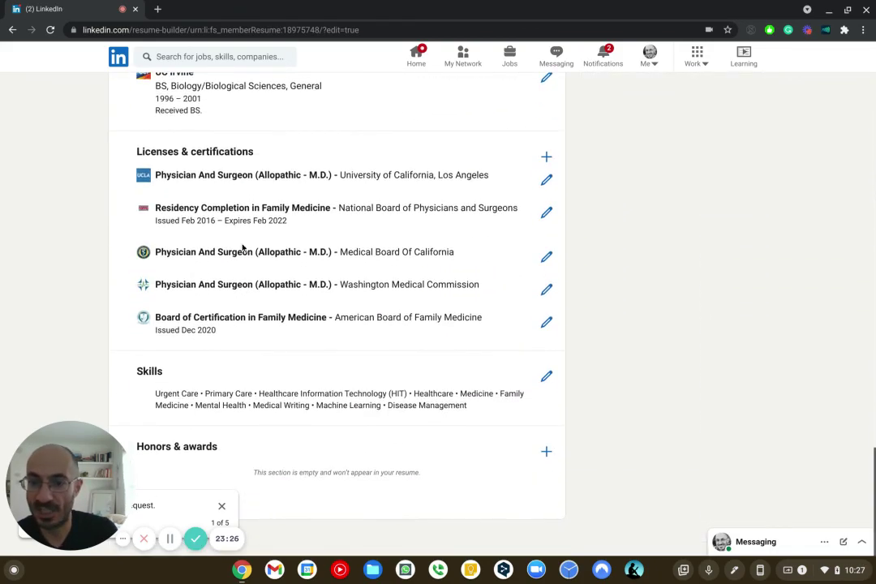
scroll(243, 249, up, 10)
scroll(257, 277, up, 10)
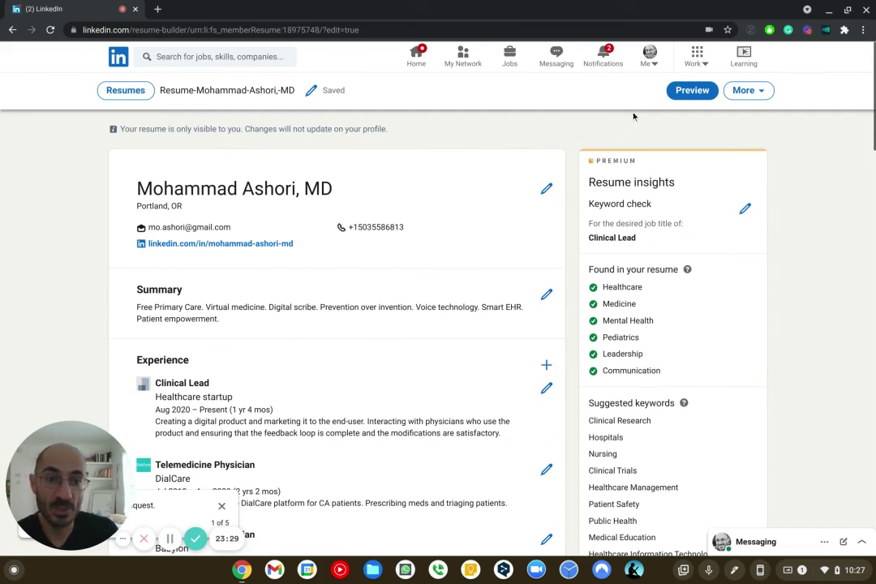
- Preview the formatted resume, look through its pages, and close the preview
click(692, 90)
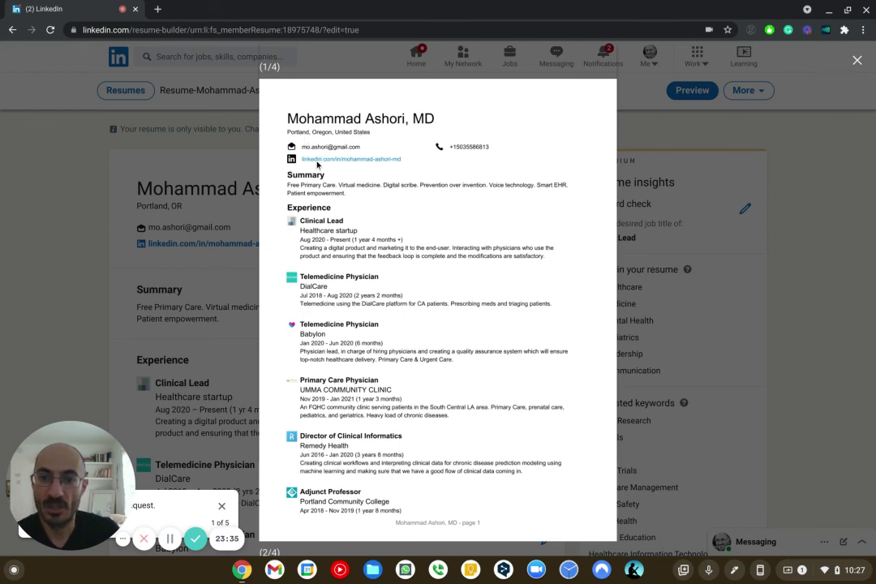
scroll(387, 158, down, 1)
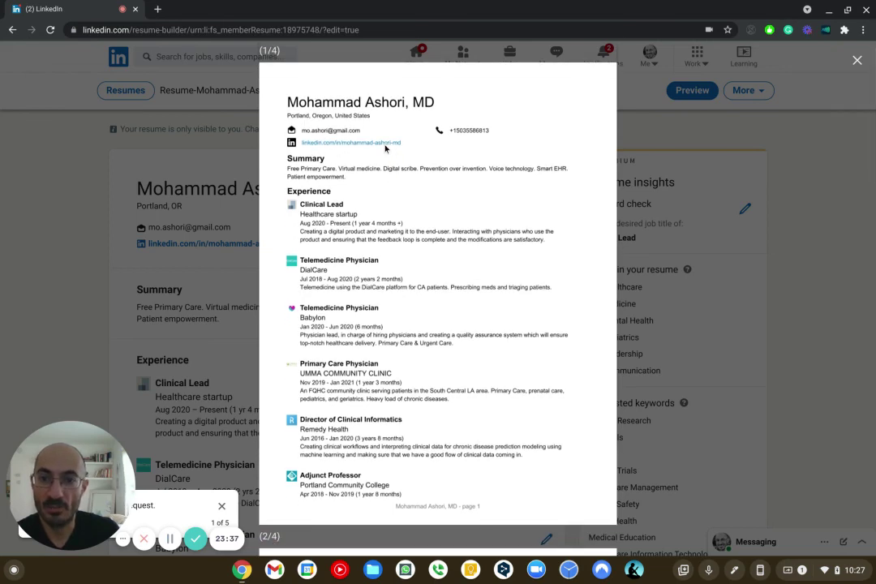
scroll(381, 189, down, 5)
scroll(363, 189, down, 15)
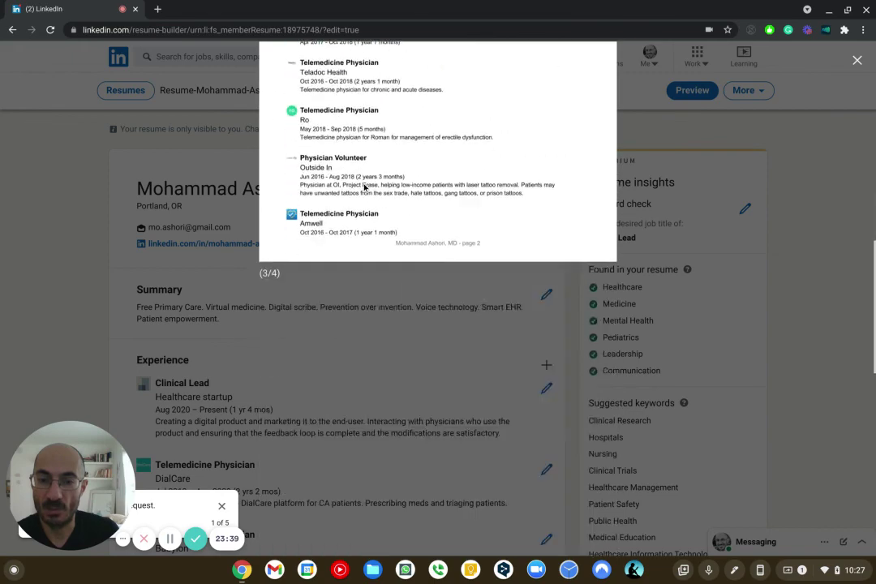
scroll(365, 188, up, 20)
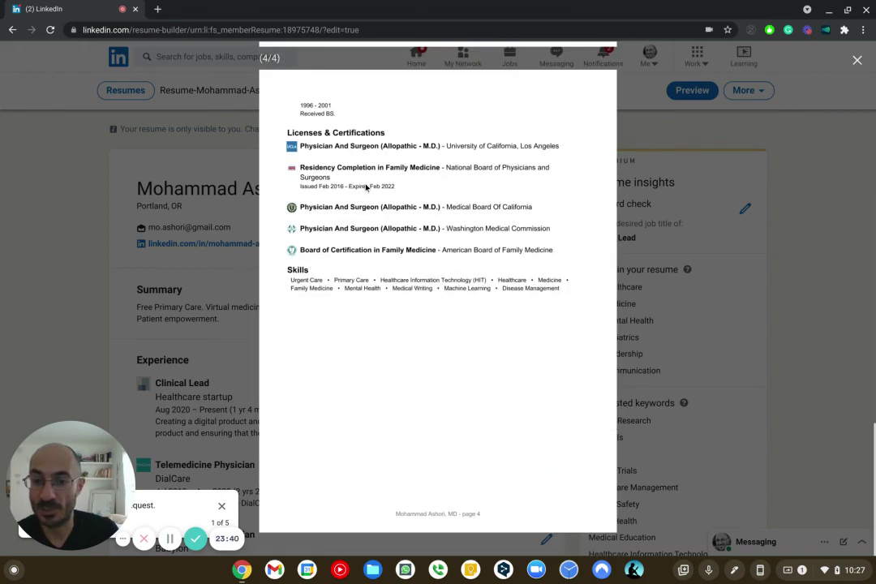
click(180, 219)
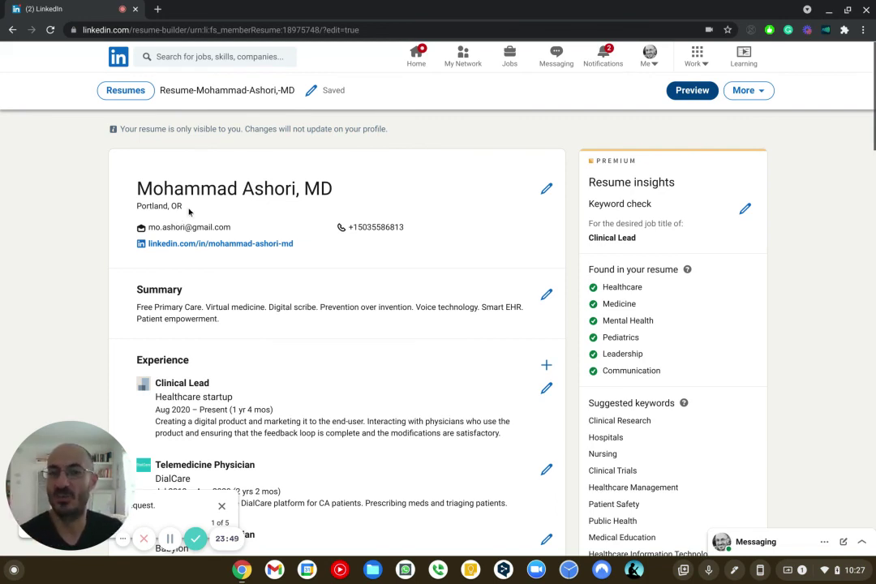
- Leave the resume builder and revisit the introduction section of the own profile
click(120, 59)
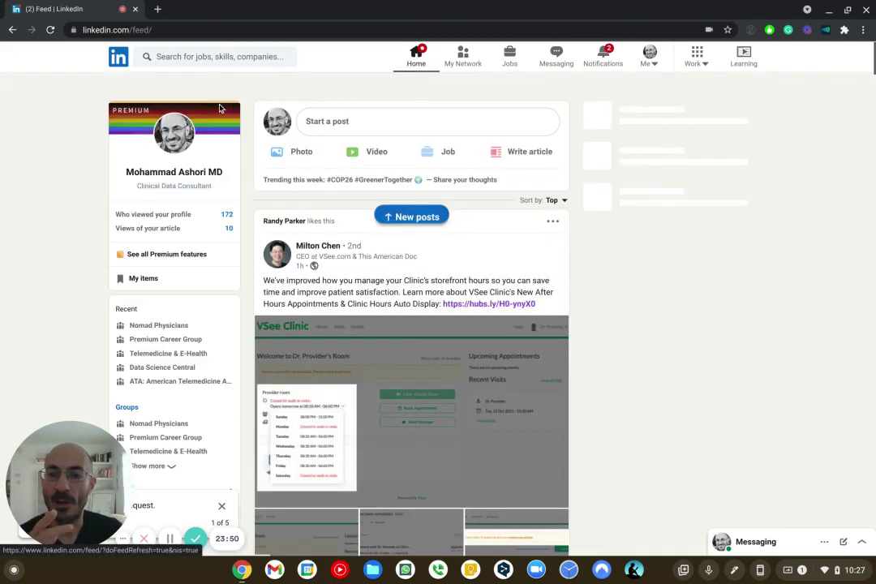
click(180, 172)
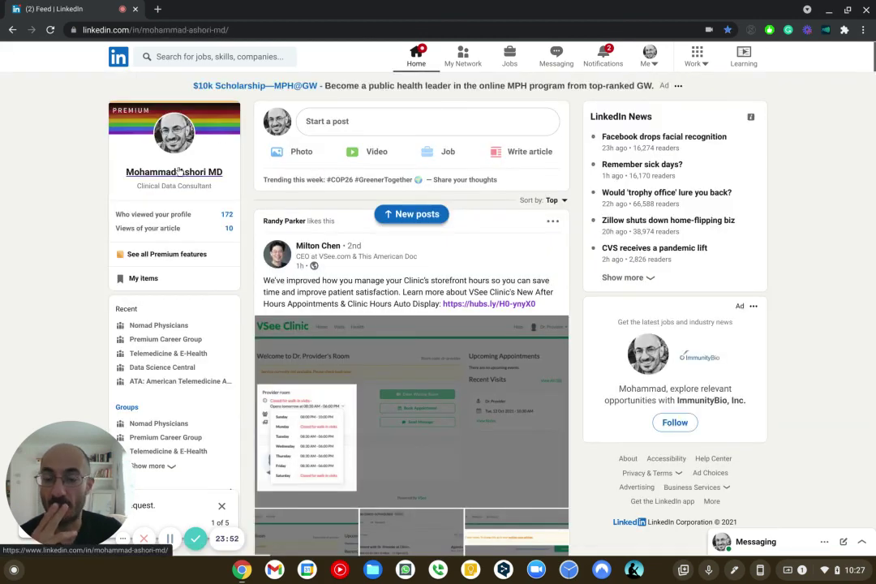
scroll(375, 278, down, 1)
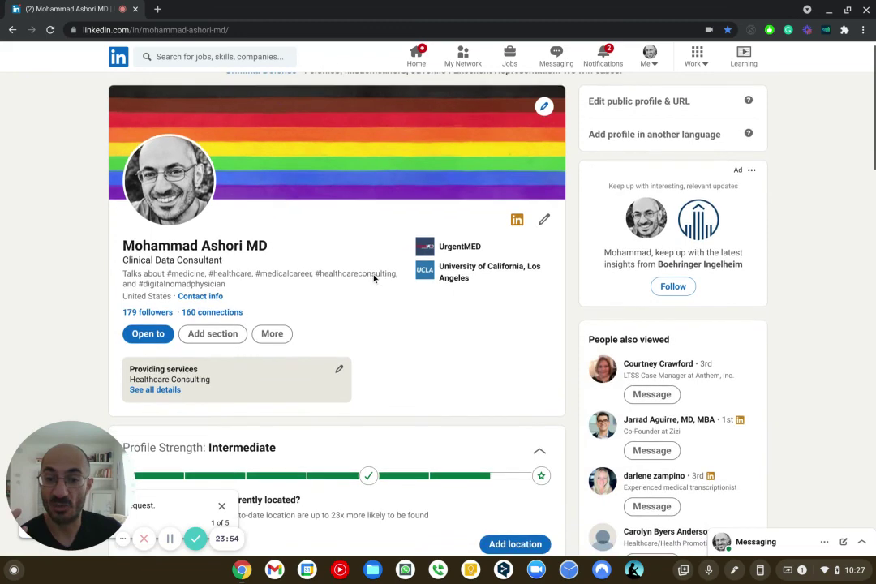
click(267, 339)
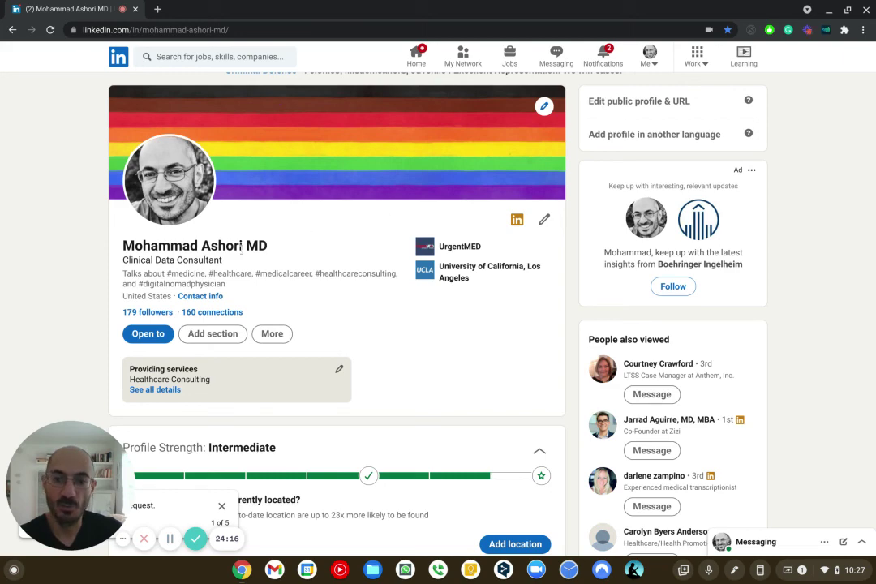
scroll(217, 266, down, 1)
scroll(218, 265, up, 1)
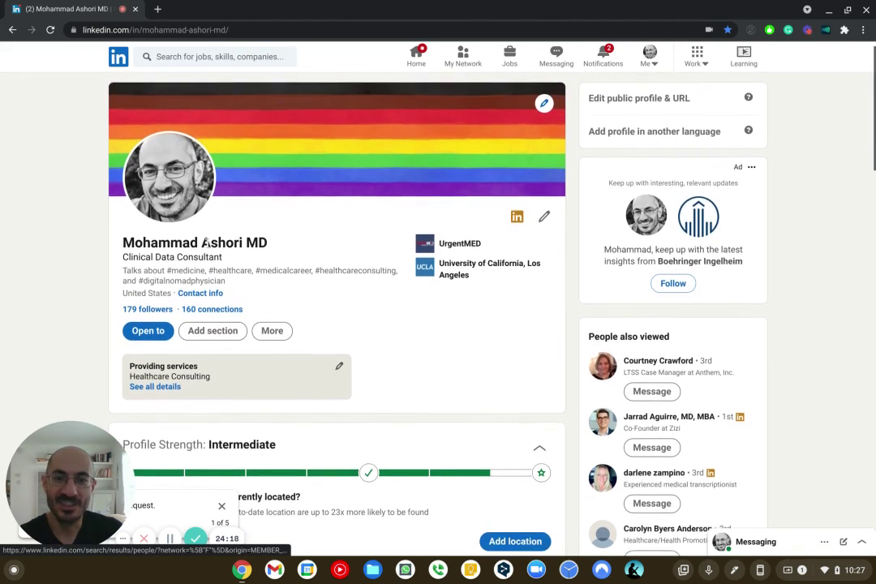
- Open the Nomad Physicians group from the home feed and look through its posts
click(117, 56)
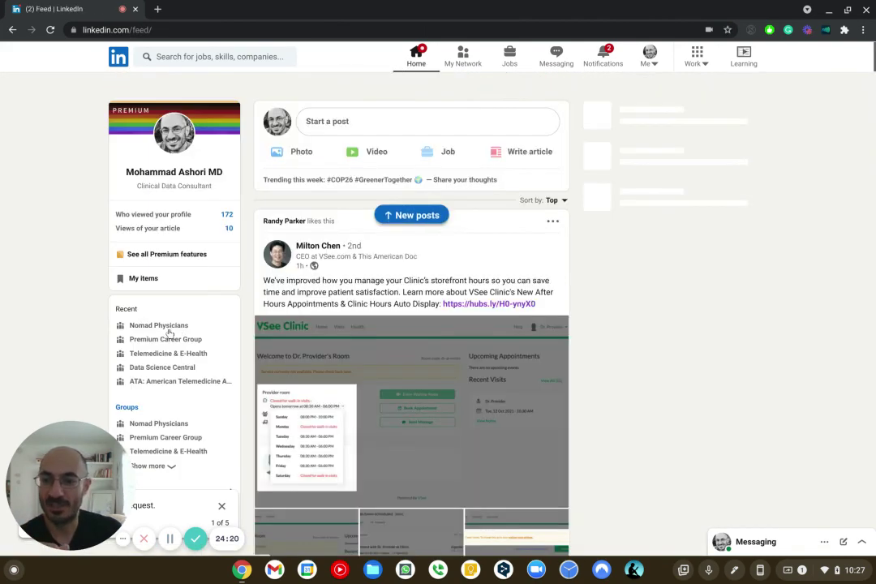
click(162, 326)
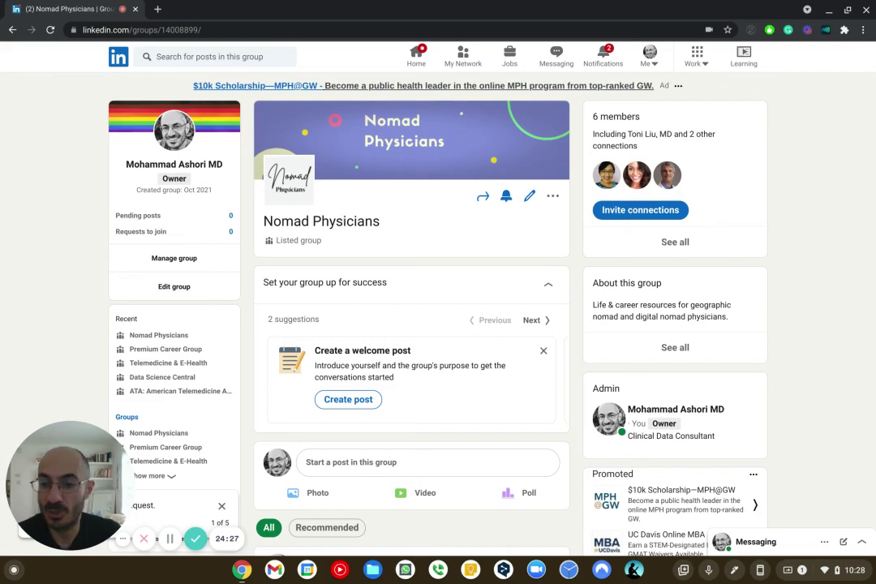
scroll(416, 369, down, 9)
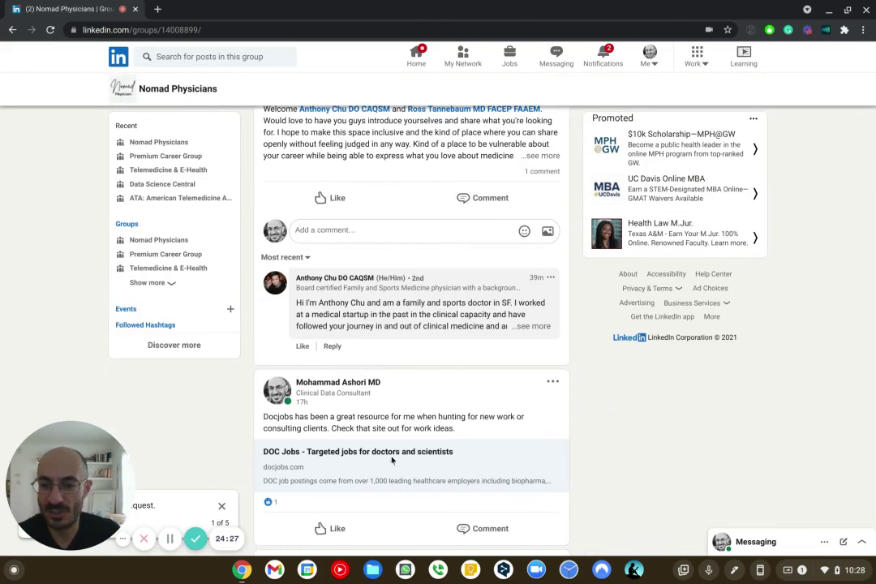